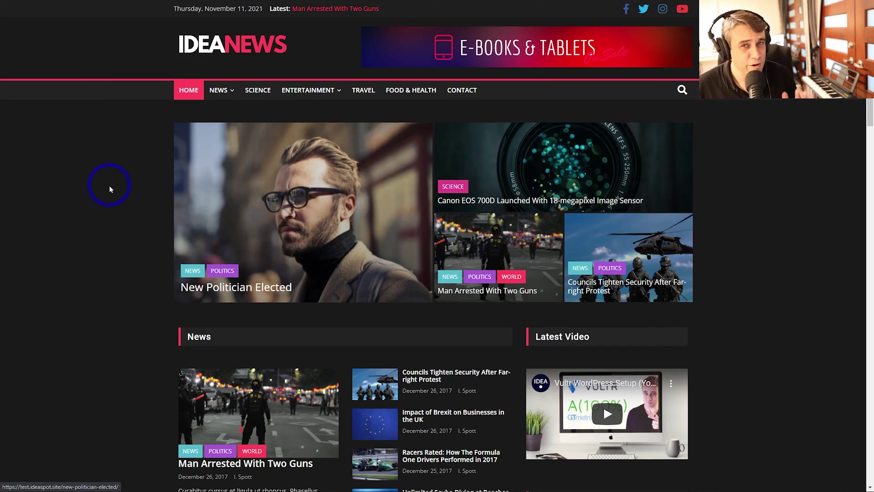
pyautogui.scroll(-1, 110, 188)
pyautogui.scroll(1, 114, 198)
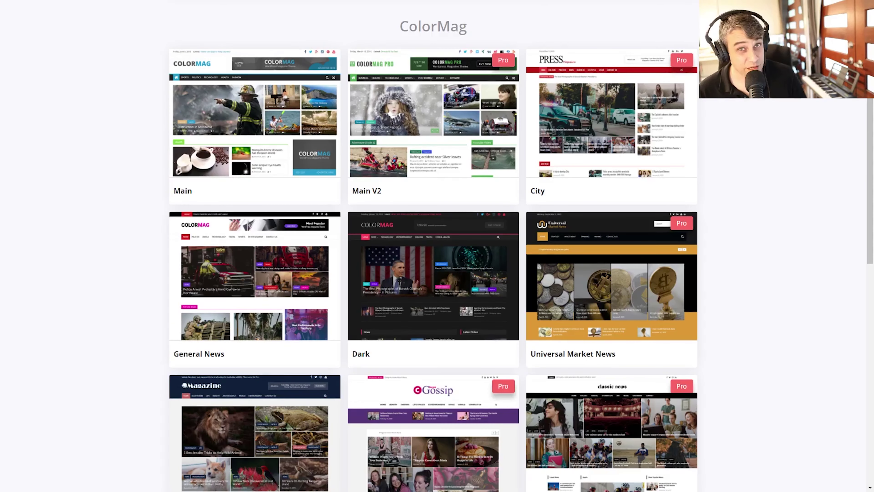
pyautogui.moveTo(423, 272)
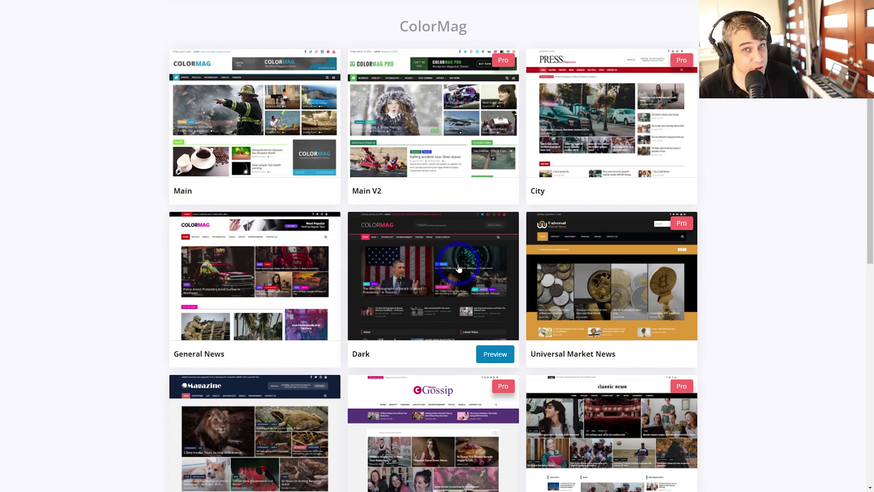
pyautogui.click(398, 256)
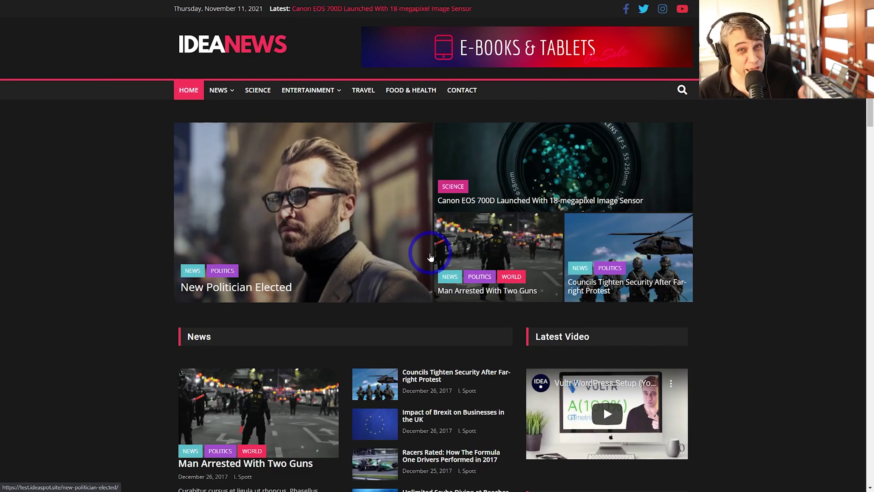
# Examine the finished IdeaNews home page, from the featured stories through the News, Technology, Trending and Entertainment sections.
pyautogui.scroll(-7, 432, 255)
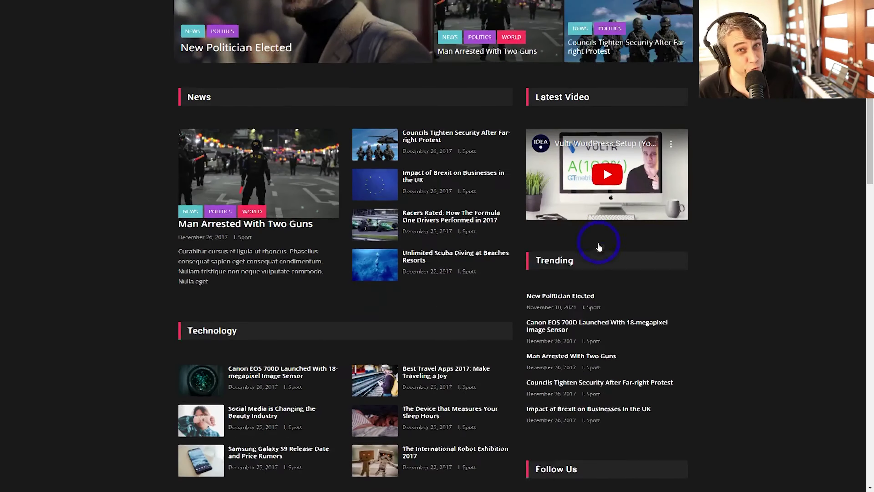
pyautogui.scroll(-1, 599, 247)
pyautogui.scroll(-3, 565, 224)
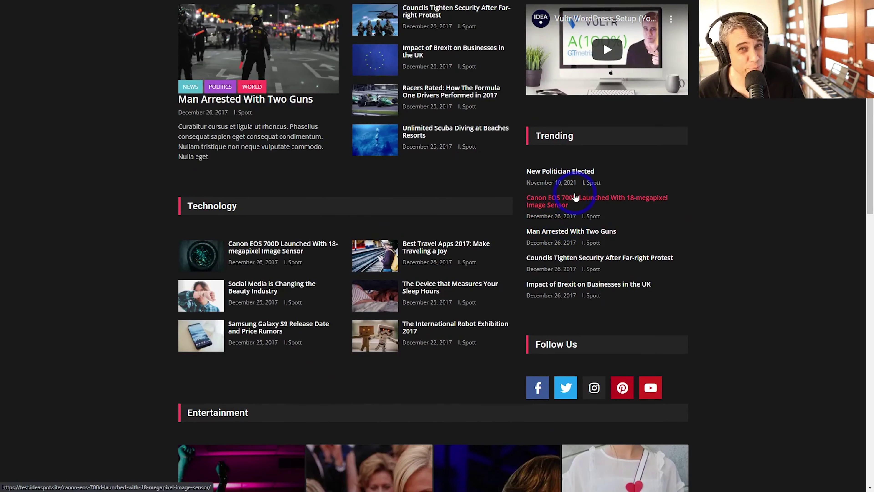
pyautogui.scroll(-1, 578, 187)
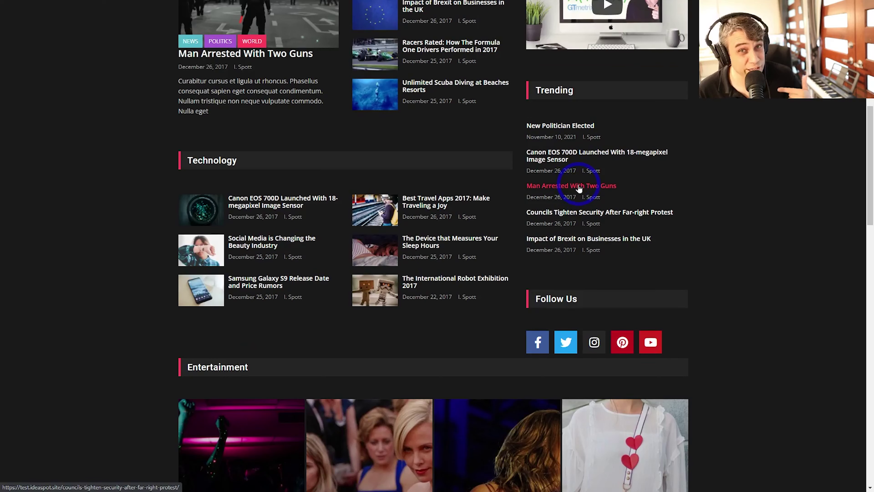
pyautogui.scroll(-2, 578, 187)
pyautogui.scroll(5, 621, 242)
pyautogui.scroll(1, 643, 227)
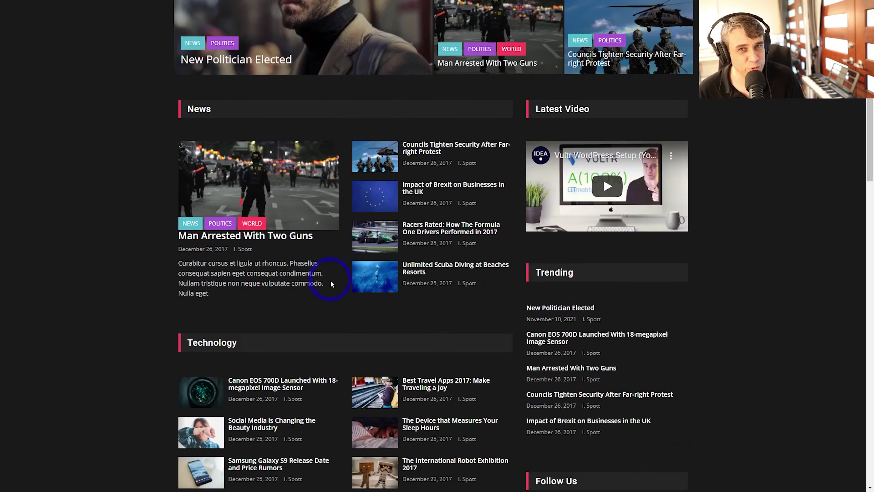
pyautogui.scroll(4, 602, 277)
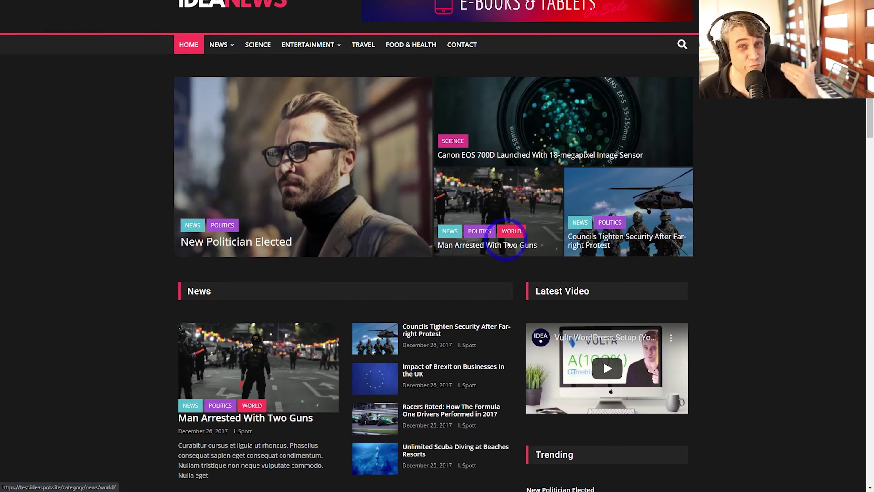
pyautogui.scroll(-3, 327, 280)
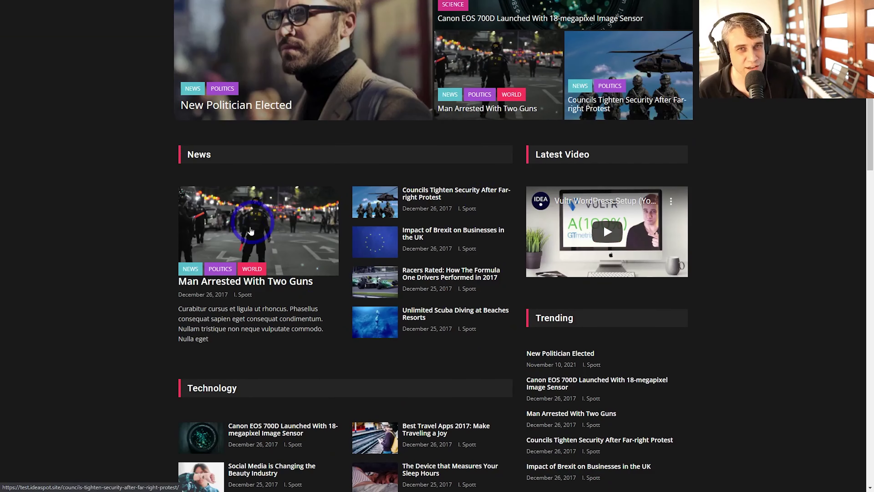
pyautogui.scroll(-1, 317, 227)
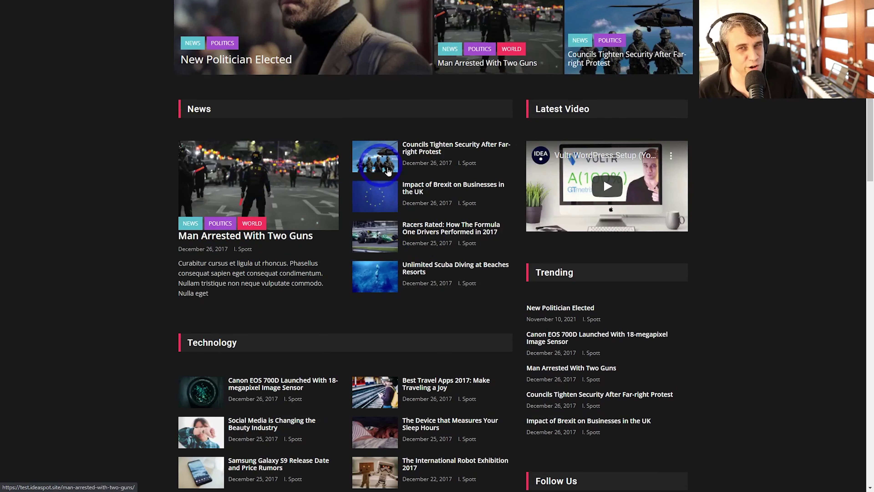
pyautogui.scroll(-2, 282, 182)
pyautogui.scroll(-1, 283, 183)
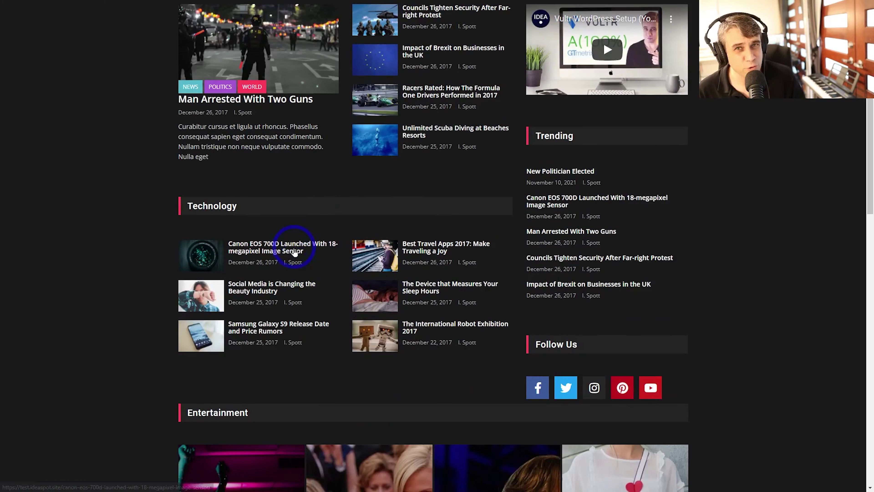
pyautogui.scroll(-5, 295, 245)
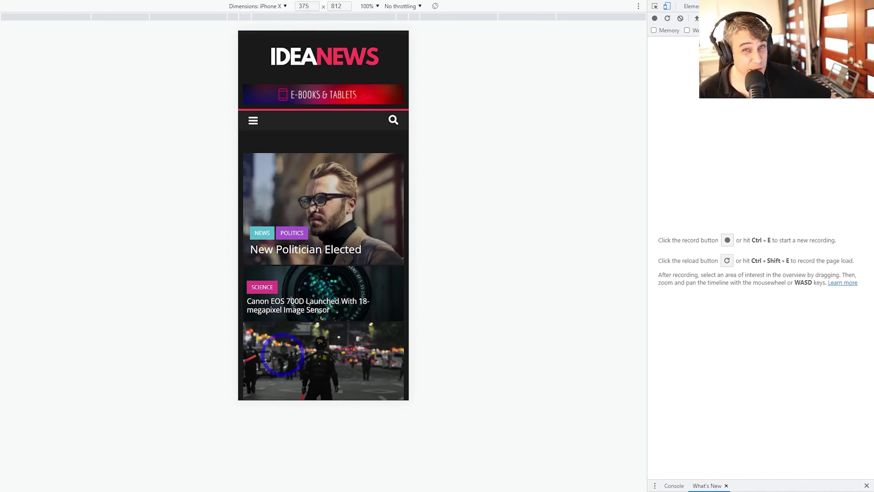
# Examine how the IdeaNews home page's featured stories and News section are laid out in the iPhone X mobile view.
pyautogui.scroll(-4, 310, 192)
pyautogui.scroll(-7, 310, 190)
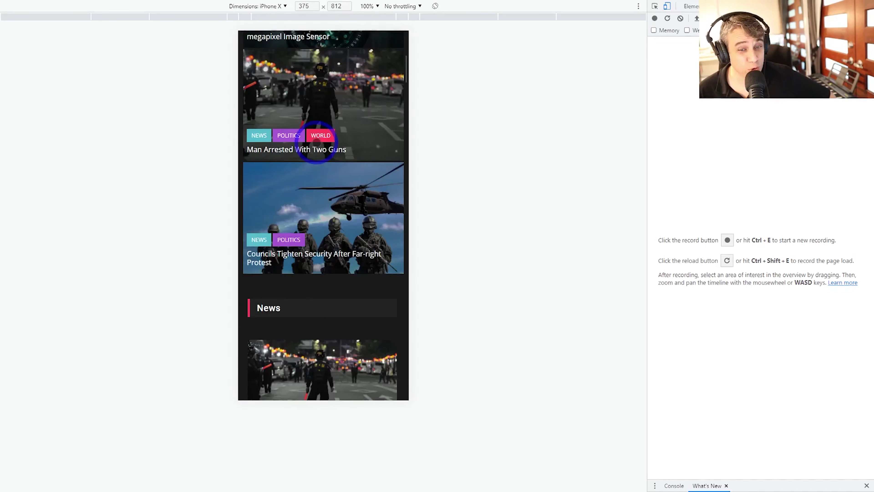
pyautogui.scroll(-7, 321, 125)
pyautogui.scroll(5, 319, 223)
pyautogui.scroll(3, 319, 223)
pyautogui.scroll(-10, 322, 148)
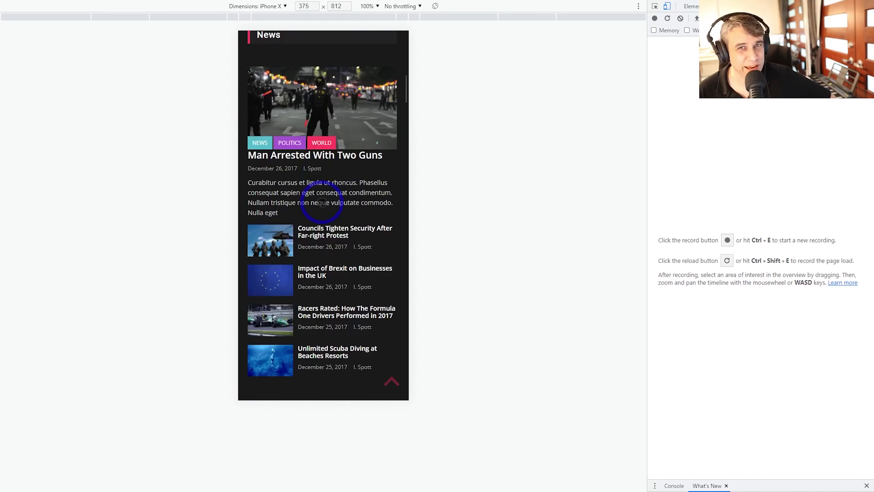
pyautogui.scroll(-5, 327, 172)
pyautogui.scroll(4, 336, 262)
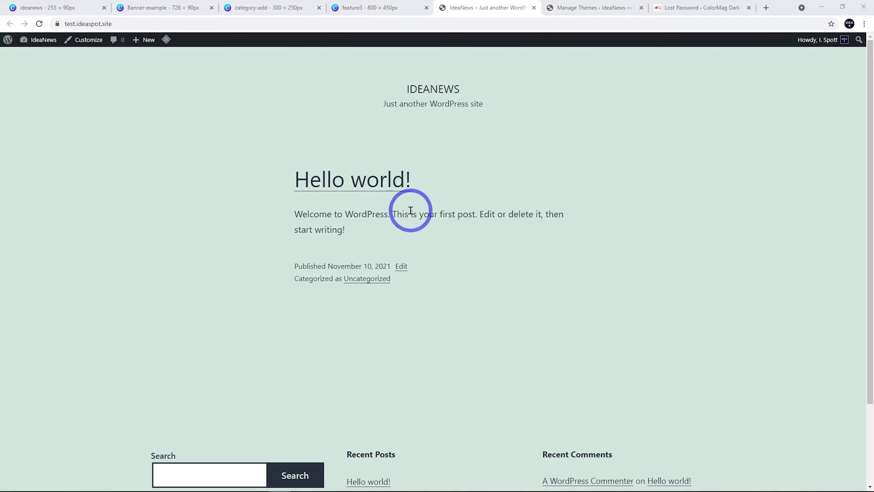
# Go to the site's theme management page and search the themes available to add for "colormag".
pyautogui.click(574, 12)
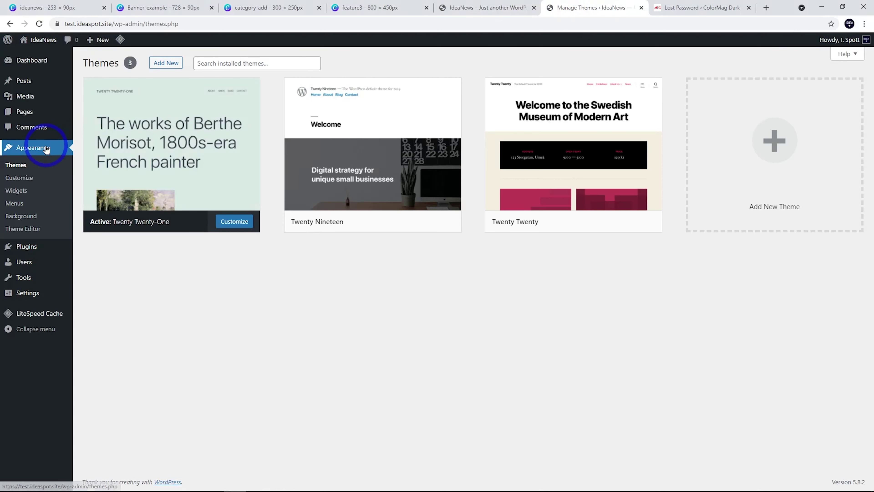
pyautogui.click(162, 63)
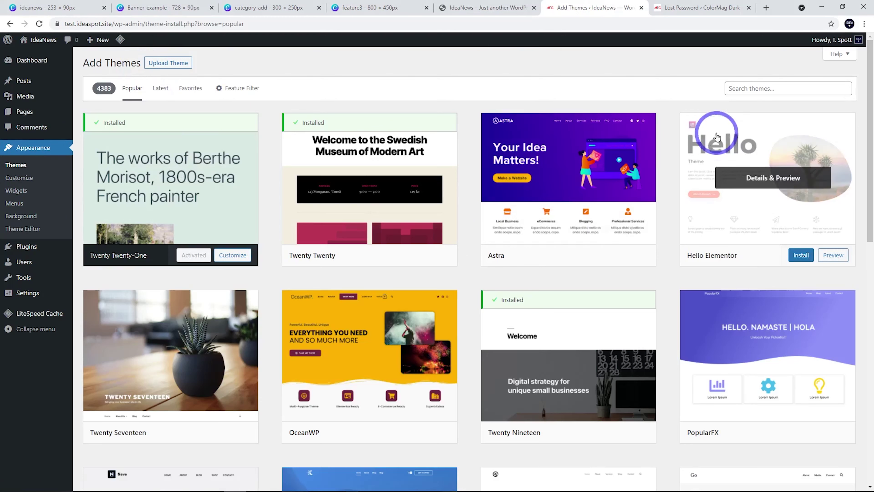
pyautogui.click(757, 88)
pyautogui.click(746, 107)
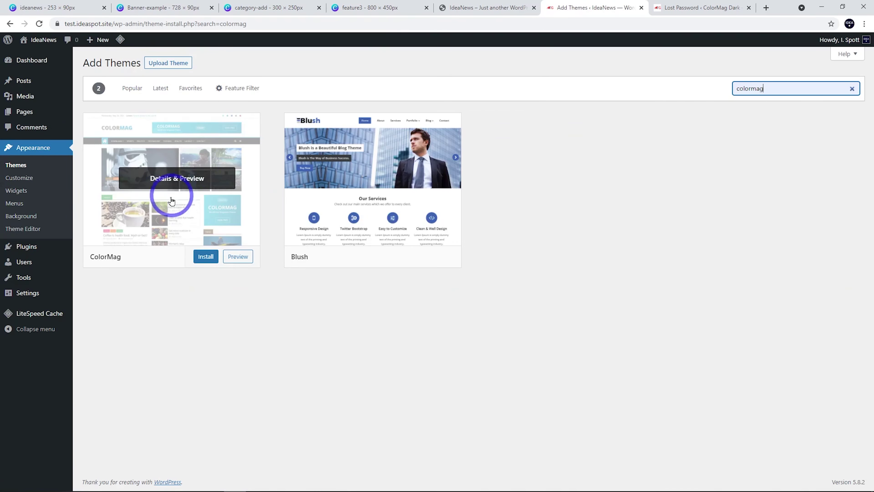
# Install and activate the ColorMag theme, and get started with its ThemeGrill demo importer.
pyautogui.click(205, 260)
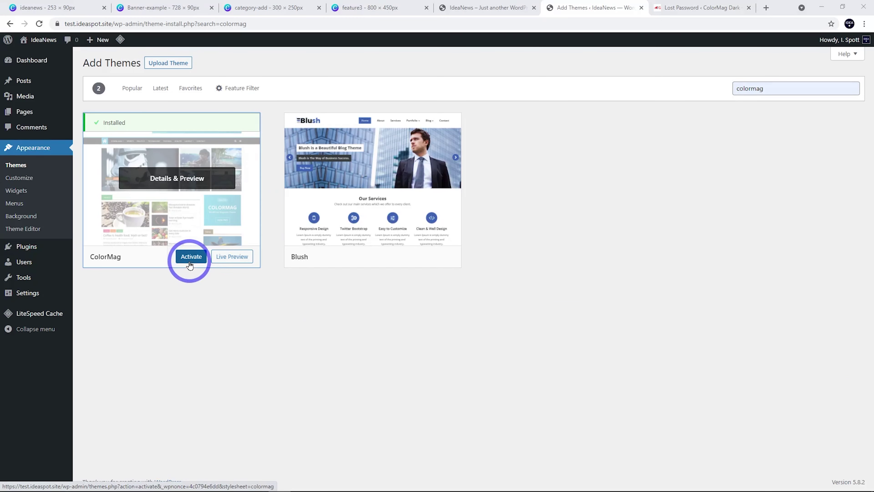
pyautogui.click(190, 257)
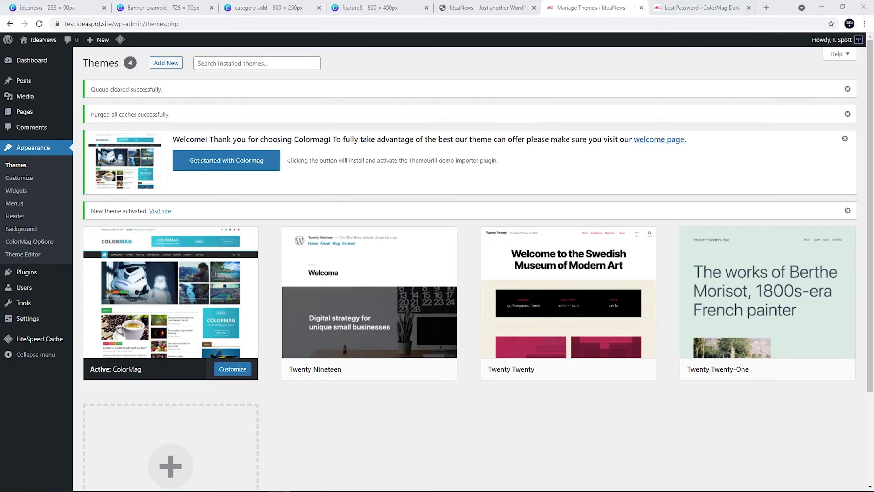
pyautogui.click(210, 161)
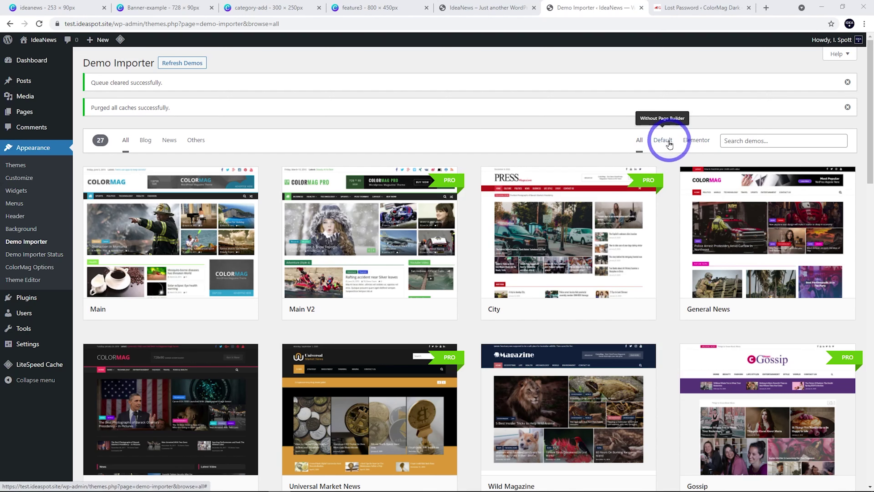
# Check the demos made without a page builder, and filter the demo list to the Elementor ones.
pyautogui.click(664, 142)
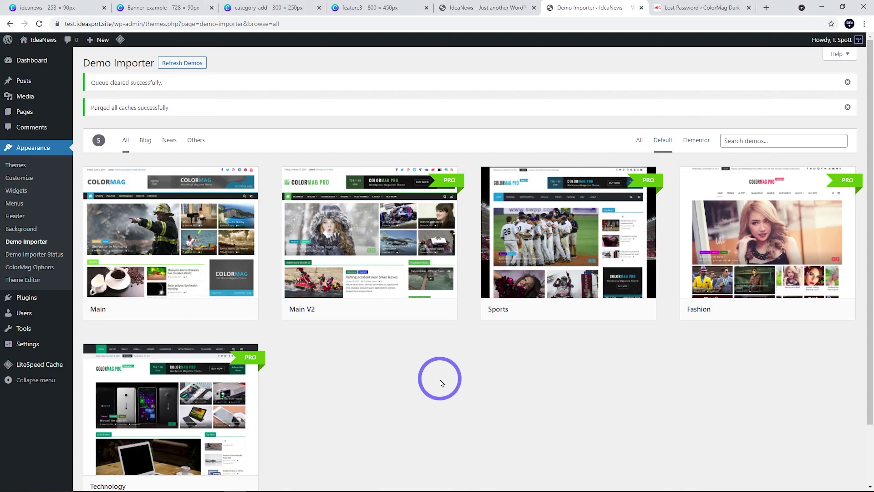
pyautogui.moveTo(149, 239)
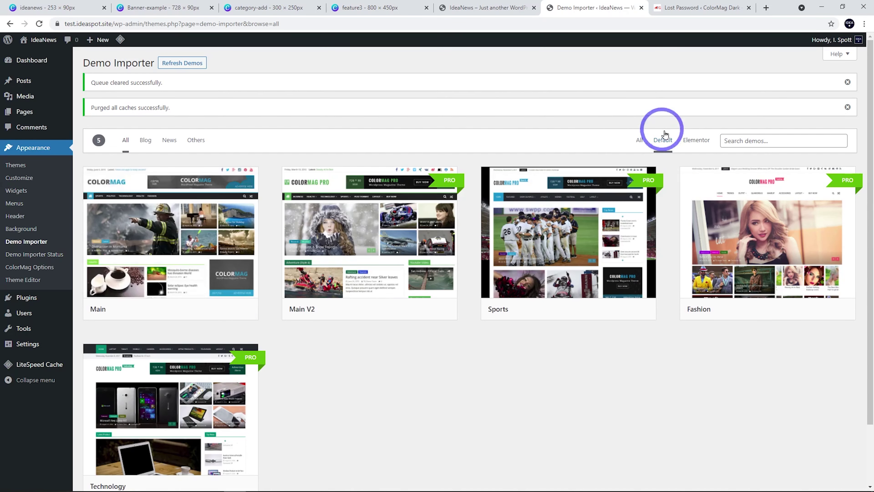
pyautogui.click(693, 140)
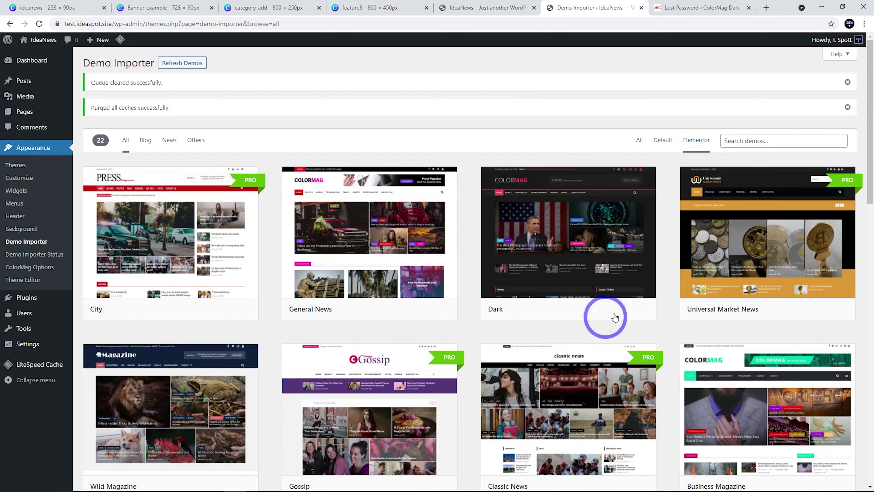
pyautogui.moveTo(723, 276)
pyautogui.moveTo(535, 216)
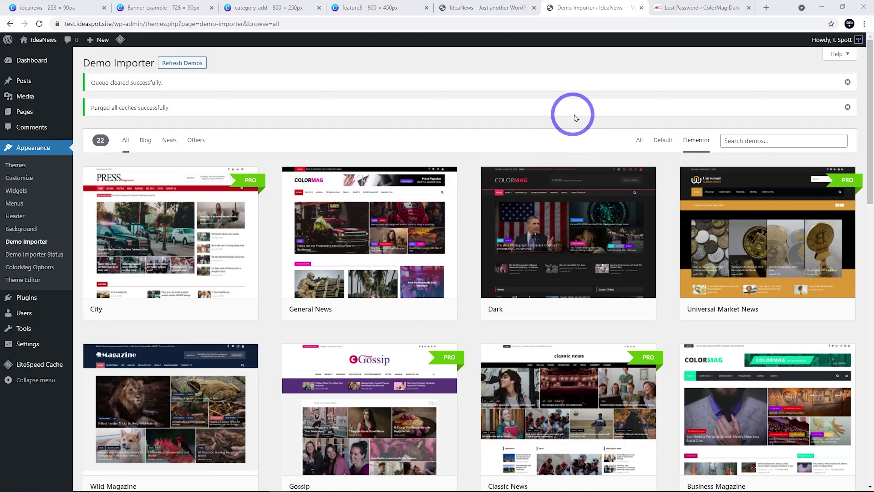
# Browse the Elementor demos to compare the free designs with the Pro ones.
pyautogui.moveTo(630, 185)
pyautogui.scroll(-2, 604, 167)
pyautogui.scroll(-10, 604, 167)
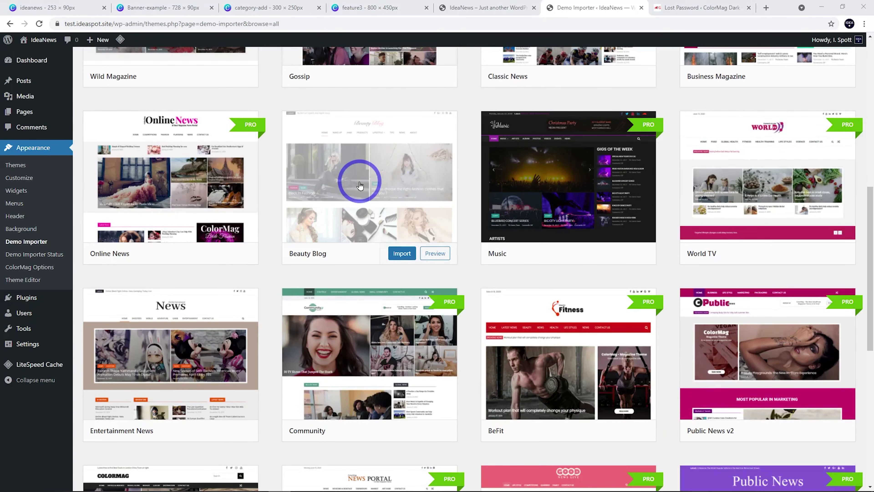
pyautogui.scroll(5, 358, 186)
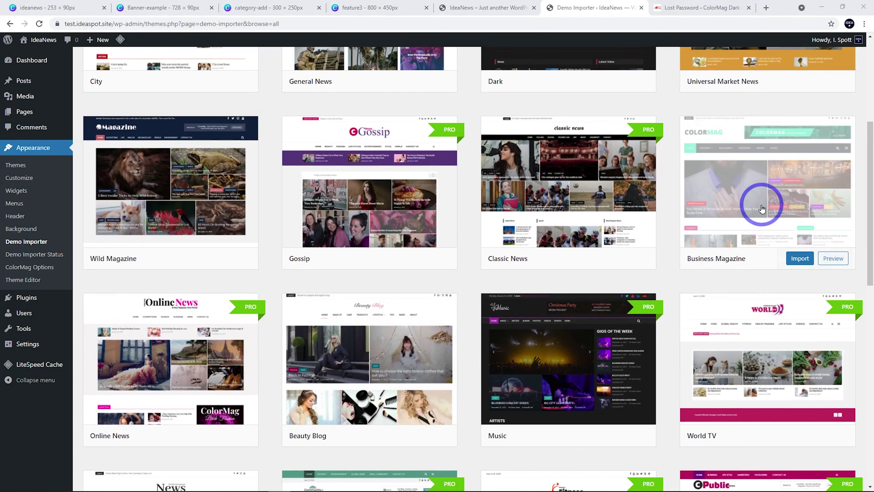
pyautogui.scroll(5, 737, 181)
# Import the Dark demo into the site and confirm the demo data import.
pyautogui.moveTo(517, 234)
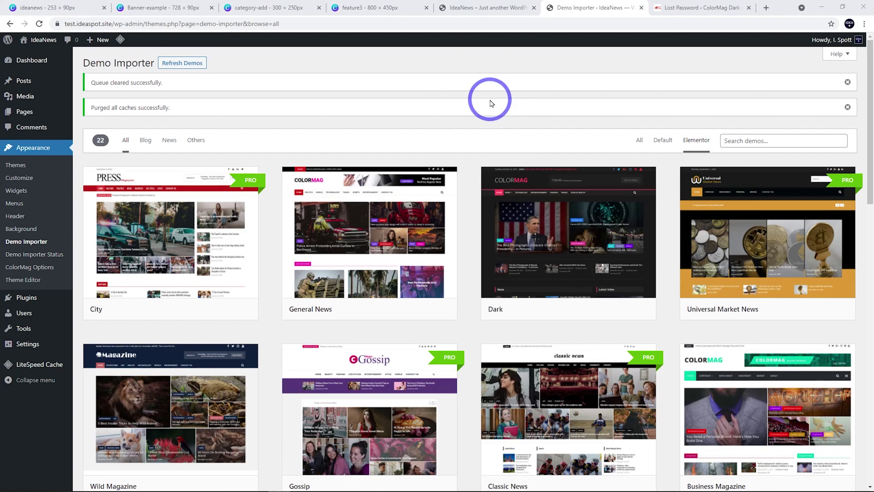
pyautogui.moveTo(605, 197)
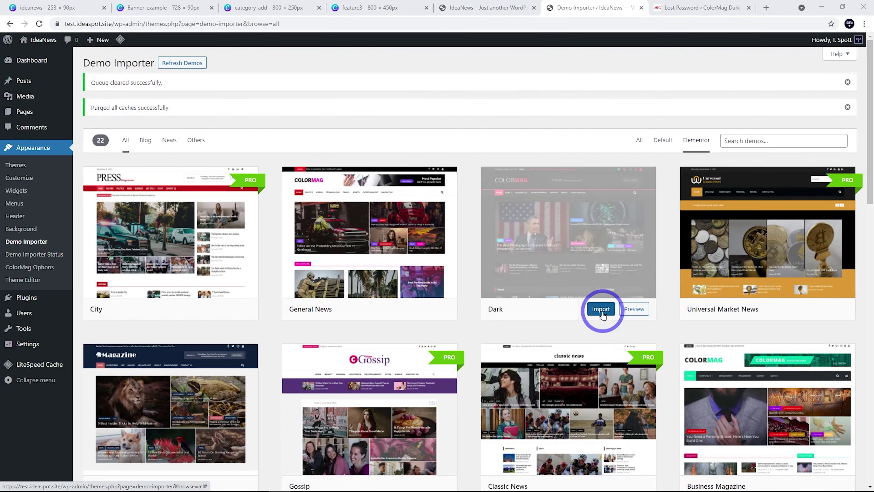
pyautogui.click(601, 309)
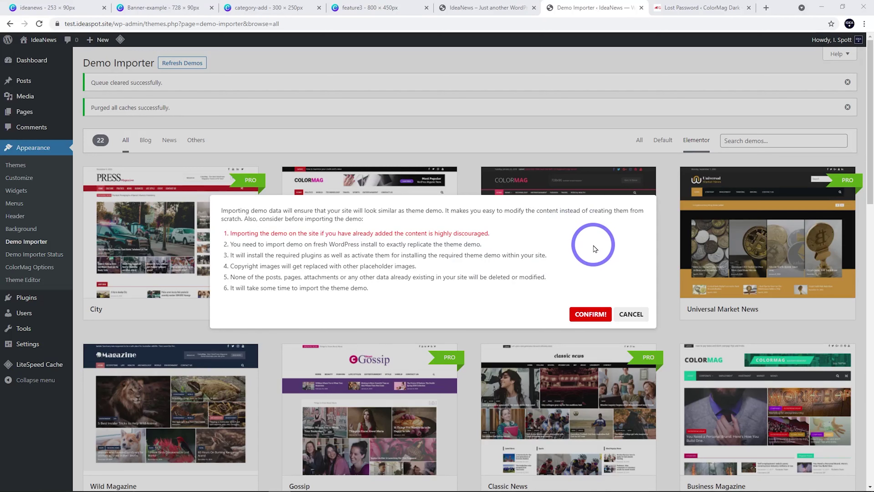
pyautogui.click(588, 318)
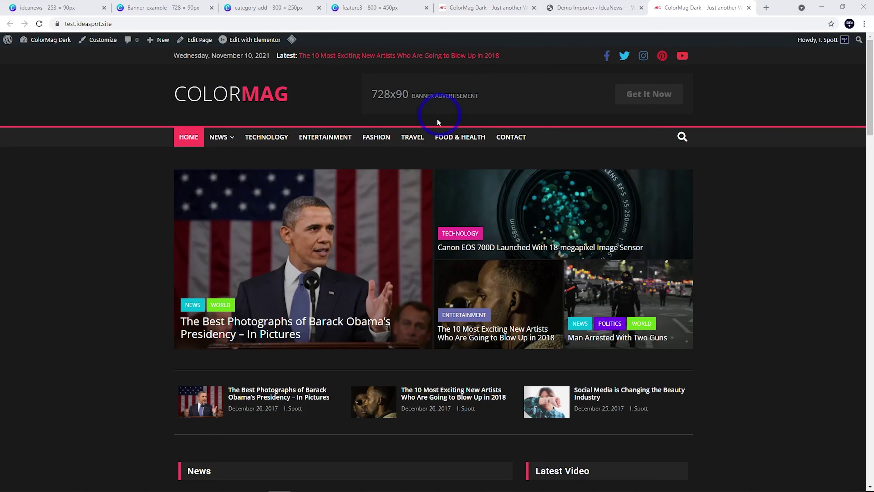
# Open the site's Customizer in a new browser tab and switch to it.
pyautogui.rightClick(101, 45)
pyautogui.click(117, 50)
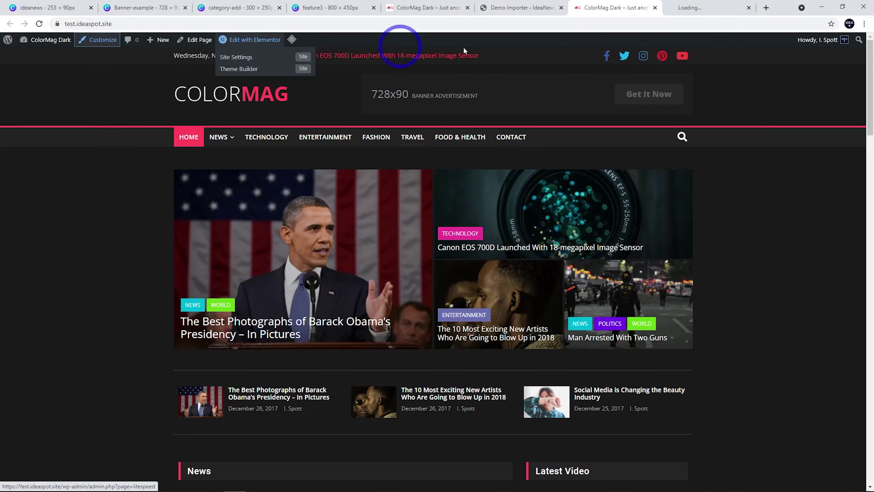
pyautogui.click(680, 11)
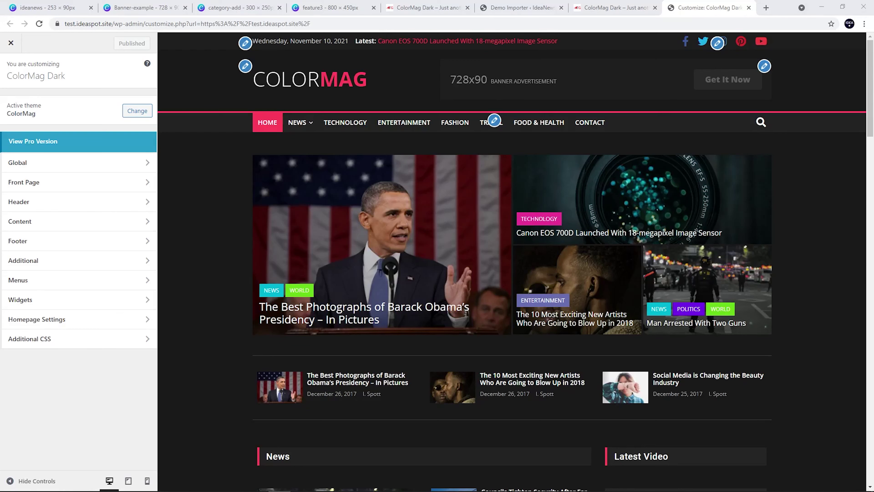
# Open the site identity settings and upload the six image files from Downloads as candidates for a replacement site logo.
pyautogui.click(246, 66)
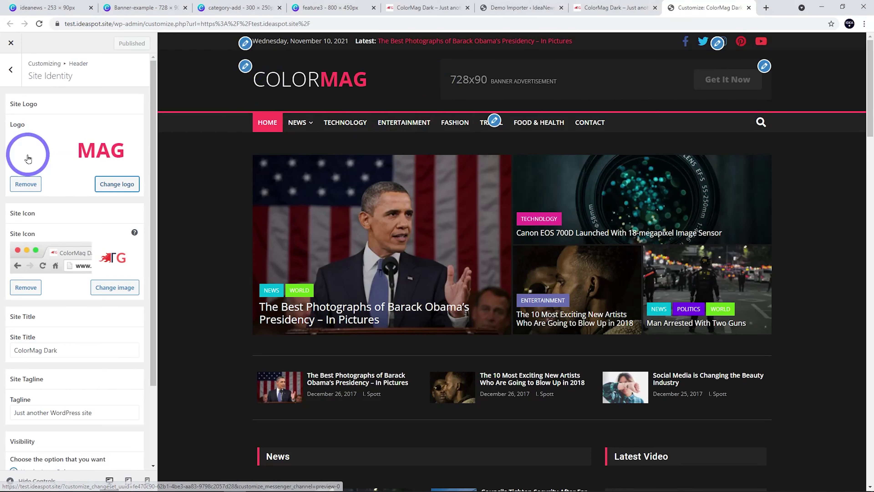
pyautogui.click(109, 185)
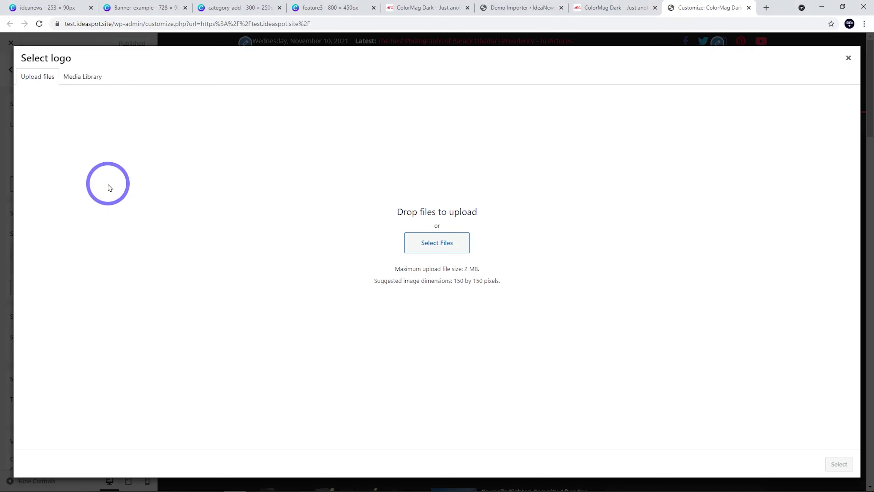
pyautogui.click(433, 243)
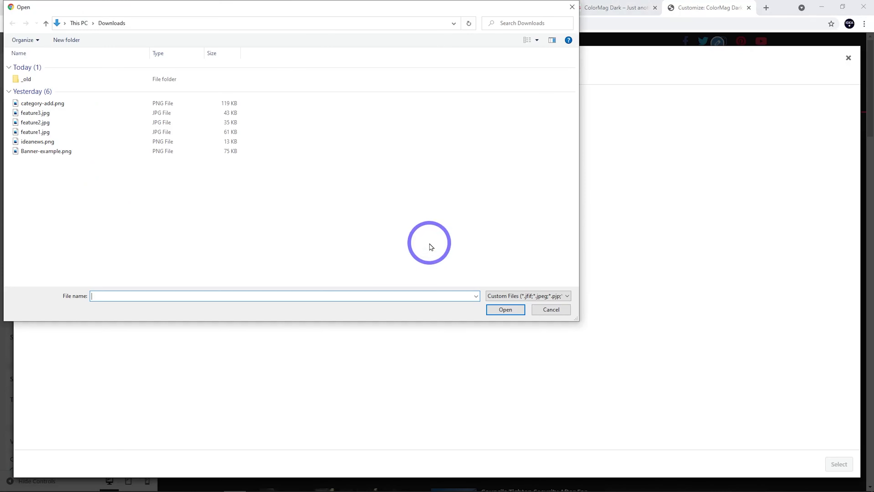
pyautogui.moveTo(155, 198); pyautogui.dragTo(35, 105)
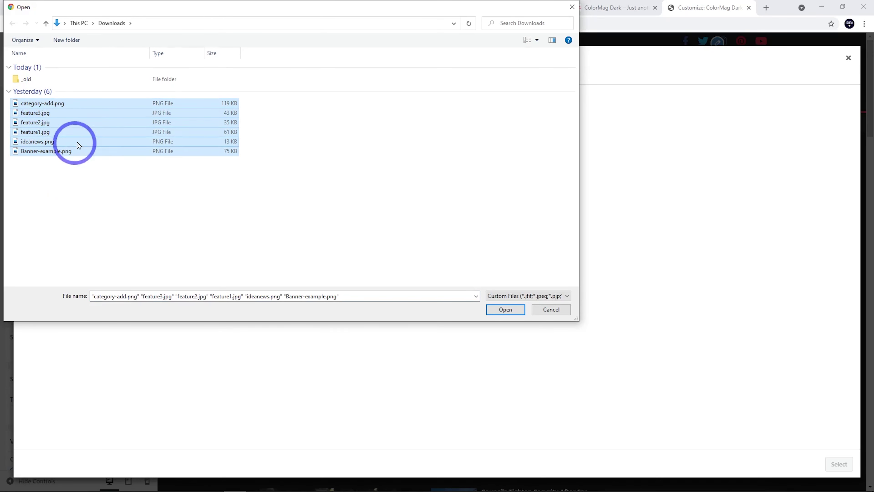
pyautogui.click(508, 309)
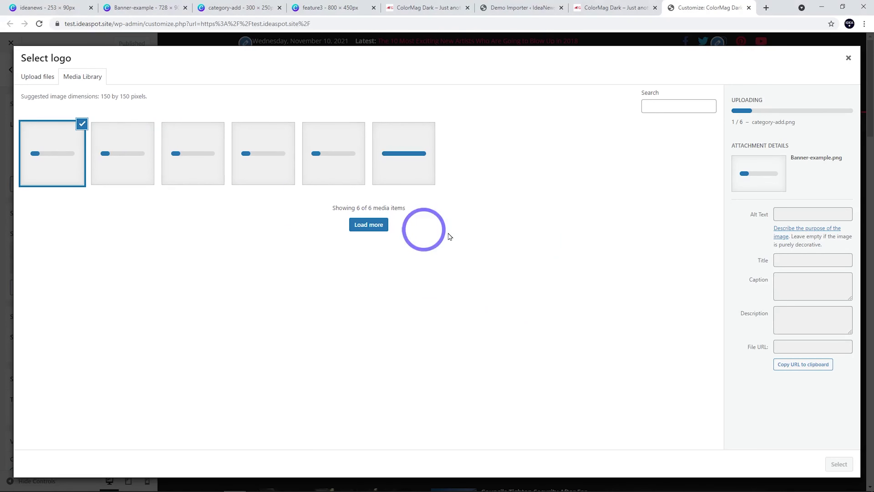
# Set ideanews.png as the site logo without cropping it.
pyautogui.click(127, 156)
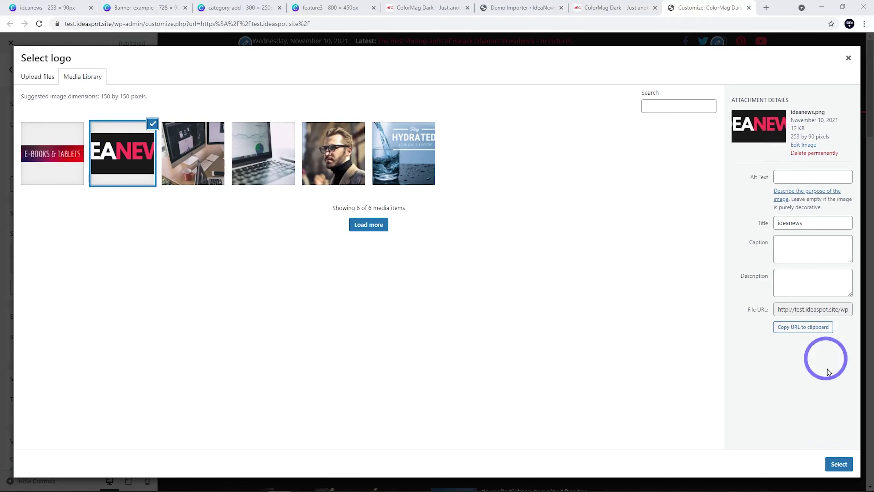
pyautogui.click(840, 473)
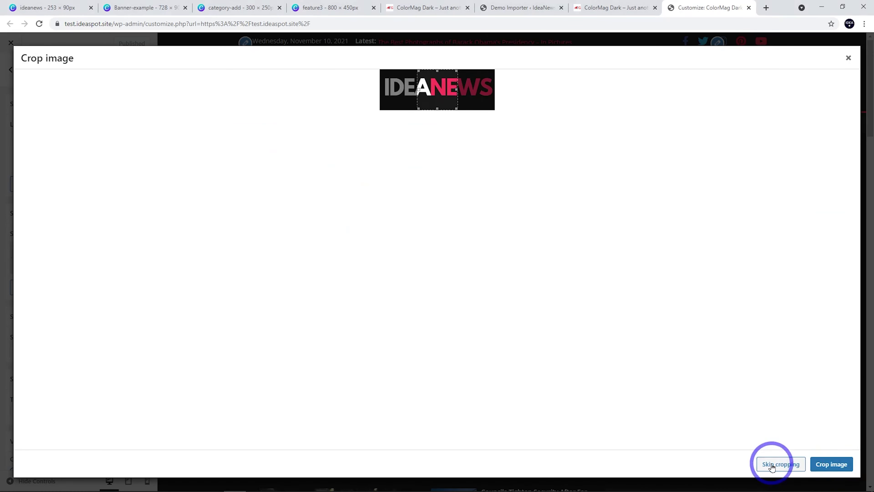
pyautogui.click(774, 465)
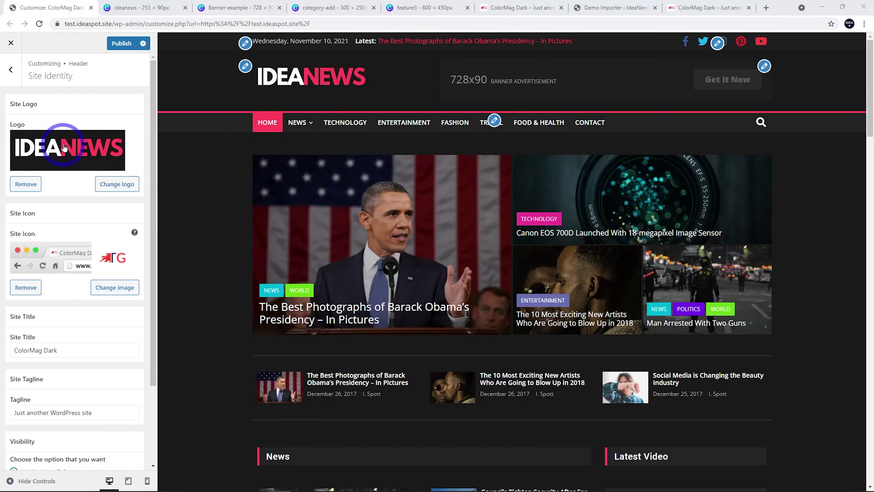
# Look over the ideanews logo design and the available templates in Canva, comparing it with the logo in the Customizer.
pyautogui.click(120, 9)
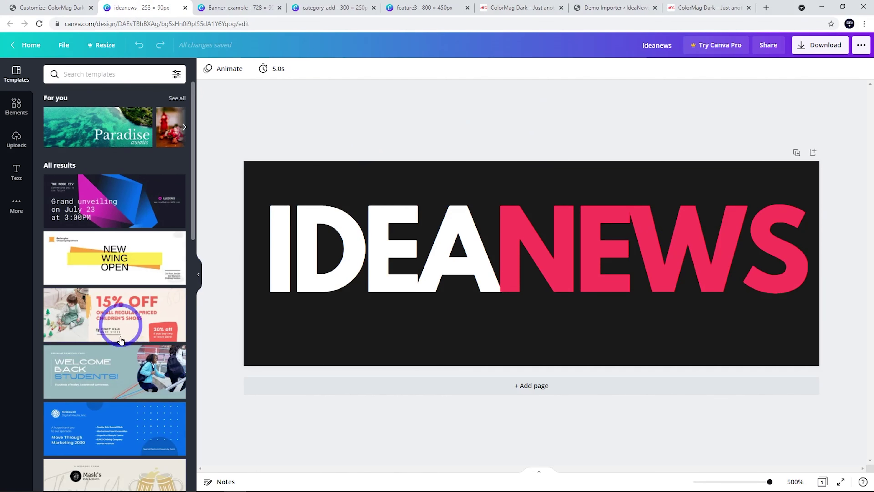
pyautogui.scroll(-5, 120, 197)
pyautogui.scroll(5, 121, 360)
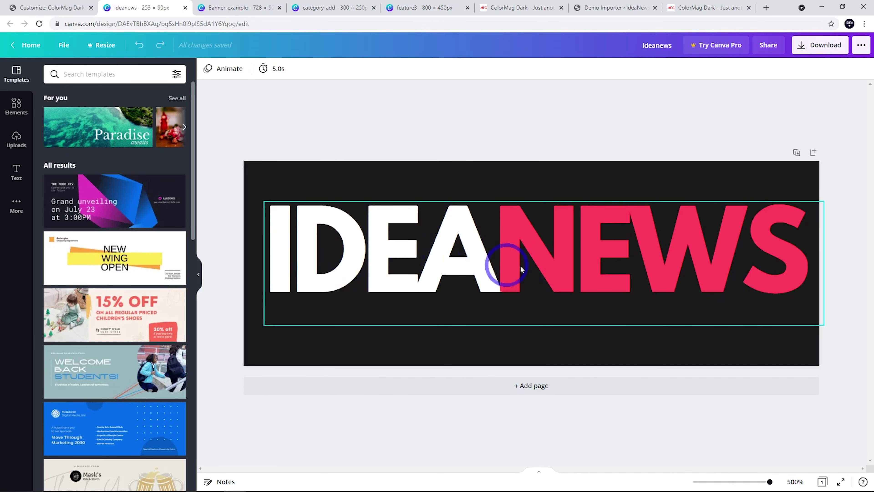
pyautogui.click(49, 7)
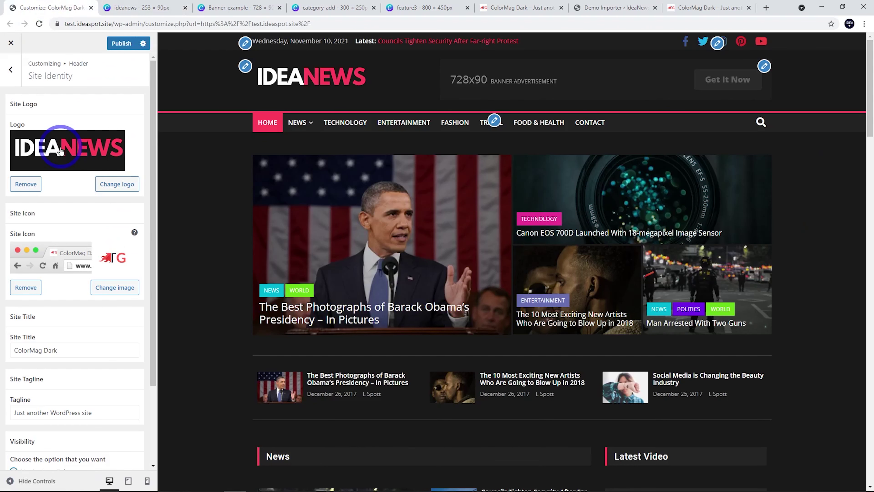
pyautogui.click(123, 7)
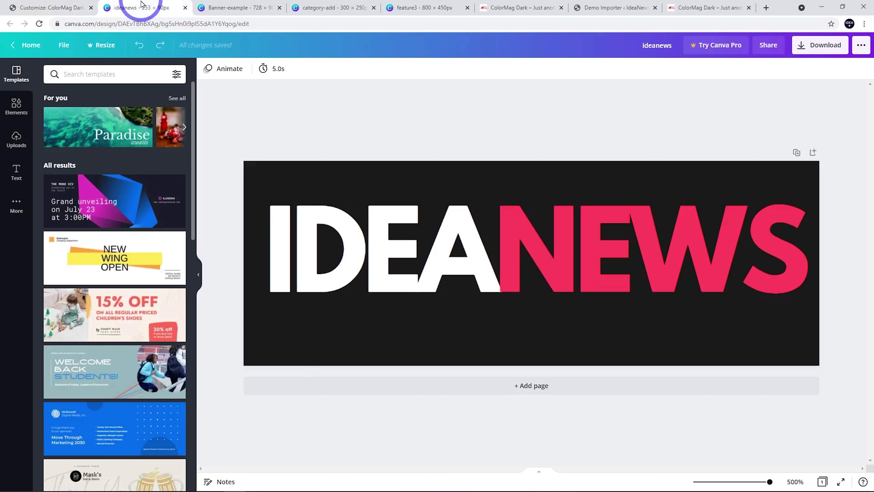
pyautogui.click(51, 7)
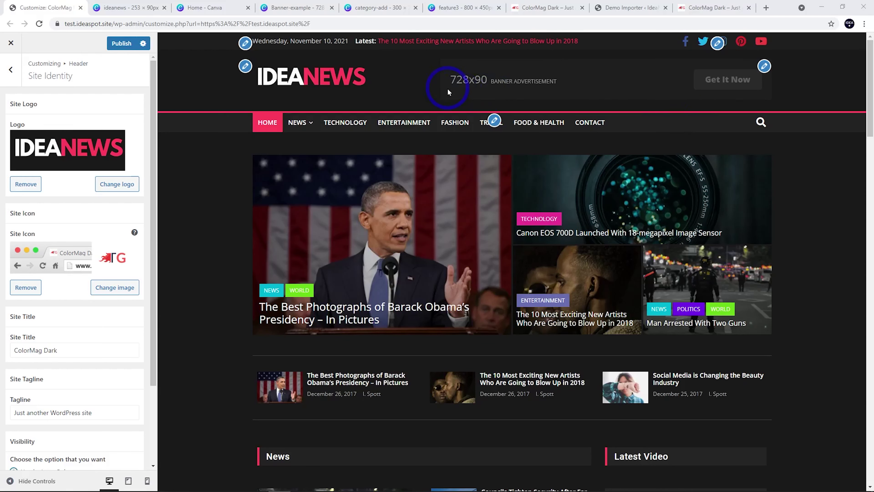
# Open the header's 728x90 advertisement widget for editing, and check the custom size options on Canva's home page.
pyautogui.click(771, 66)
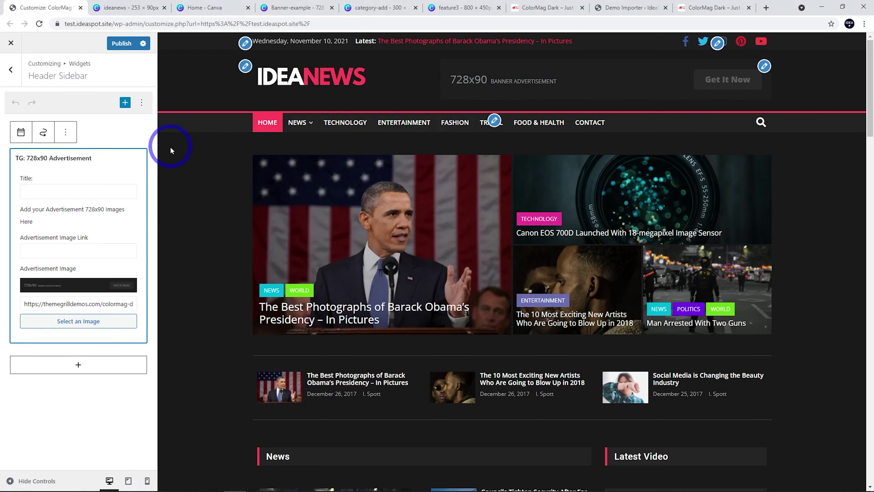
pyautogui.click(208, 7)
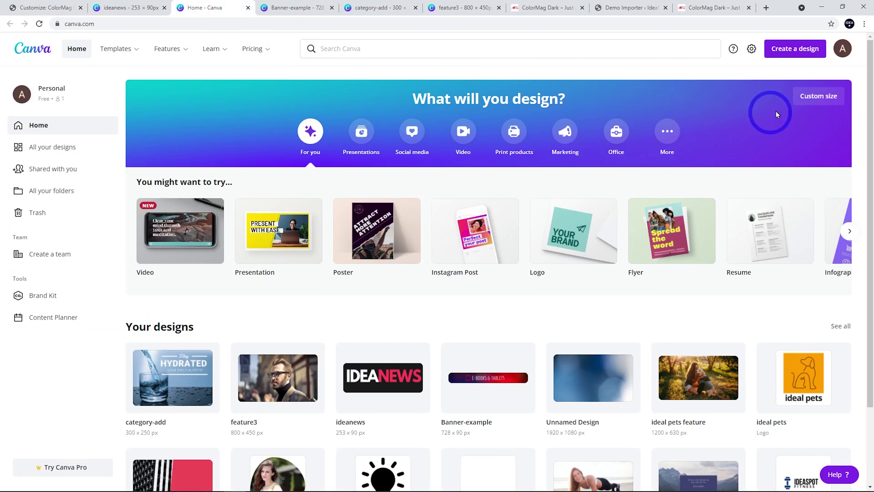
pyautogui.click(817, 97)
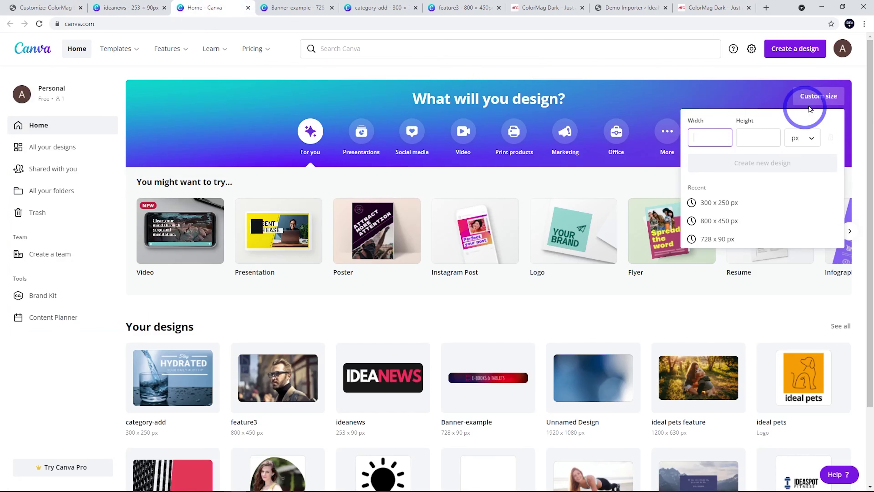
pyautogui.click(61, 7)
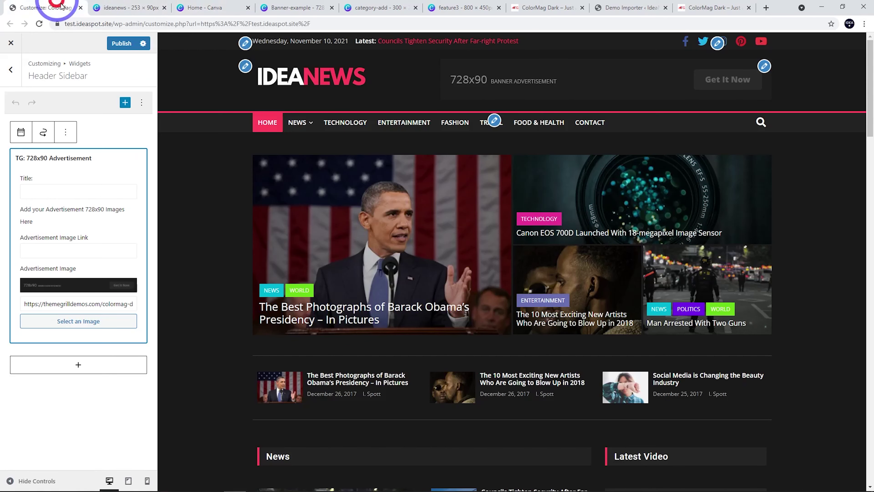
# Look over the Banner-example design and its banner templates in Canva, and return to the Customizer.
pyautogui.click(290, 8)
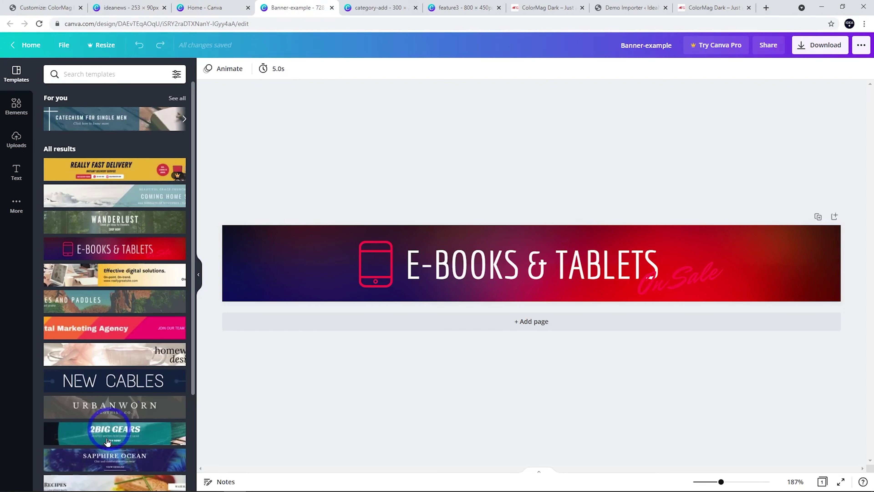
pyautogui.scroll(-3, 113, 280)
pyautogui.scroll(3, 109, 174)
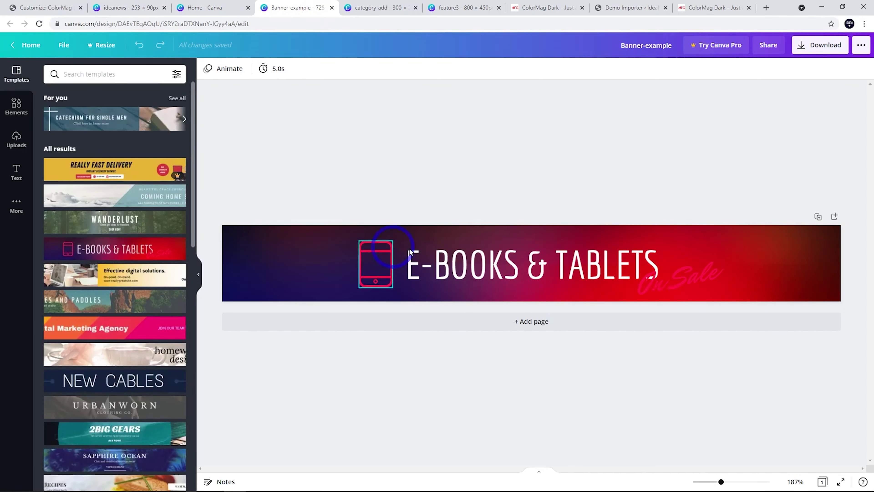
pyautogui.click(15, 8)
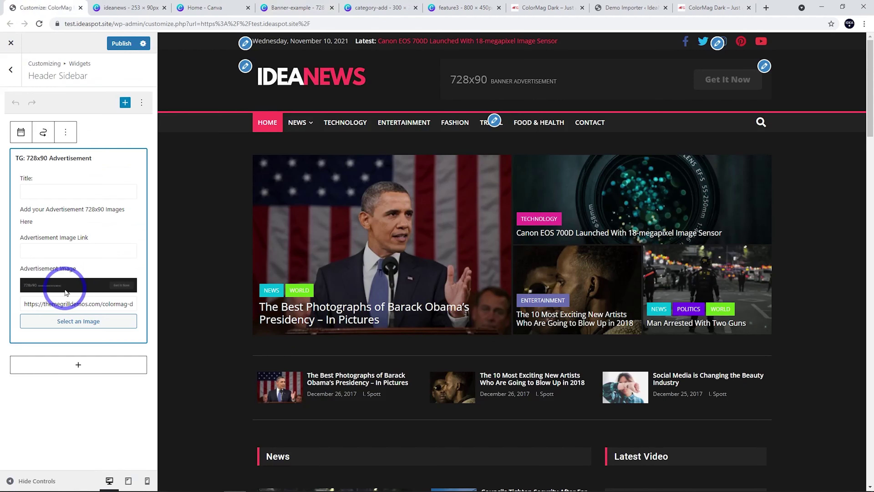
# Use the E-Books & Tablets banner from the media library as the header advertisement image.
pyautogui.click(113, 321)
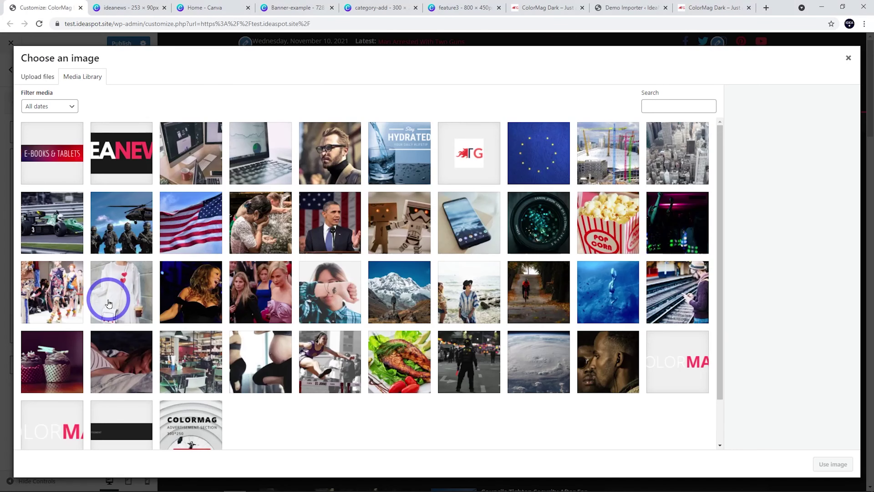
pyautogui.click(66, 169)
pyautogui.click(832, 463)
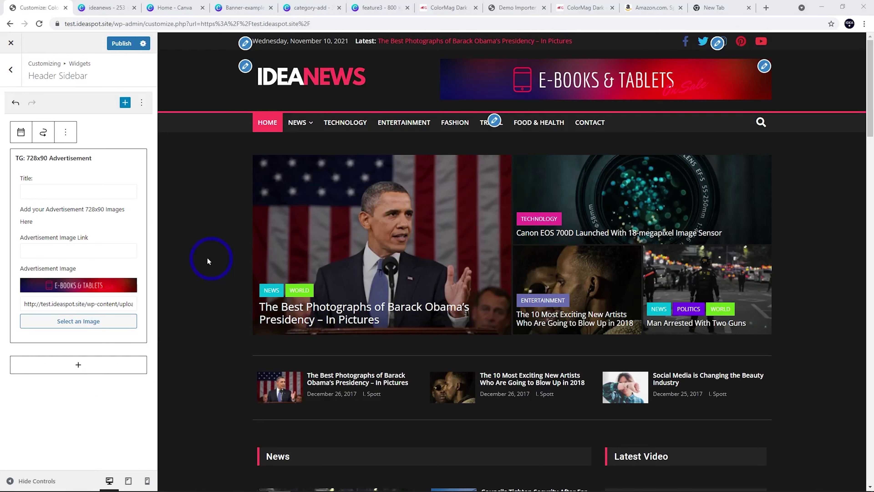
pyautogui.click(54, 250)
pyautogui.write('https://www.amazon.com/')
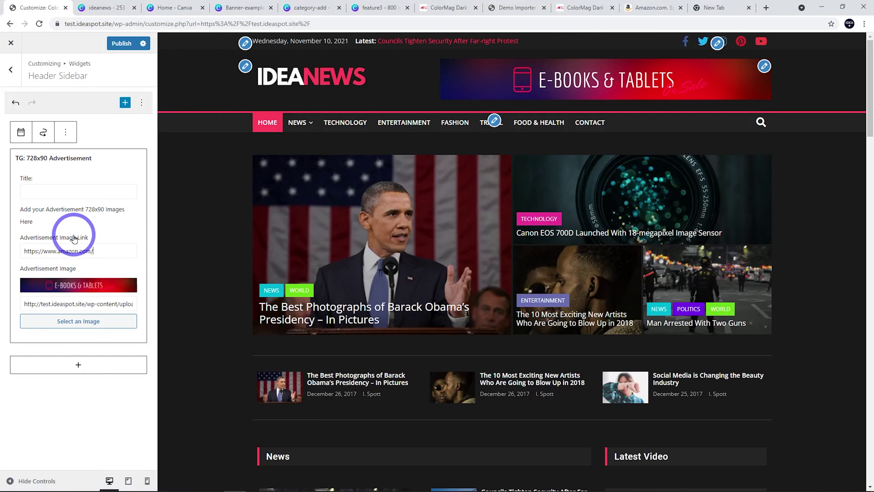
pyautogui.click(523, 79)
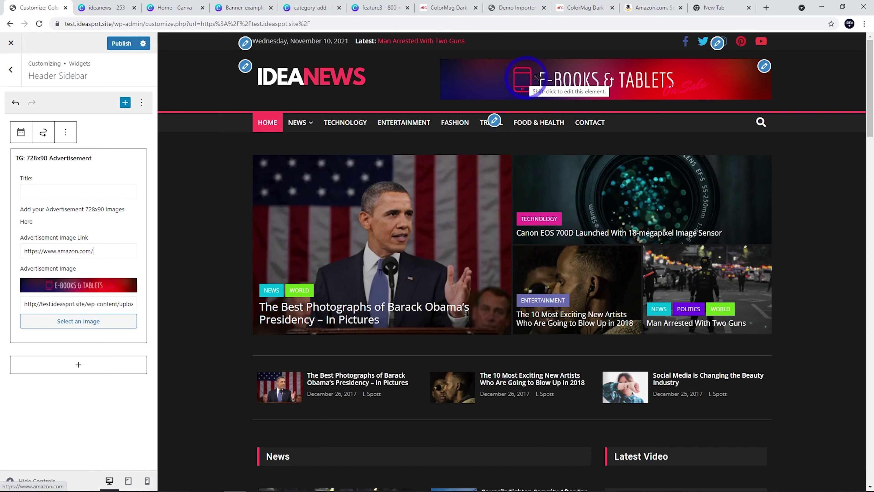
pyautogui.click(66, 132)
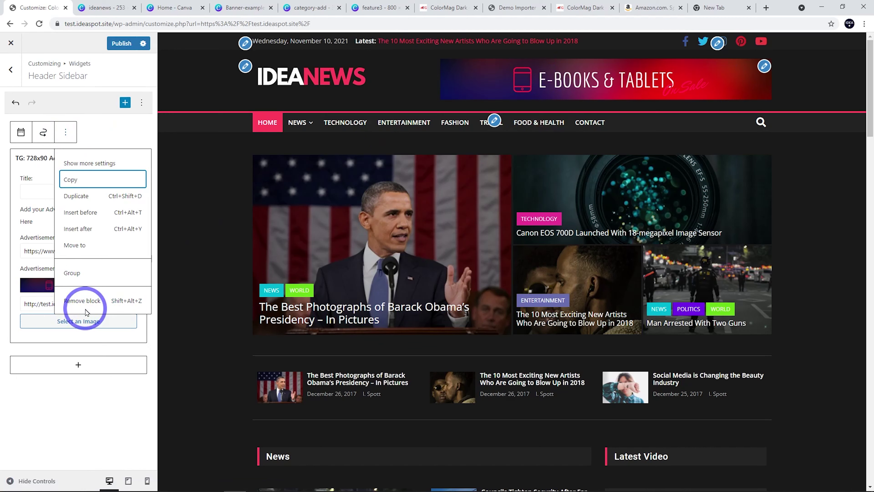
pyautogui.click(125, 43)
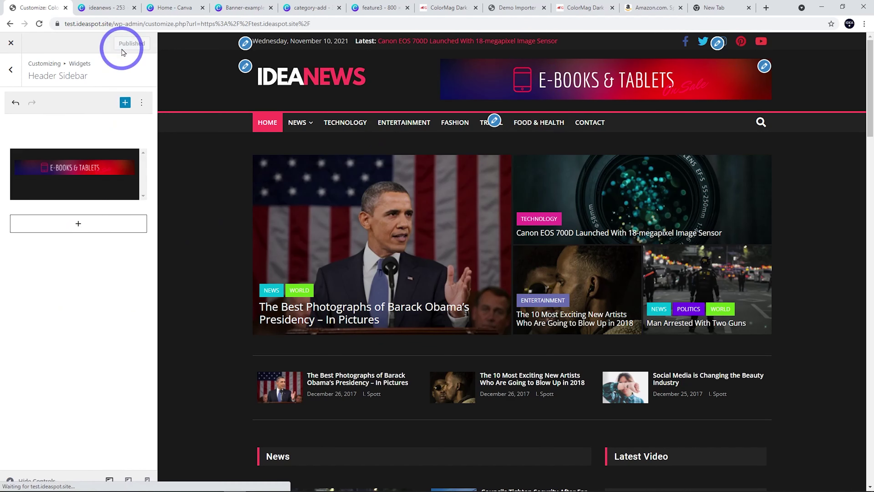
pyautogui.click(582, 92)
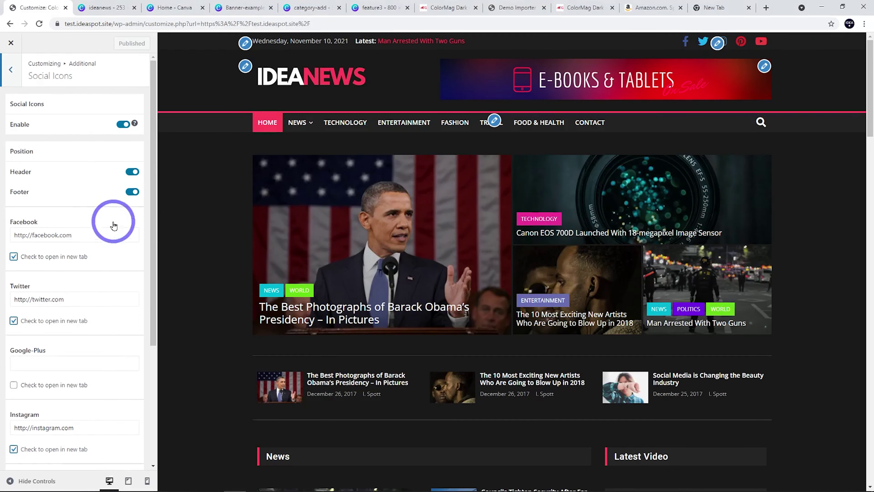
pyautogui.scroll(-4, 56, 227)
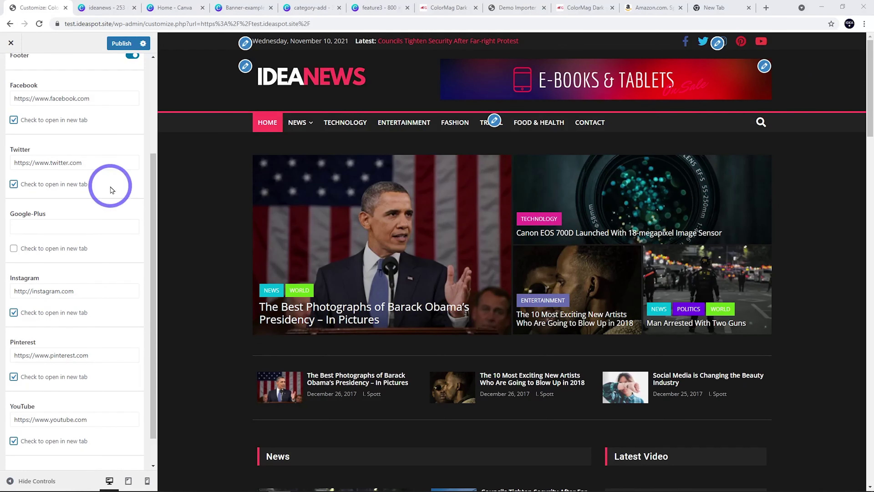
pyautogui.scroll(-1, 100, 241)
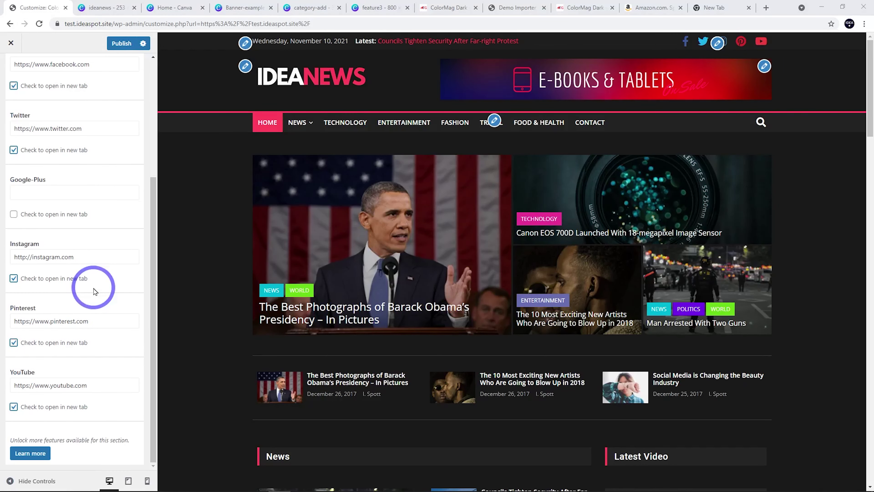
pyautogui.moveTo(111, 383); pyautogui.dragTo(10, 383)
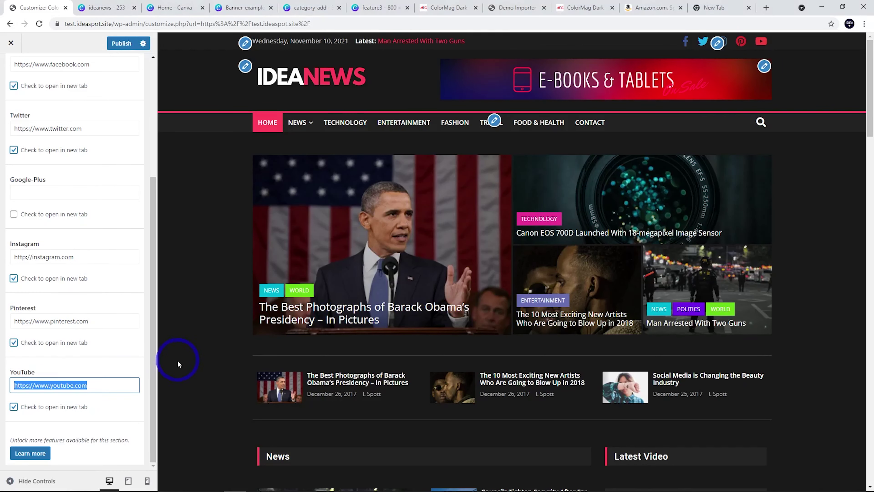
pyautogui.write('https://www.youtube.com/c/ideaspot')
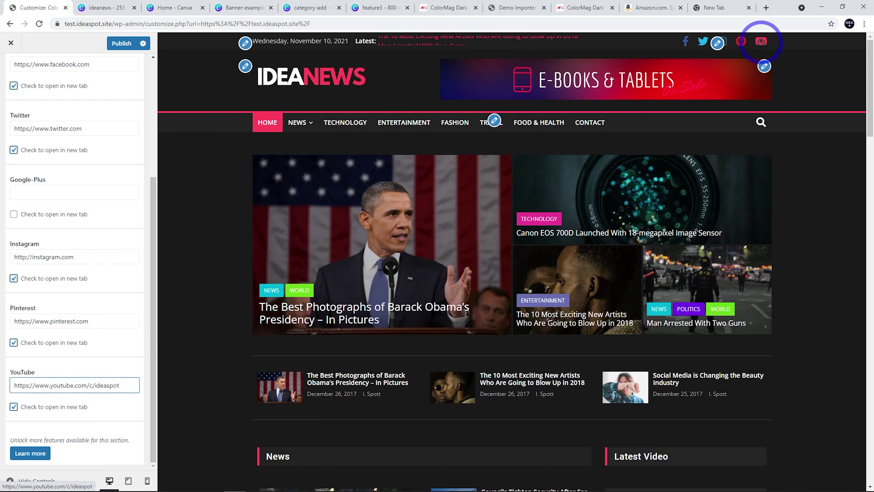
# Clear the YouTube link so its icon is removed from the header, and review the other social links.
pyautogui.moveTo(127, 386); pyautogui.dragTo(182, 377)
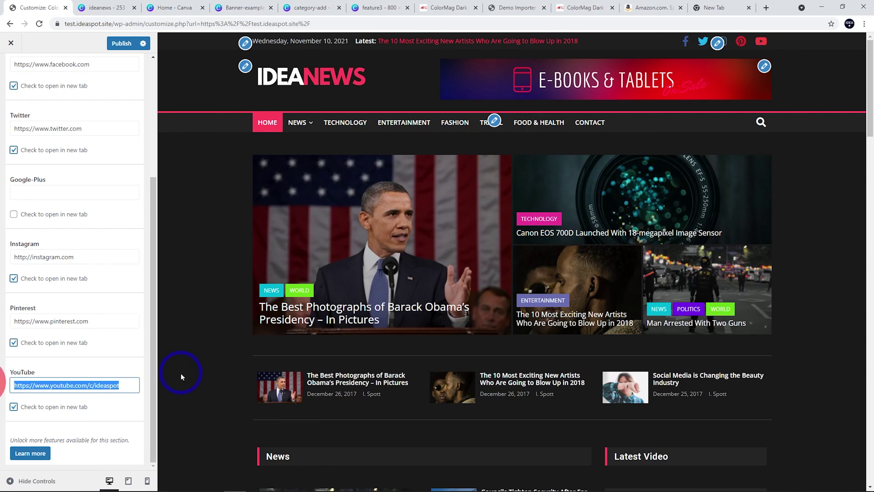
pyautogui.press('BackSpace')
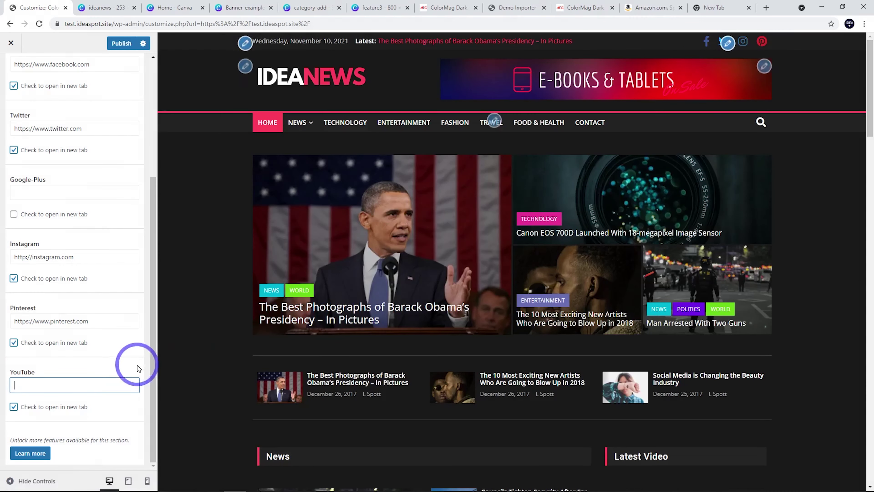
pyautogui.scroll(2, 79, 293)
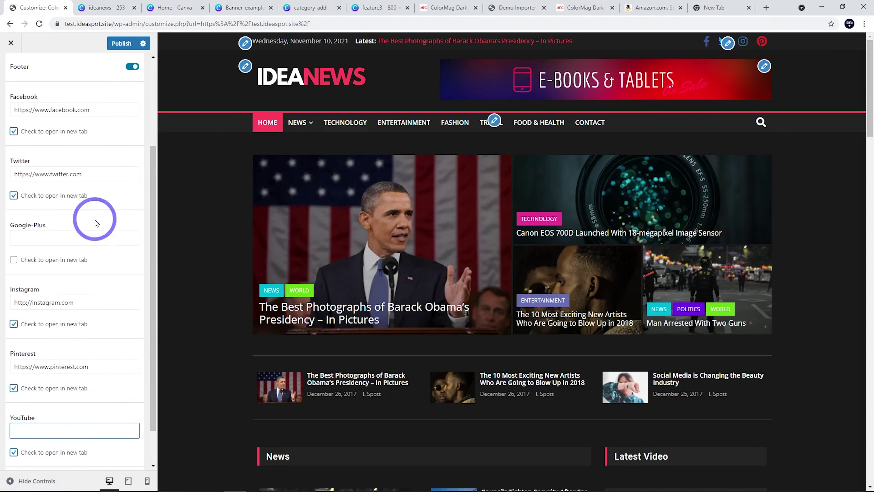
pyautogui.scroll(3, 107, 275)
pyautogui.scroll(-4, 111, 307)
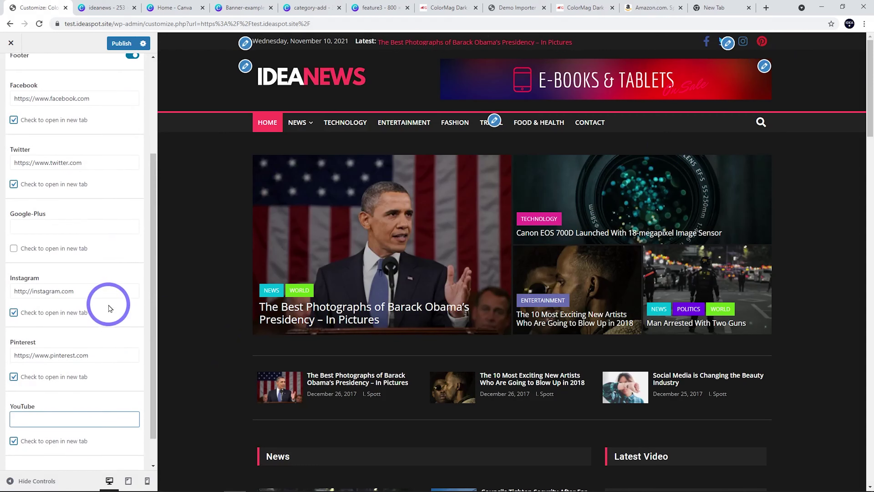
# Clear the Pinterest link so its icon is removed from the header, and publish the changes.
pyautogui.moveTo(96, 355); pyautogui.dragTo(29, 354)
pyautogui.press('BackSpace')
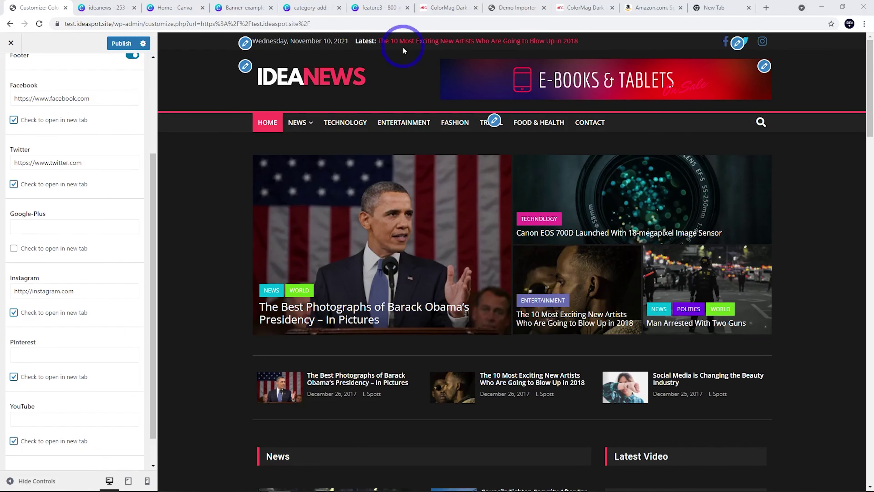
pyautogui.click(122, 43)
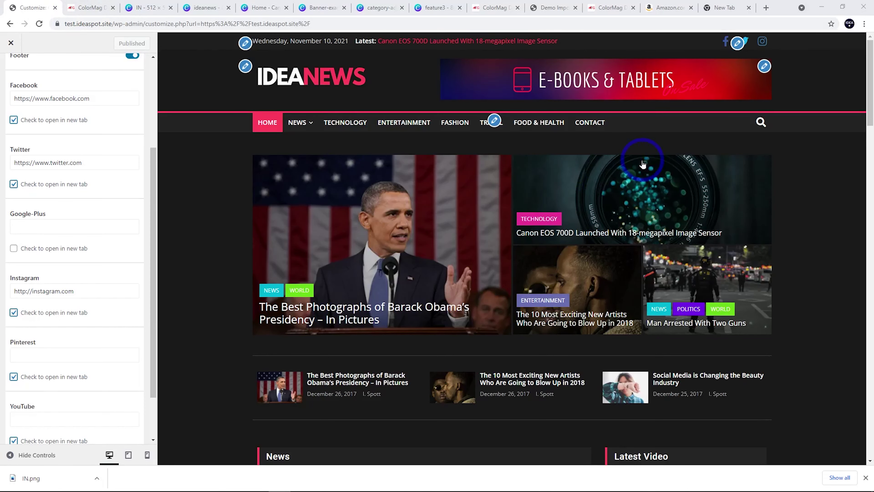
# Open the site identity settings and upload IN.png from the Downloads folder as a new site icon image.
pyautogui.click(245, 66)
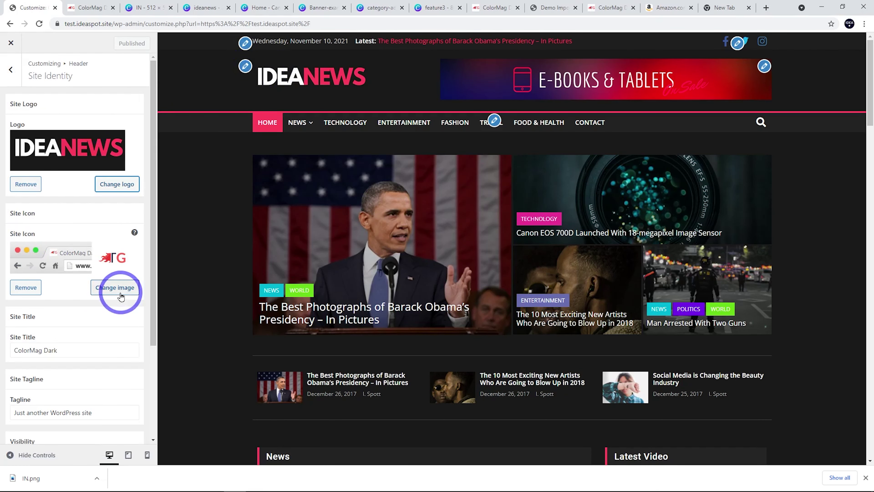
pyautogui.click(114, 290)
pyautogui.click(47, 80)
pyautogui.click(433, 232)
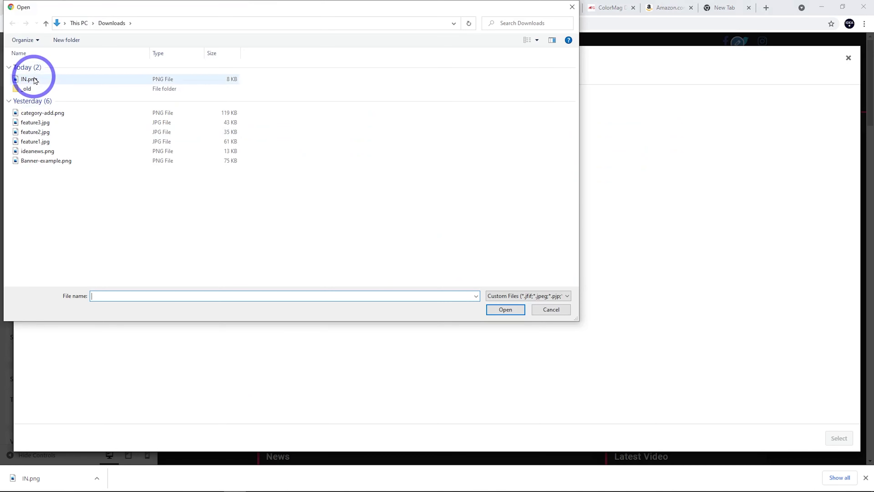
pyautogui.doubleClick(29, 78)
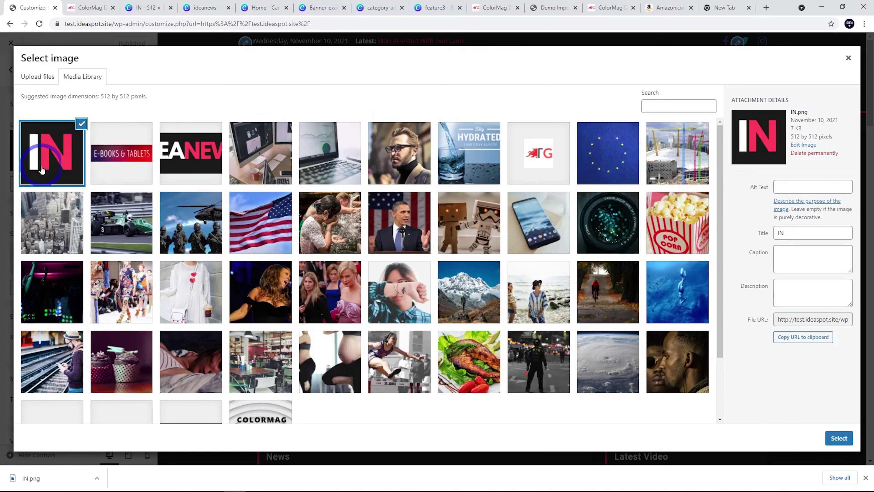
# Check the IN design in Canva, return to set IN.png as the site icon, and publish the changes.
pyautogui.click(142, 7)
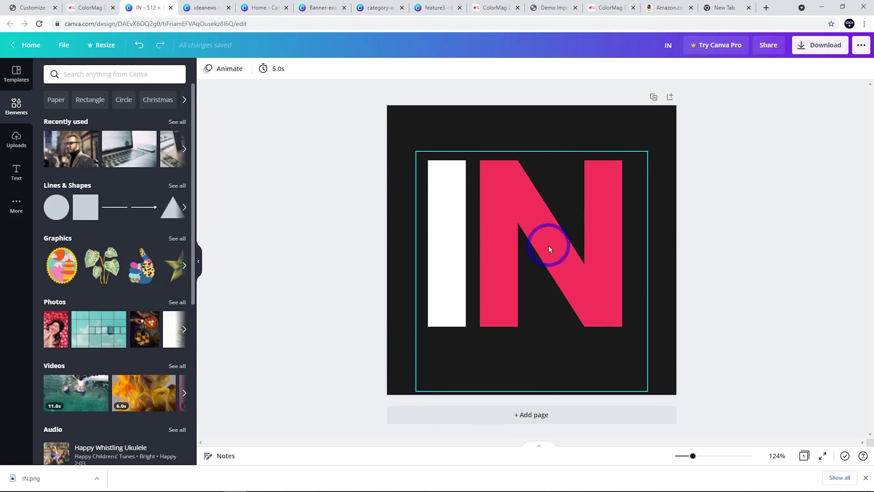
pyautogui.click(50, 4)
pyautogui.click(73, 164)
pyautogui.click(839, 438)
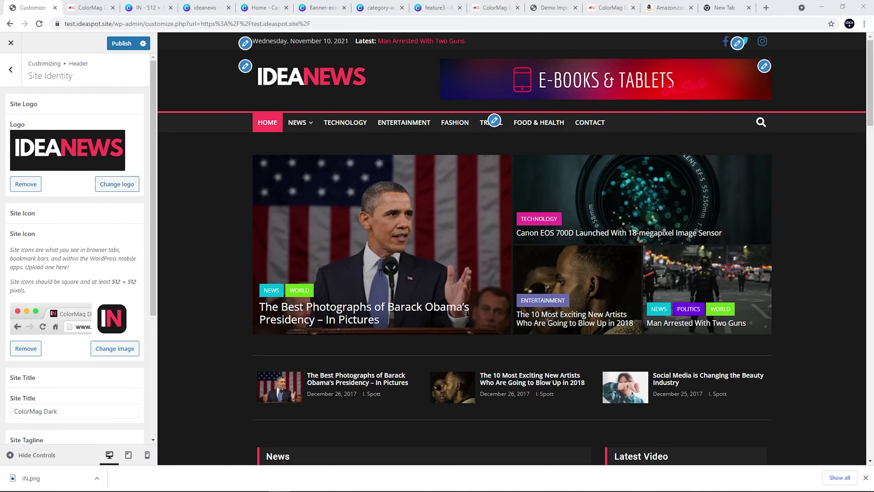
pyautogui.click(117, 43)
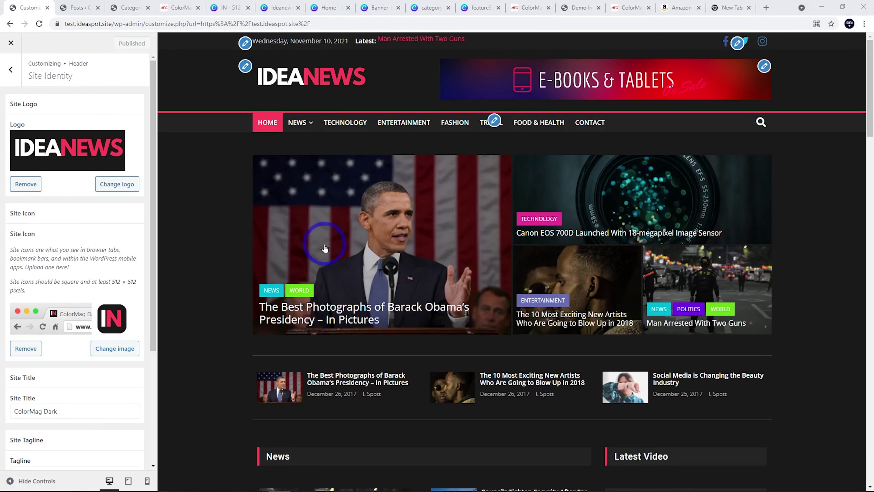
# Open the Primary menu for editing and nest Fashion as a sub-item under Entertainment.
pyautogui.click(494, 120)
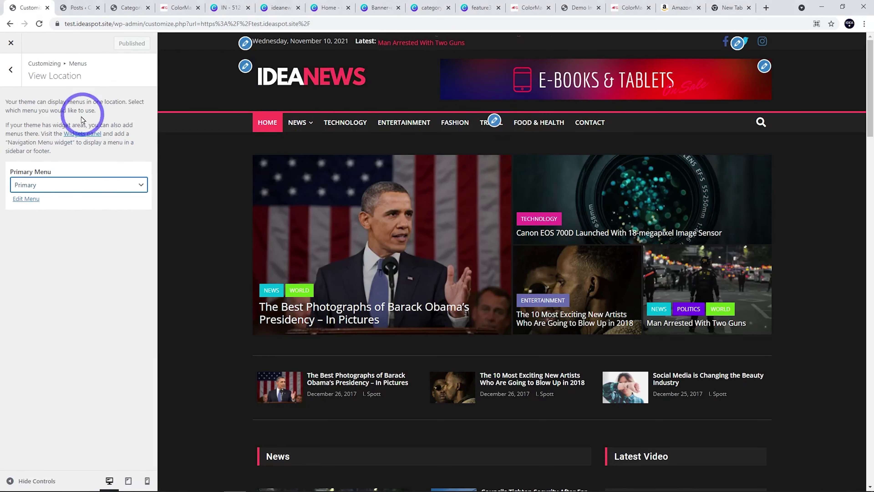
pyautogui.click(25, 199)
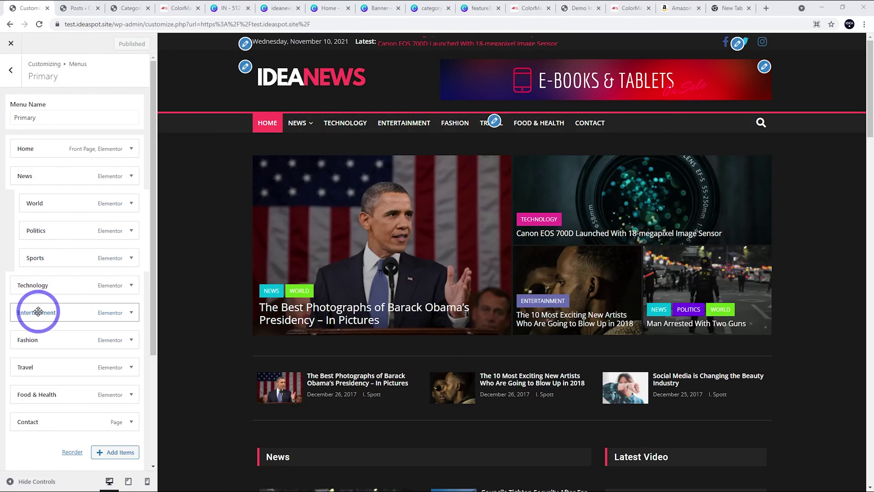
pyautogui.moveTo(38, 340); pyautogui.dragTo(56, 335)
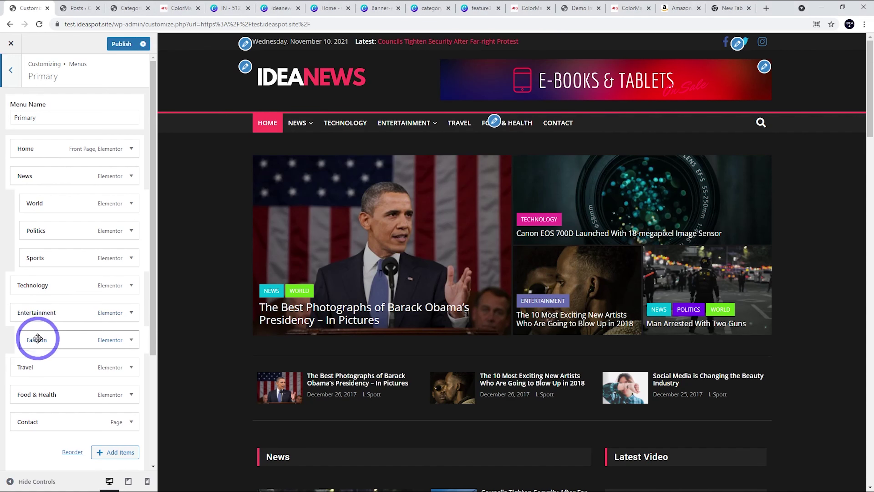
pyautogui.moveTo(399, 133)
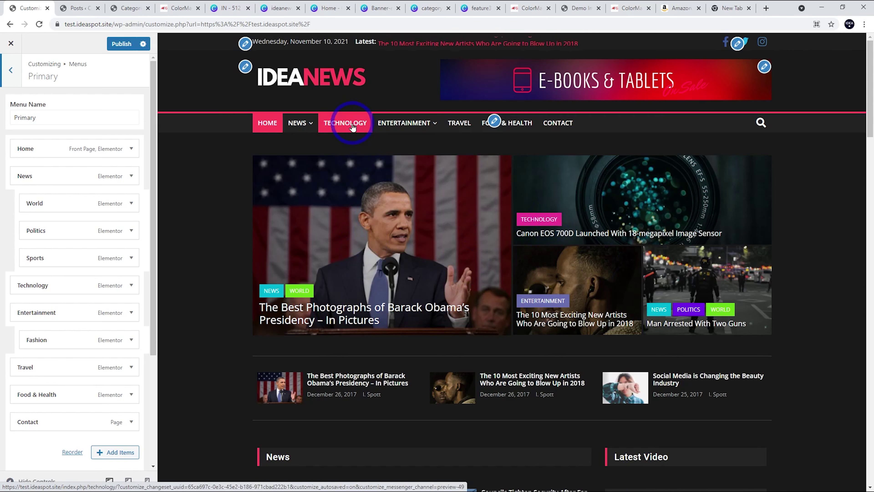
# Change the Technology menu item's navigation label to Science and publish the changes.
pyautogui.click(131, 285)
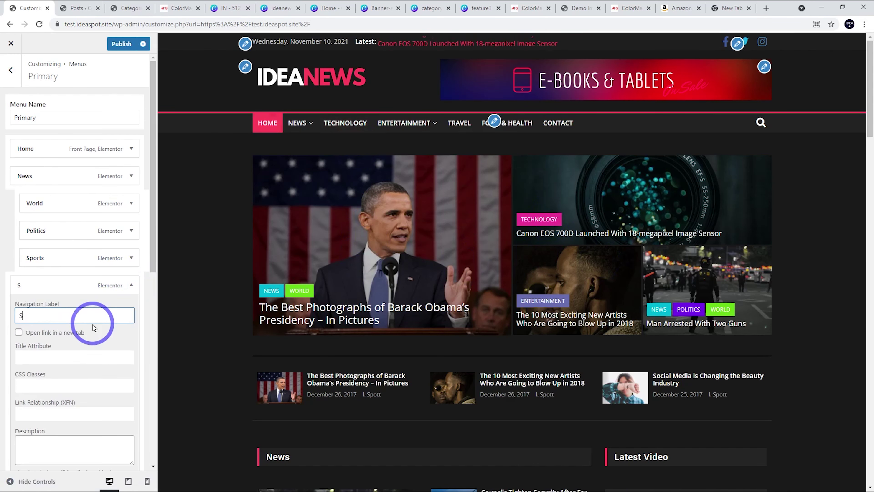
pyautogui.write('Scient')
pyautogui.press('BackSpace')
pyautogui.write('ce')
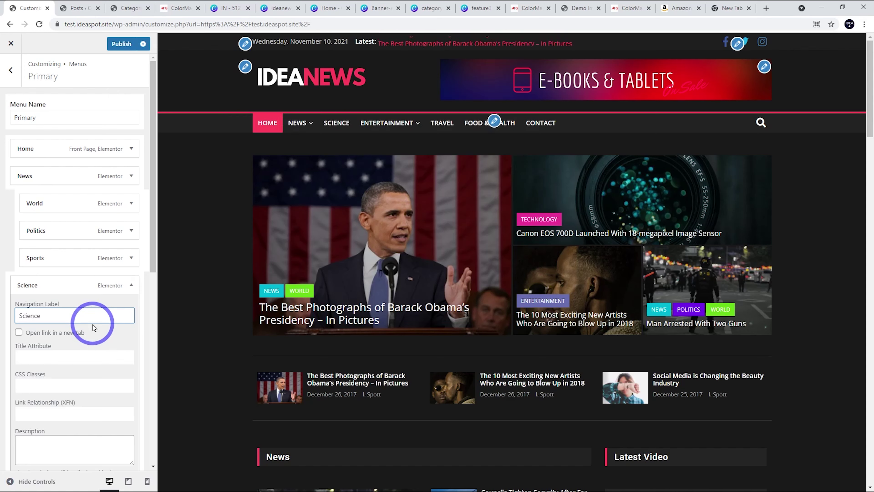
pyautogui.click(123, 45)
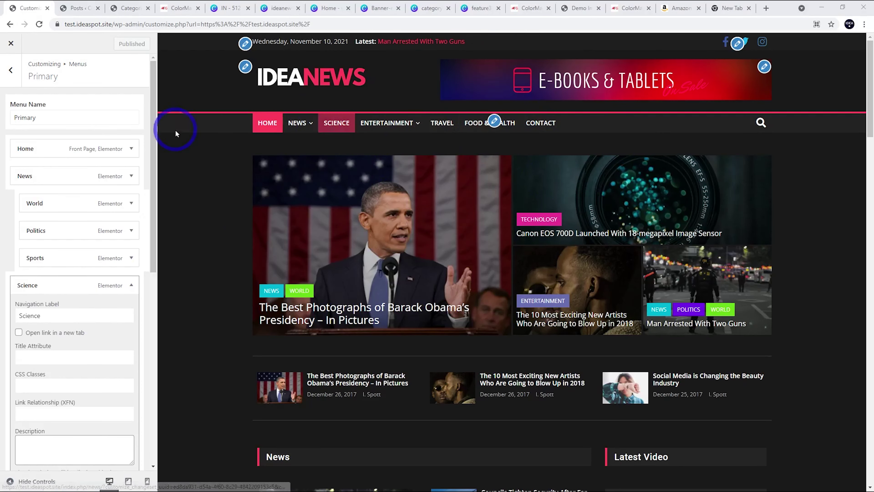
# Quick-edit the Technology post category to the name Science and slug science, and update it.
pyautogui.hotkey('ctrl', '3')
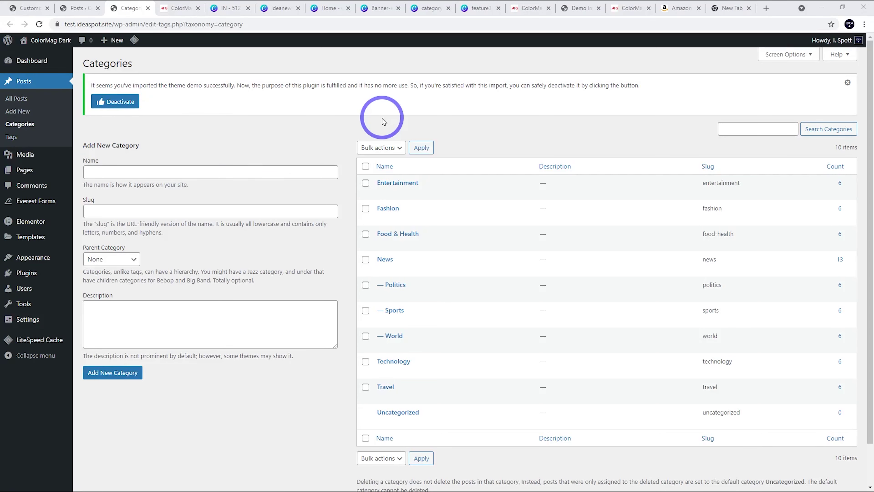
pyautogui.click(405, 373)
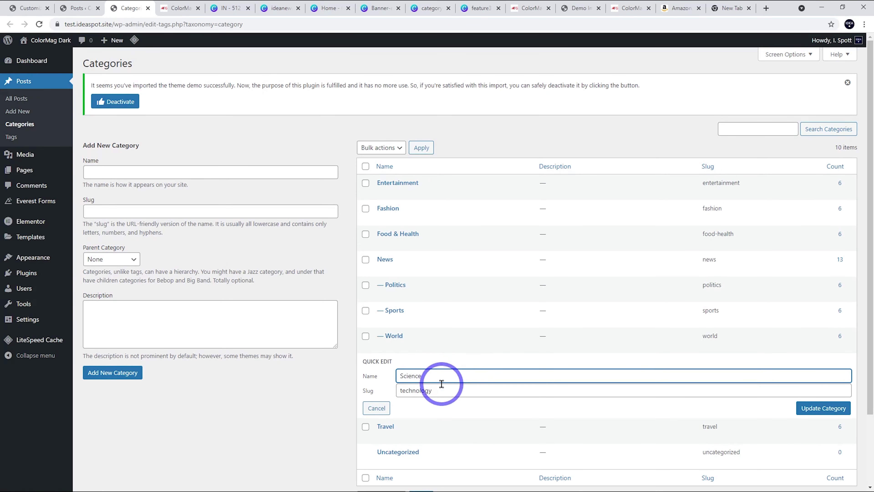
pyautogui.doubleClick(436, 392)
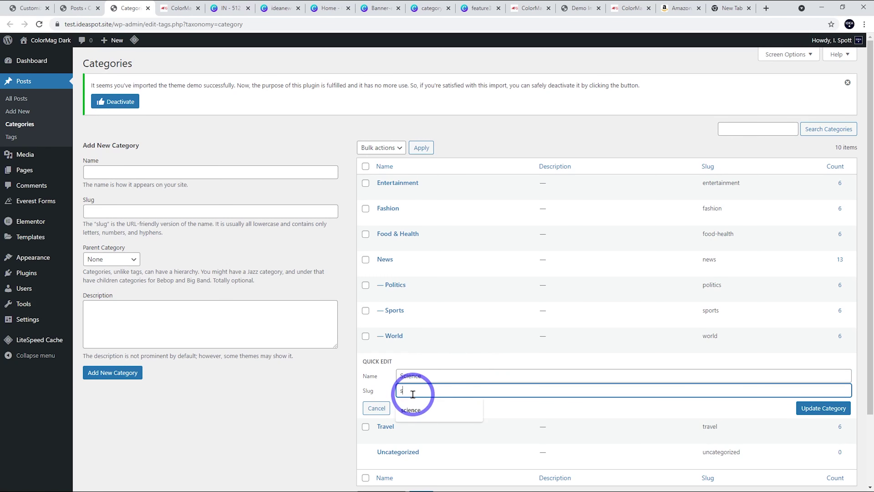
pyautogui.click(820, 408)
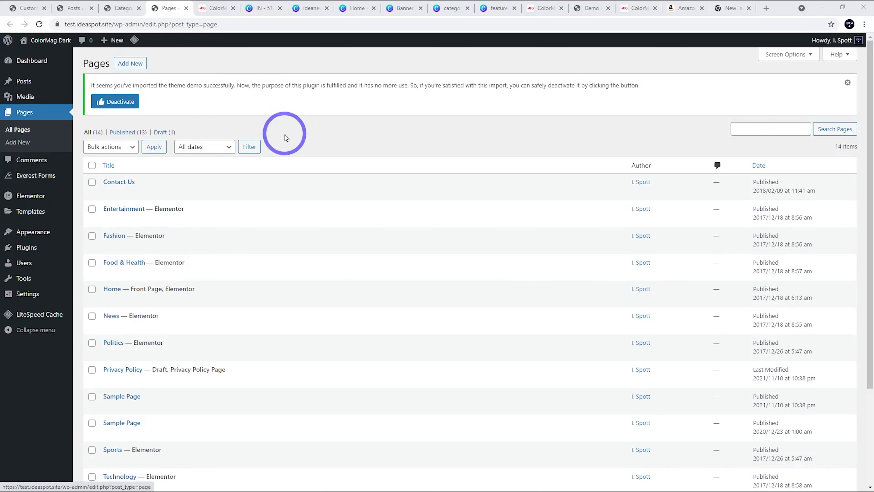
# Quick-edit the Technology page to the title Science and slug science, and update it.
pyautogui.scroll(-3, 276, 145)
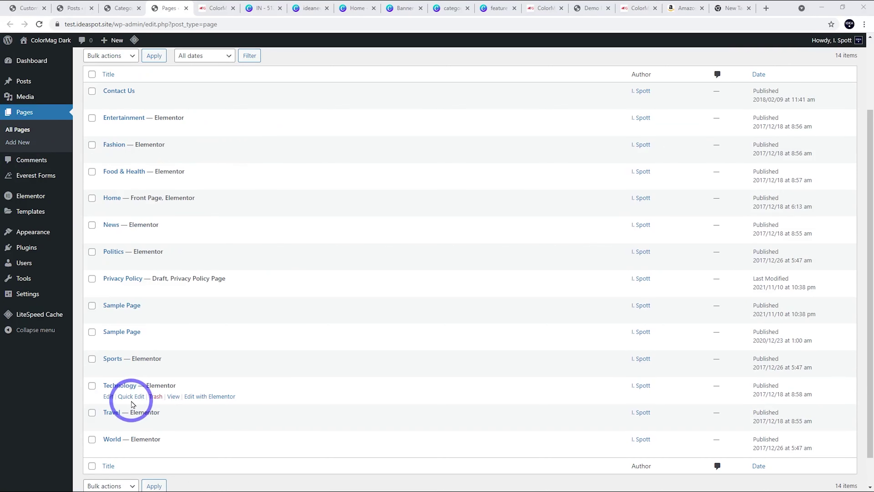
pyautogui.click(131, 397)
pyautogui.moveTo(175, 400); pyautogui.dragTo(107, 378)
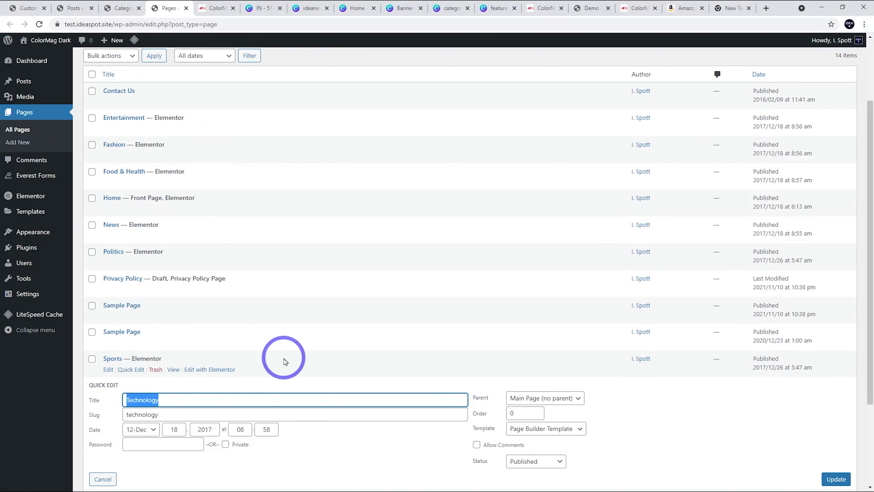
pyautogui.write('Science')
pyautogui.press('Tab')
pyautogui.write('science')
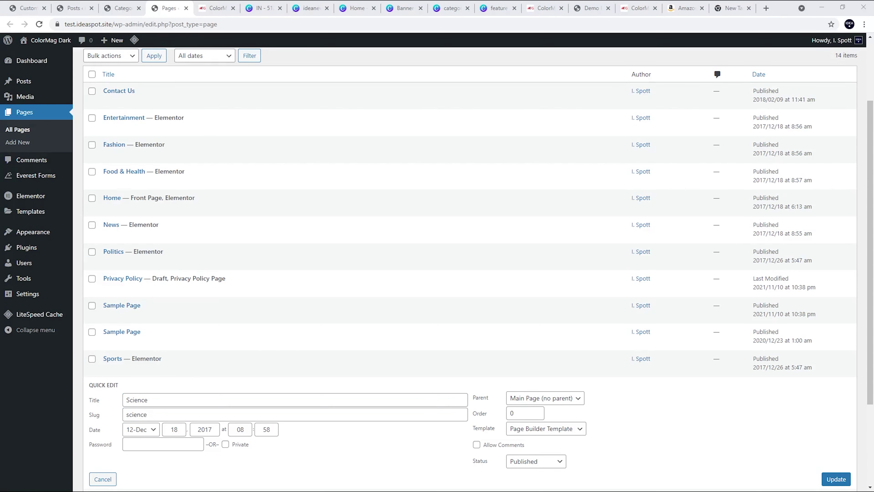
pyautogui.click(836, 479)
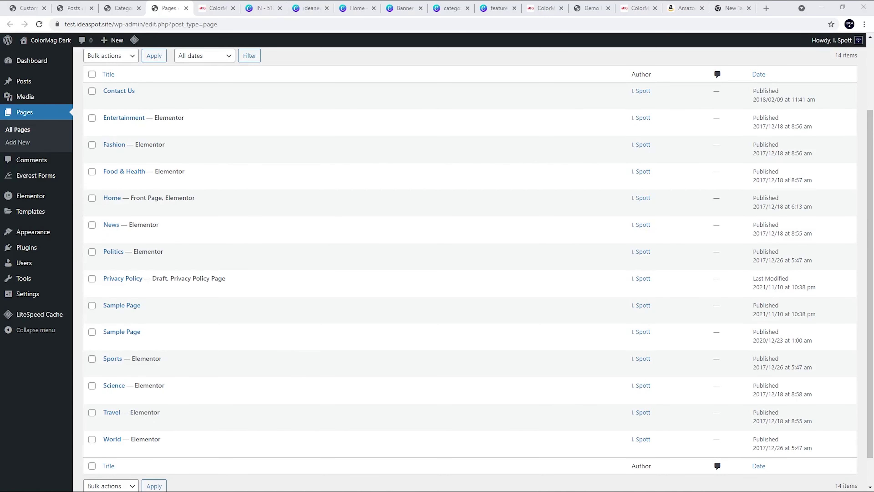
# Open the Science page with Elementor in a new tab and change its Technology heading to Science.
pyautogui.moveTo(99, 382)
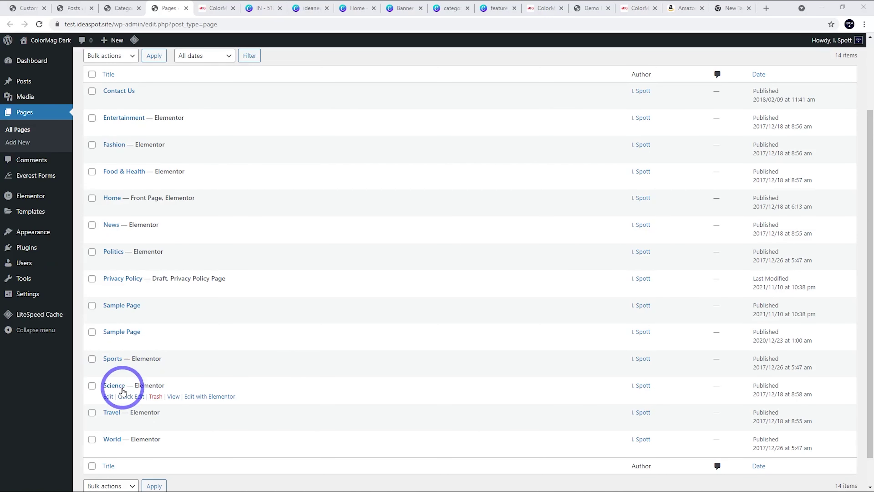
pyautogui.rightClick(222, 400)
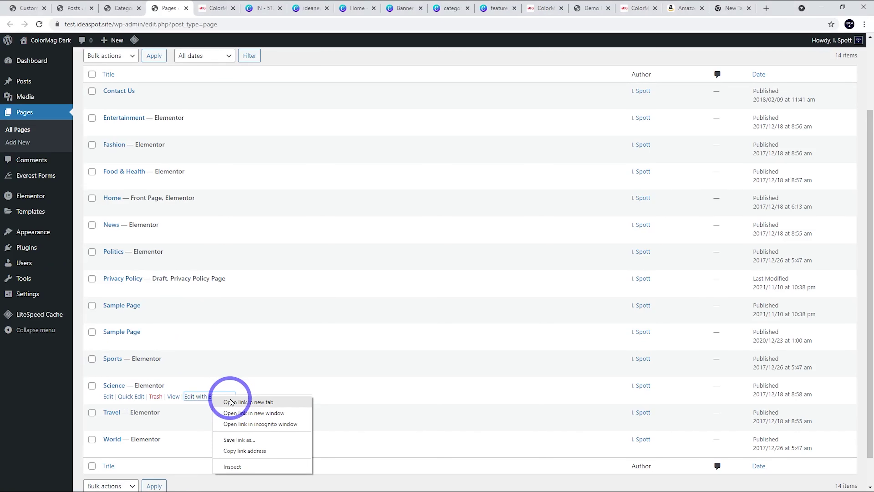
pyautogui.click(229, 401)
pyautogui.click(204, 8)
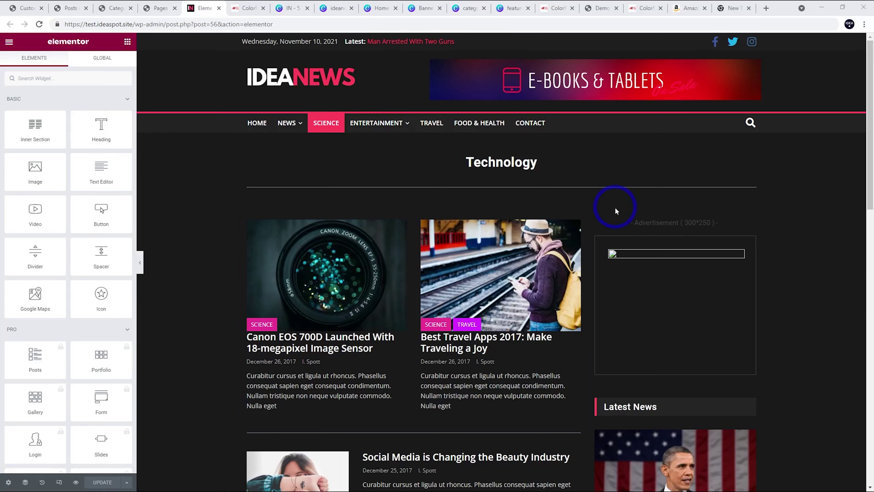
pyautogui.doubleClick(488, 168)
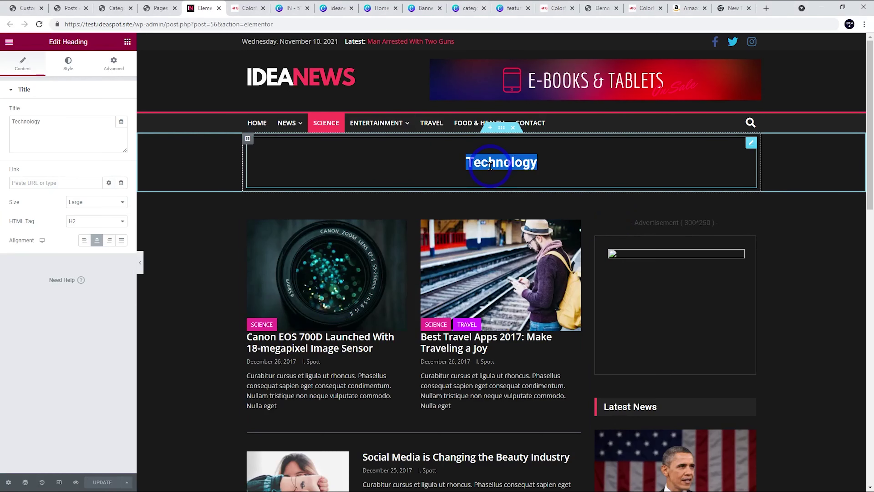
pyautogui.write('Science')
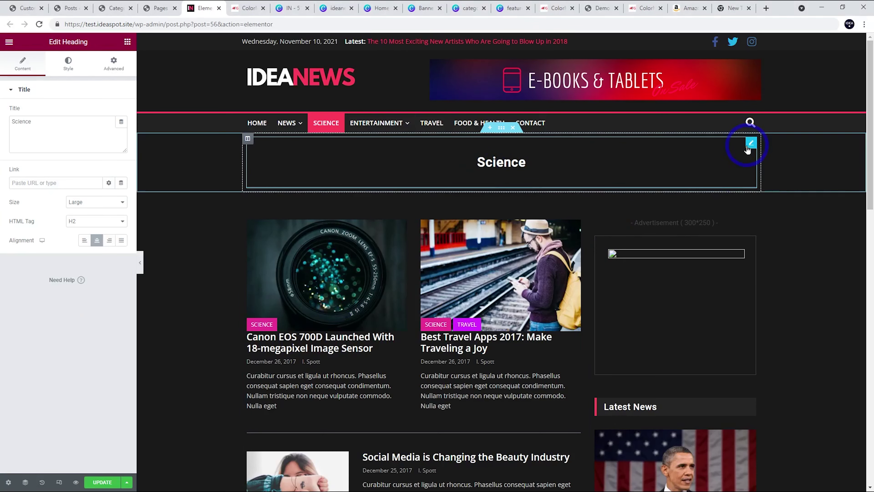
pyautogui.rightClick(750, 143)
pyautogui.click(775, 276)
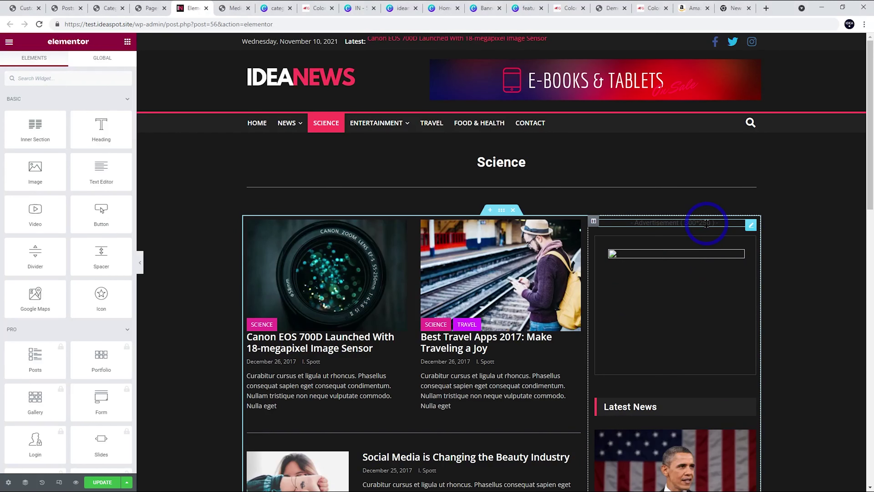
# Open the sidebar's advertisement heading settings and view the category-add design in Canva.
pyautogui.click(749, 224)
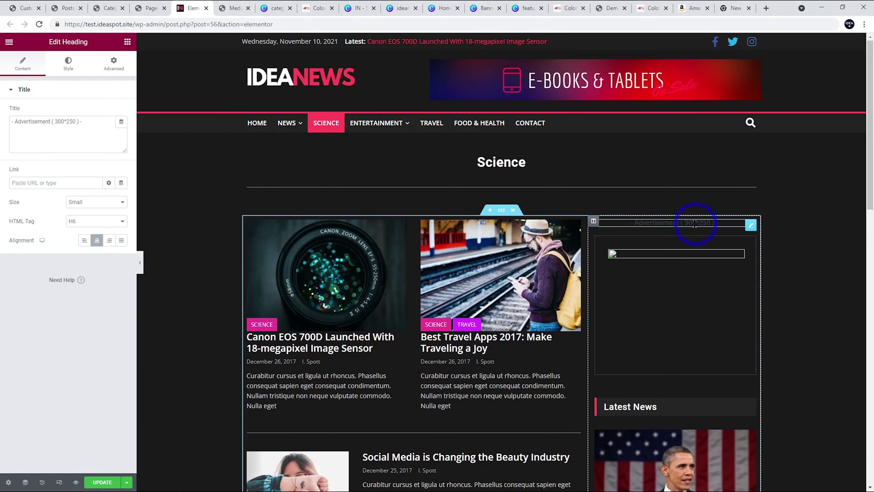
pyautogui.click(274, 8)
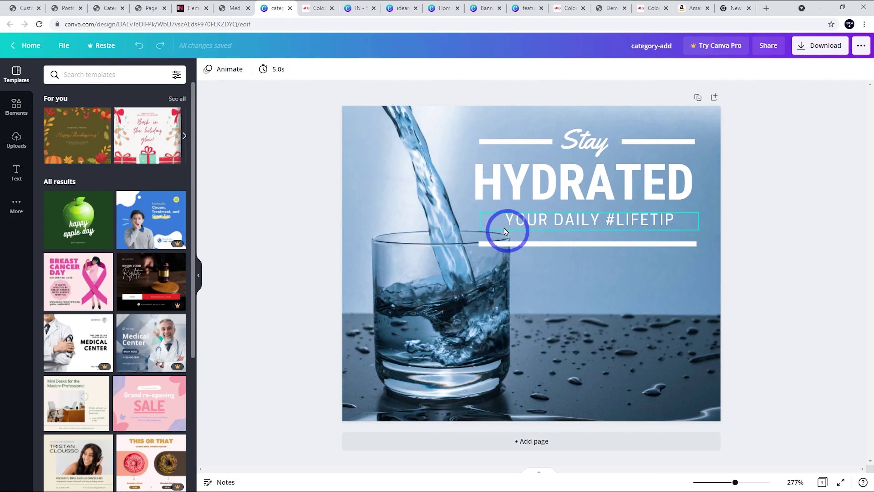
pyautogui.click(189, 8)
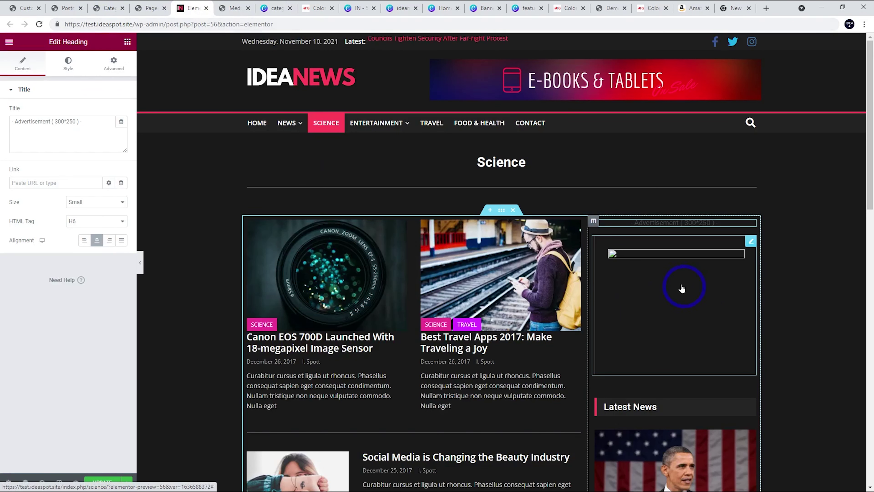
# Open the sidebar's 300x250 advertisement widget for editing and copy the file URL of the category-add image from the Media Library.
pyautogui.click(722, 259)
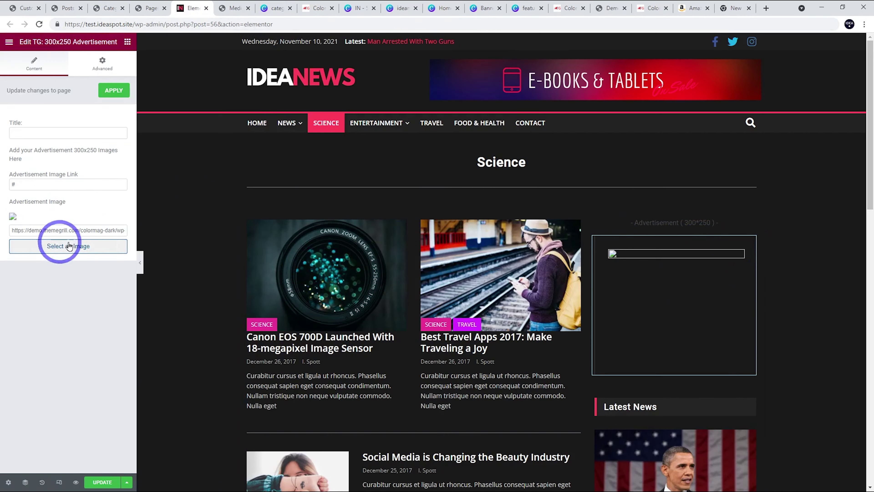
pyautogui.click(234, 8)
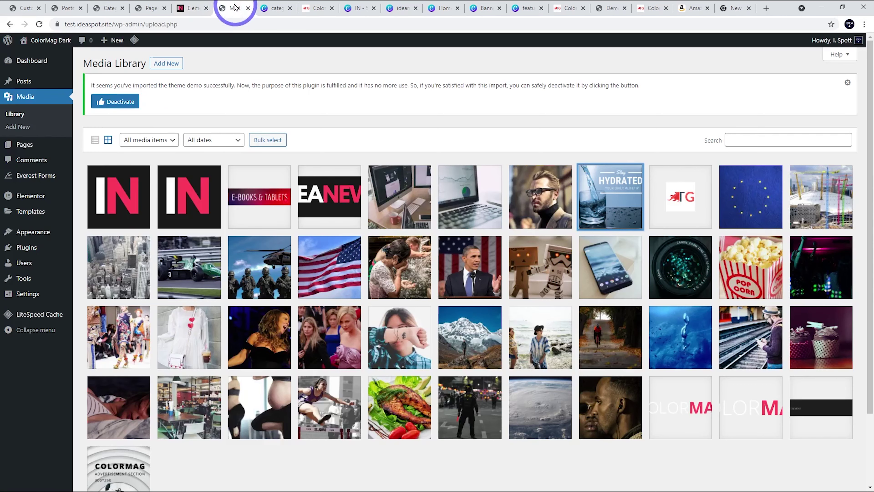
pyautogui.click(613, 216)
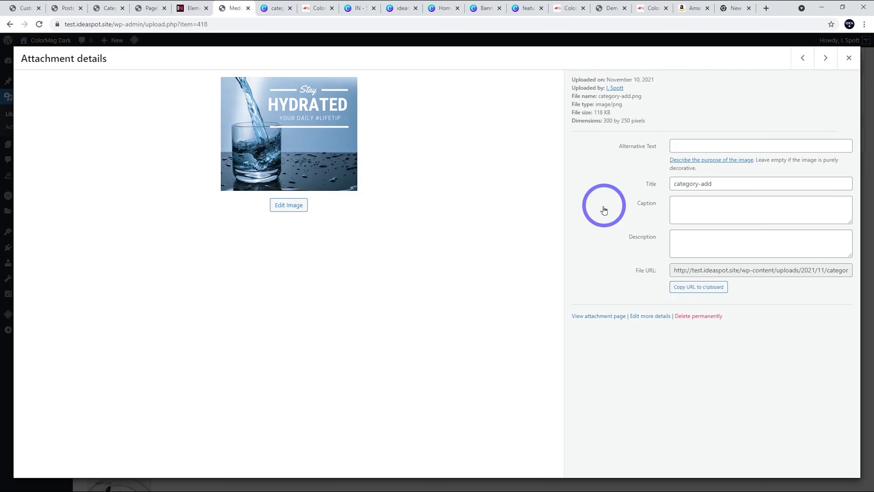
pyautogui.click(699, 290)
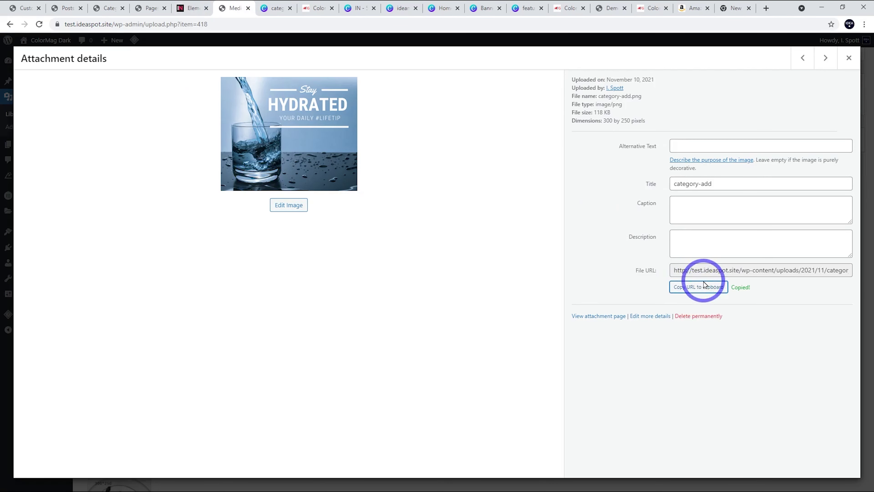
# Set the sidebar advertisement's image to the copied URL and delete the "- Advertisement ( 300*250 ) -" heading above it.
pyautogui.click(193, 8)
pyautogui.tripleClick(79, 230)
pyautogui.hotkey('ctrl', 'v')
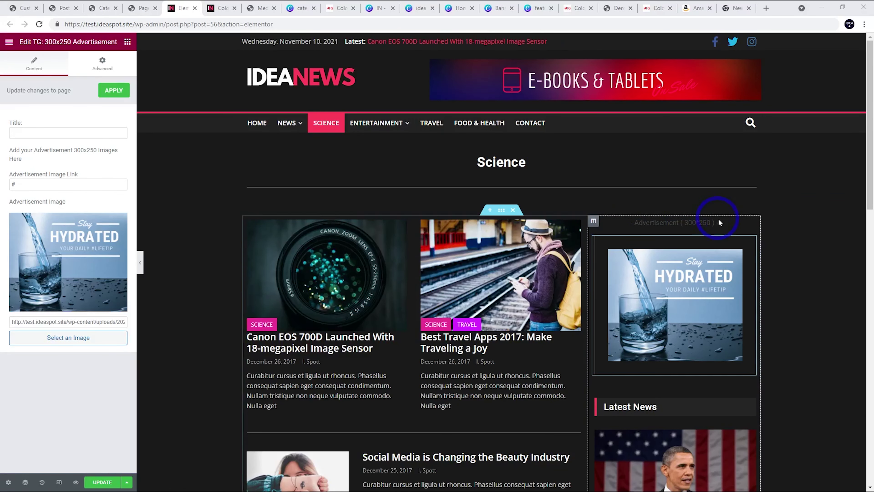
pyautogui.rightClick(752, 226)
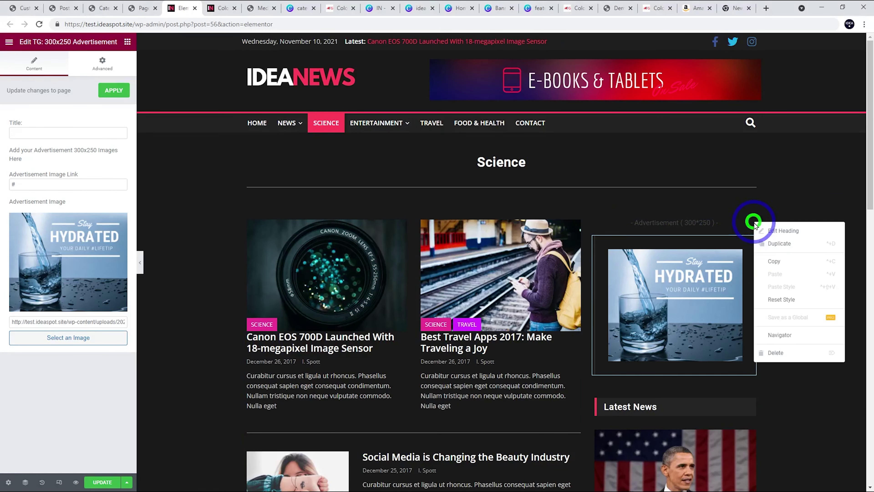
pyautogui.click(774, 358)
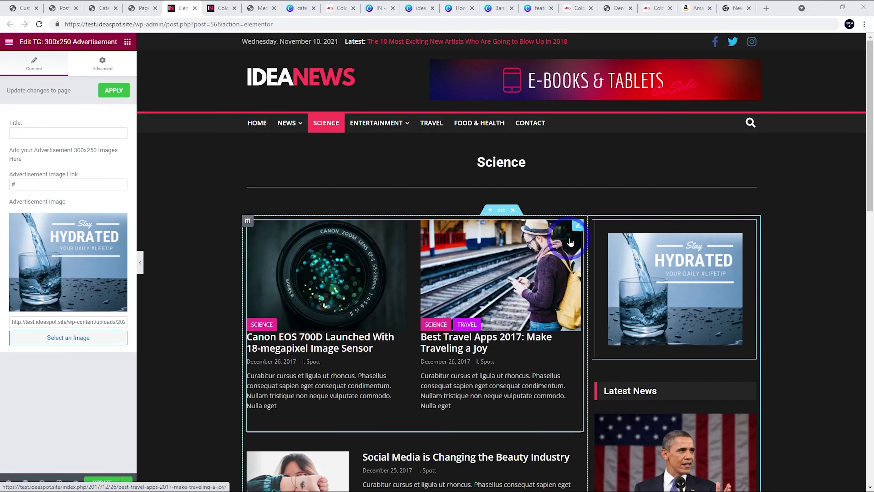
# Collapse the Basic, Pro and other general widget categories in Elementor to view the available ColorMag widget blocks.
pyautogui.click(578, 227)
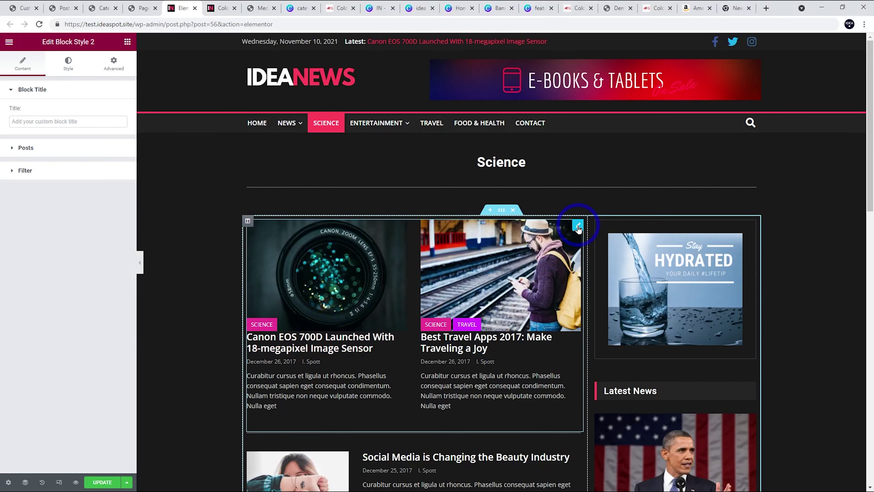
pyautogui.click(127, 42)
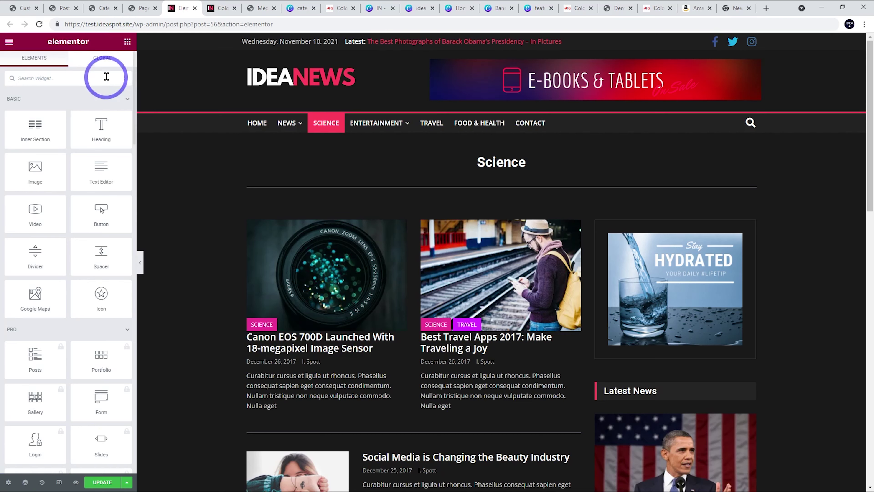
pyautogui.click(107, 99)
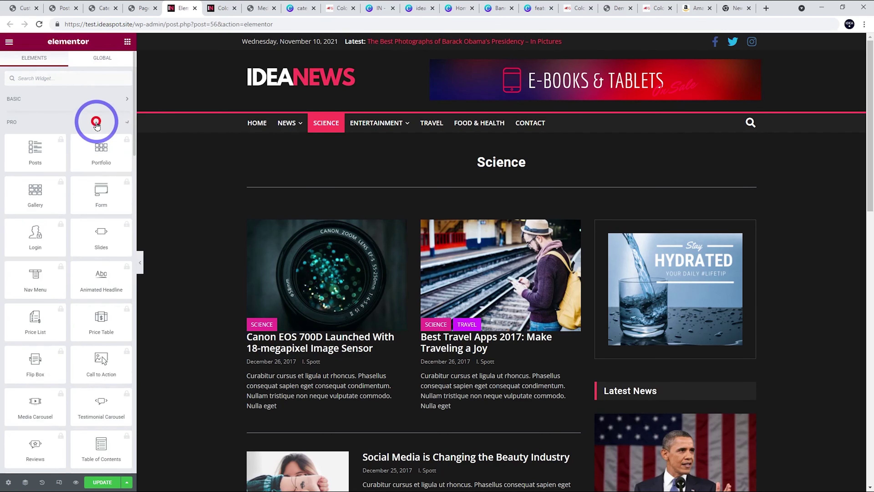
pyautogui.click(96, 122)
pyautogui.click(88, 145)
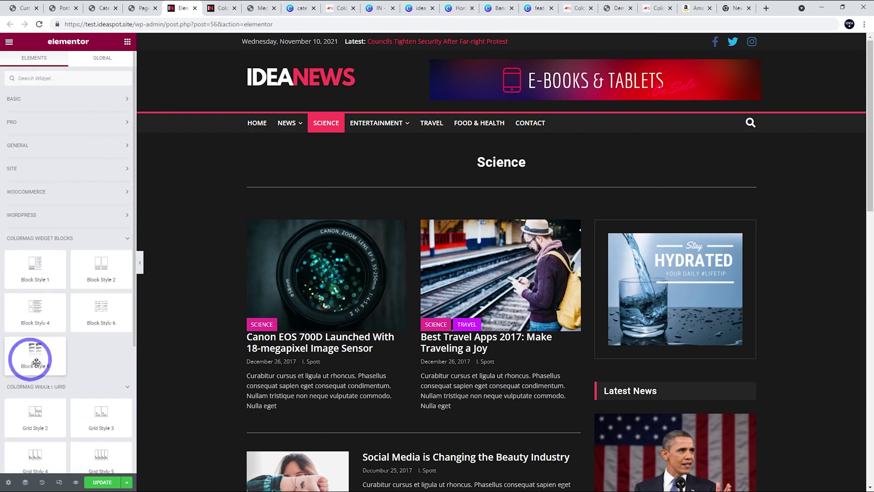
pyautogui.moveTo(47, 321); pyautogui.dragTo(460, 303)
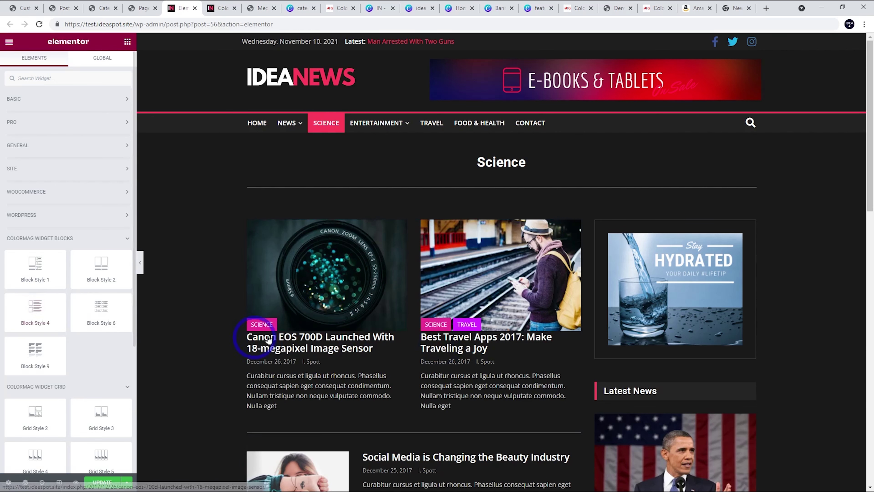
# Examine the filter settings of the Science page's upper two-post block, including its post source and category options.
pyautogui.click(578, 226)
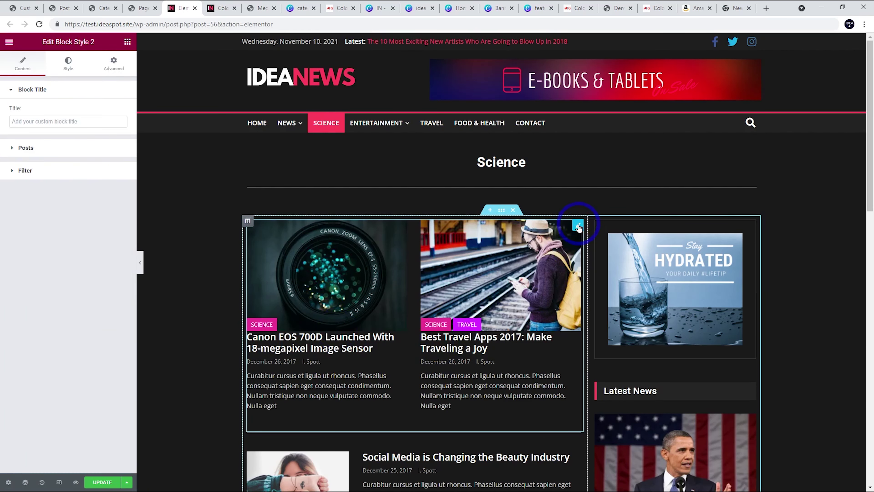
pyautogui.click(65, 88)
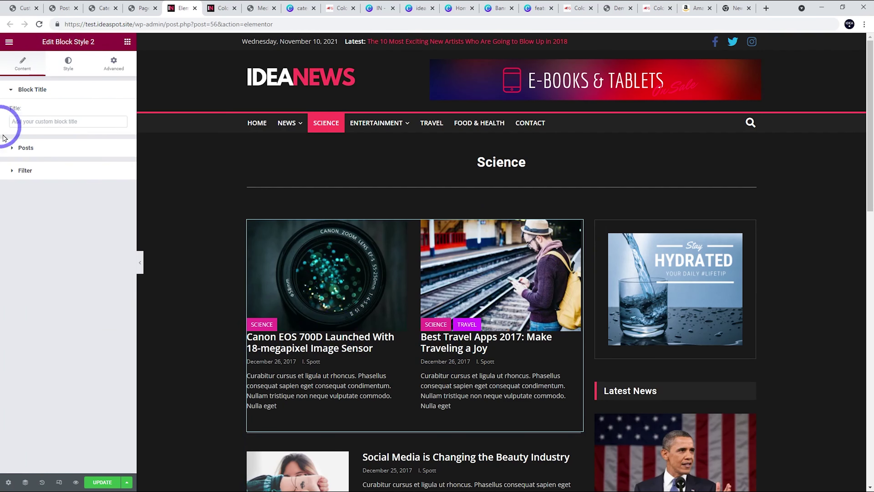
pyautogui.click(24, 170)
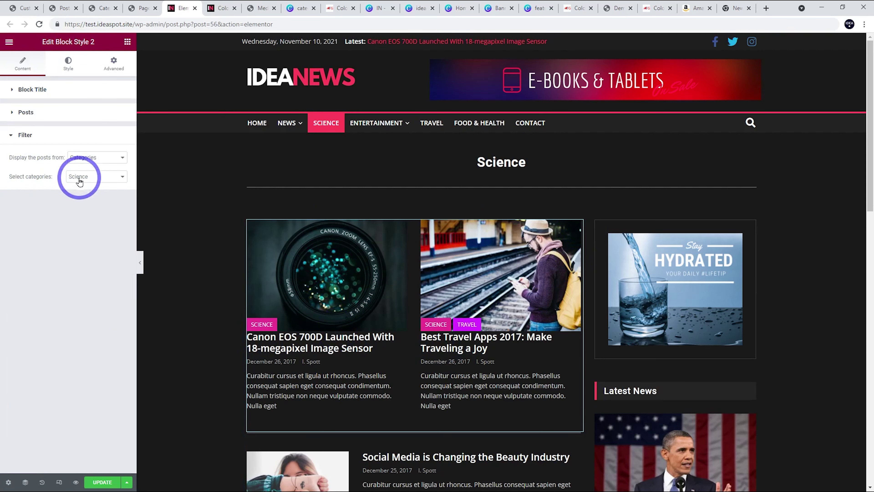
pyautogui.click(91, 182)
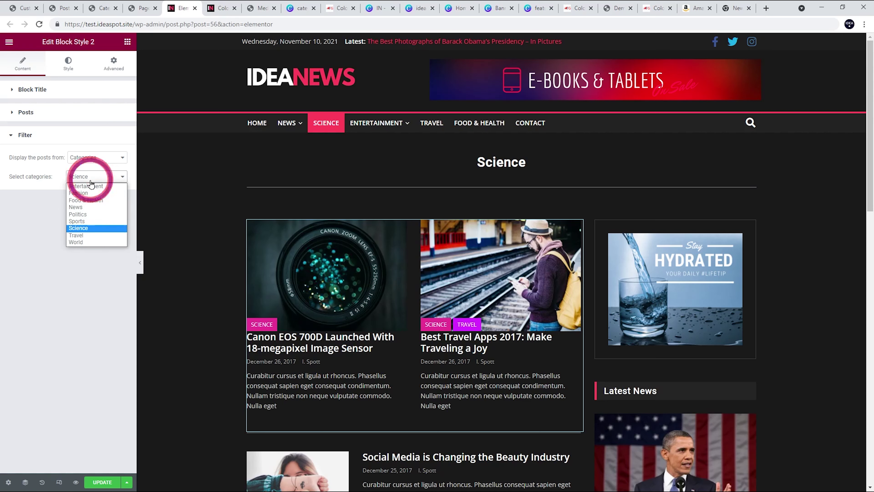
pyautogui.click(39, 173)
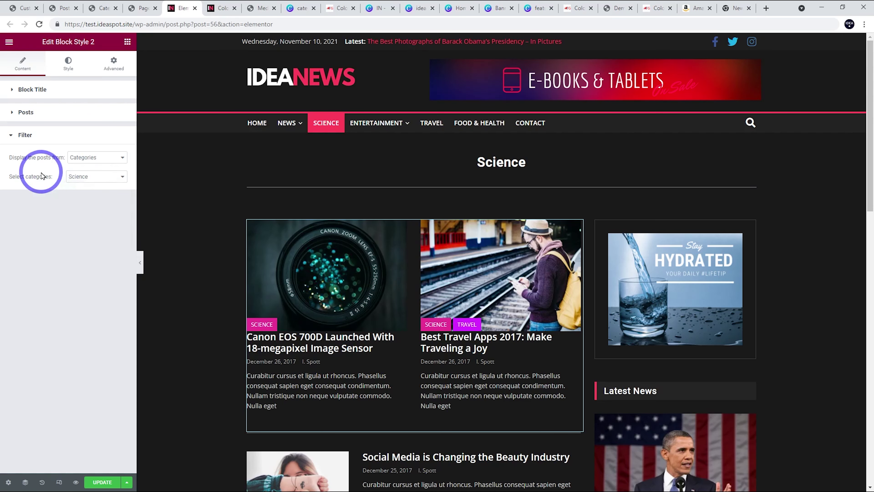
pyautogui.click(91, 158)
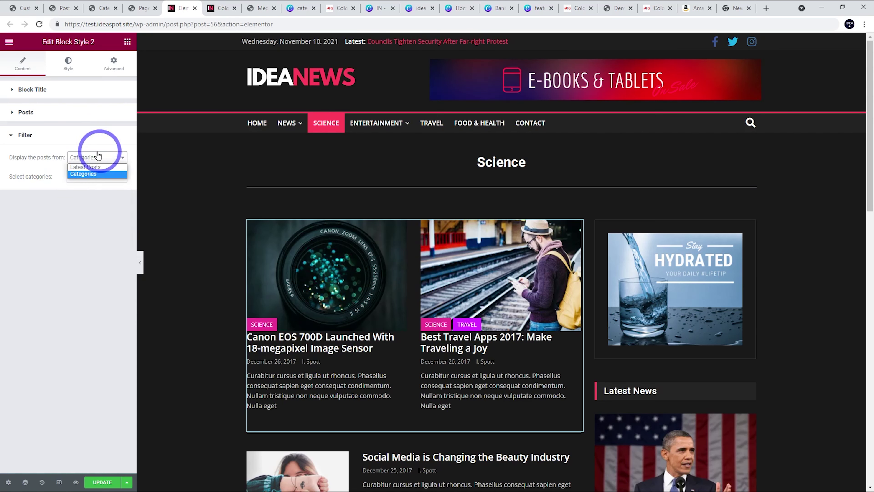
pyautogui.click(58, 158)
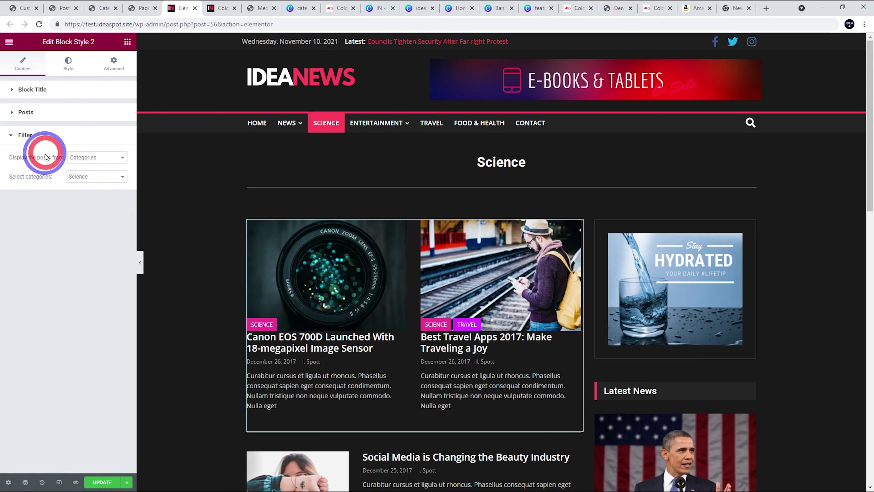
# Examine the filter and post-count settings of the featured post block under the sidebar's Latest News heading.
pyautogui.scroll(-5, 653, 276)
pyautogui.click(663, 290)
pyautogui.click(752, 237)
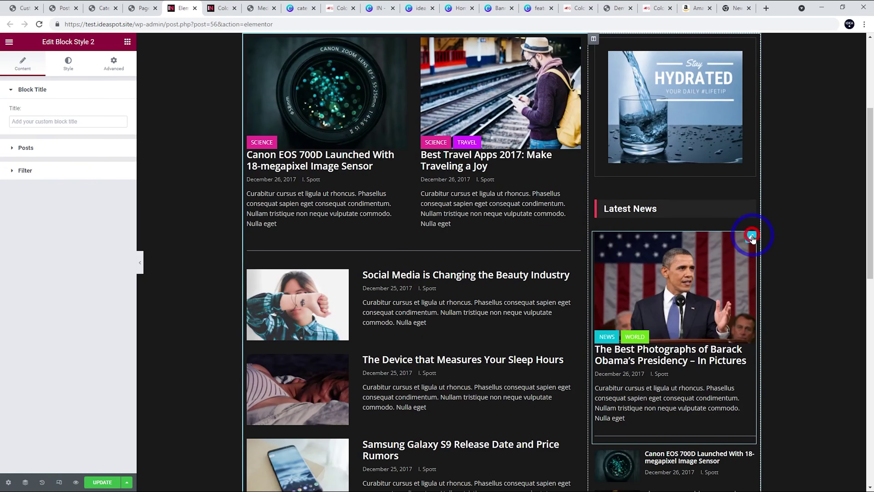
pyautogui.click(32, 149)
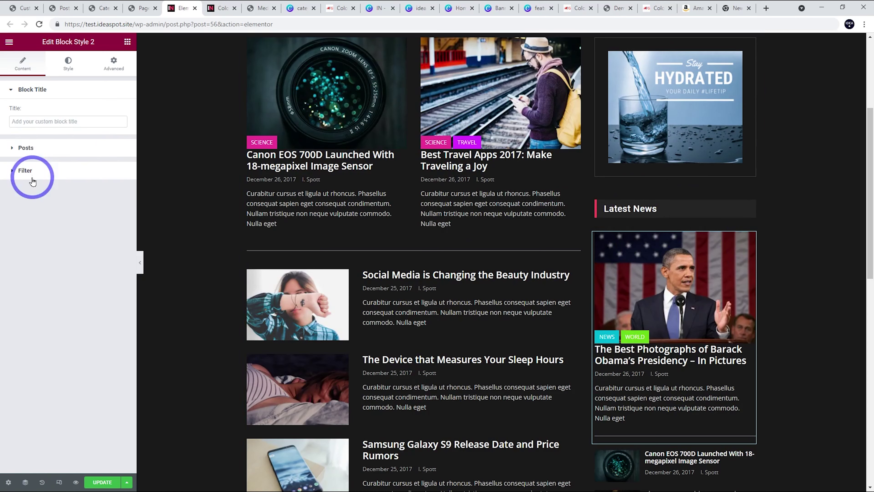
pyautogui.click(26, 170)
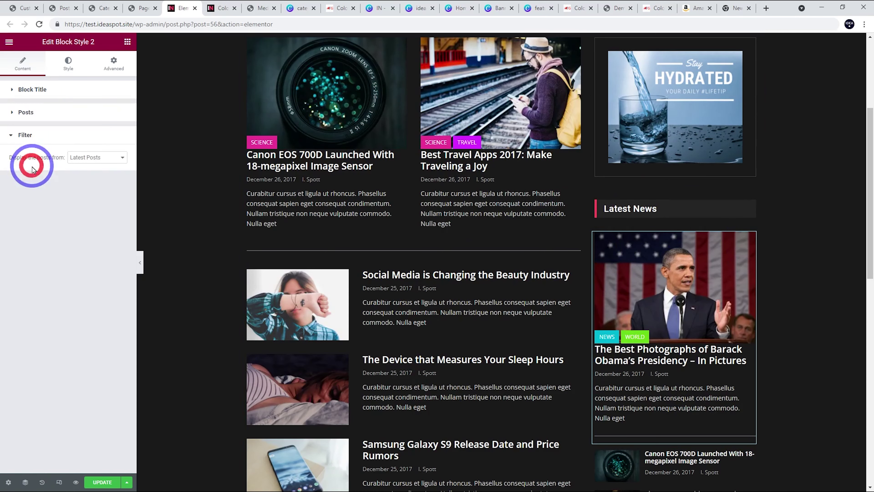
pyautogui.click(59, 117)
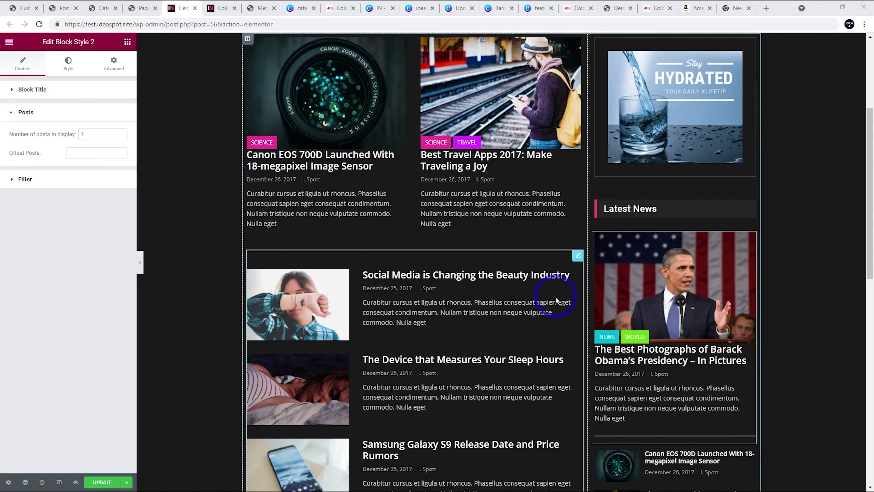
# Examine the category filter, number of posts and offset settings of the post list below the two-post block.
pyautogui.click(576, 259)
pyautogui.click(99, 105)
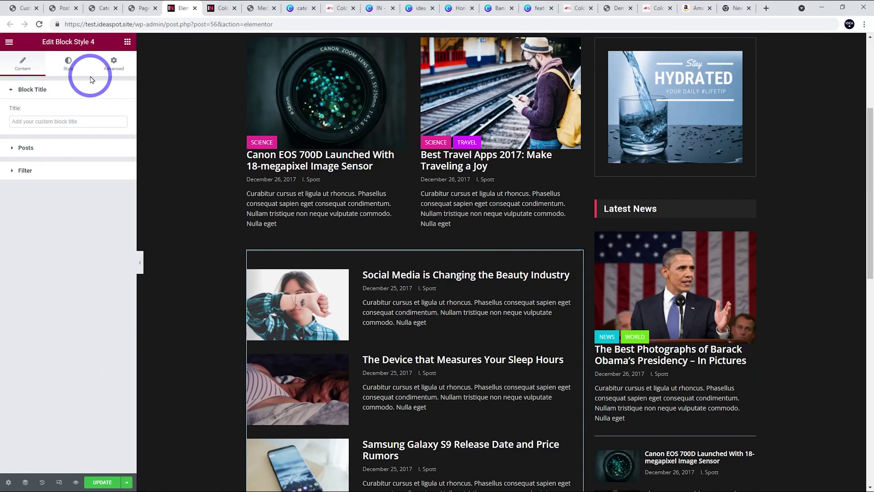
pyautogui.click(22, 171)
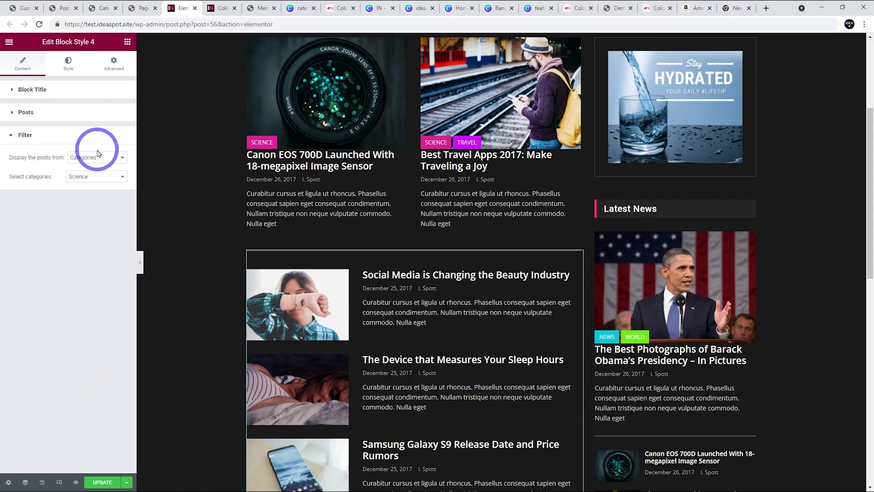
pyautogui.click(42, 113)
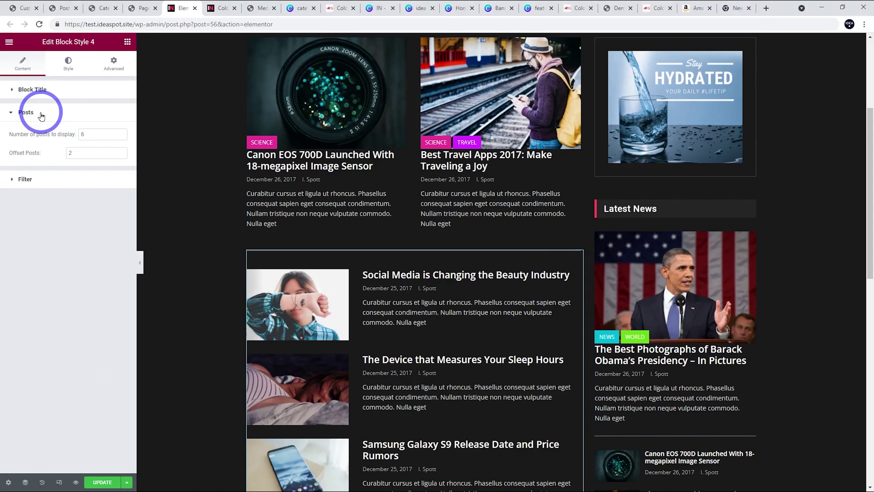
pyautogui.scroll(-5, 349, 240)
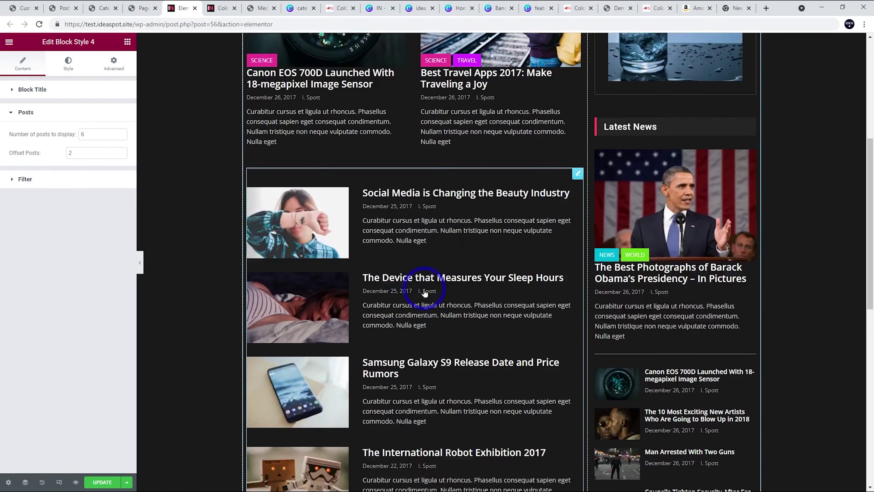
pyautogui.scroll(2, 344, 178)
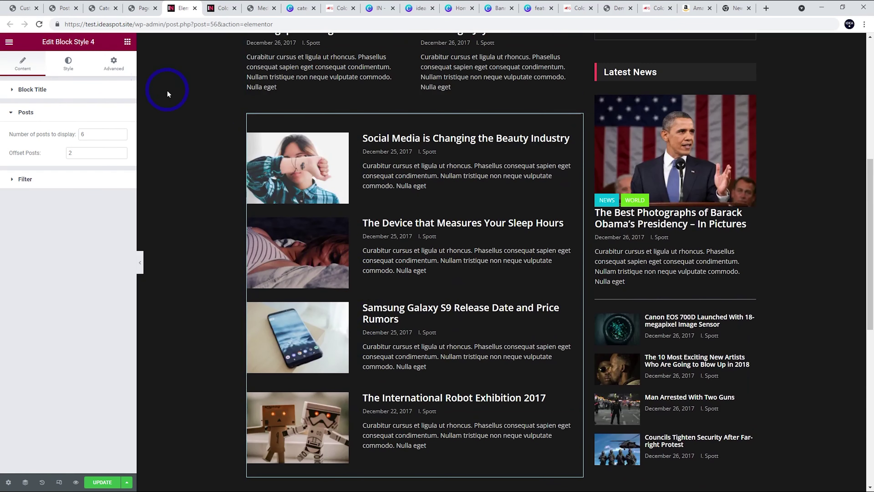
pyautogui.click(70, 154)
pyautogui.write('2')
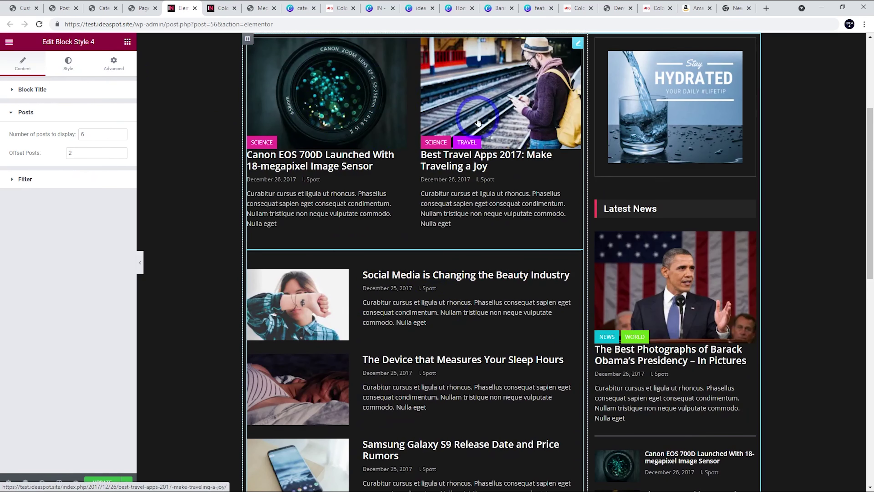
# Compare the two-post block's post count and offset settings with the list below it, and return to the widget library.
pyautogui.scroll(-3, 336, 260)
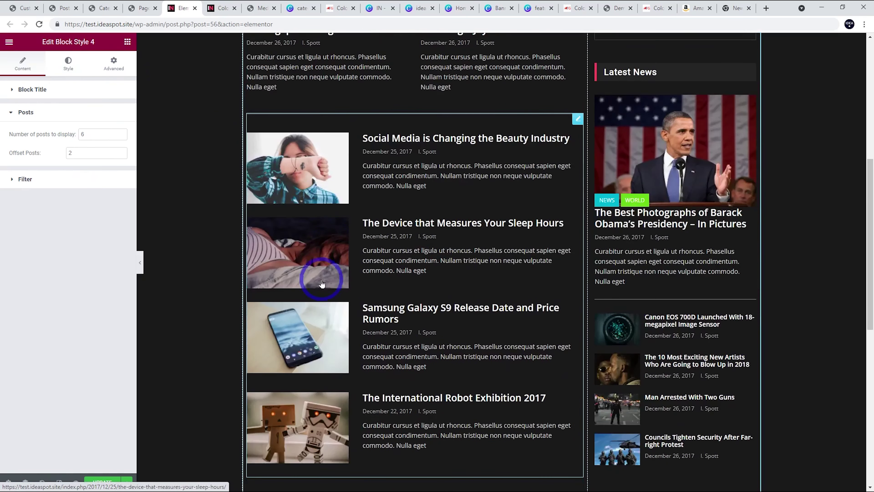
pyautogui.scroll(4, 400, 260)
pyautogui.click(578, 89)
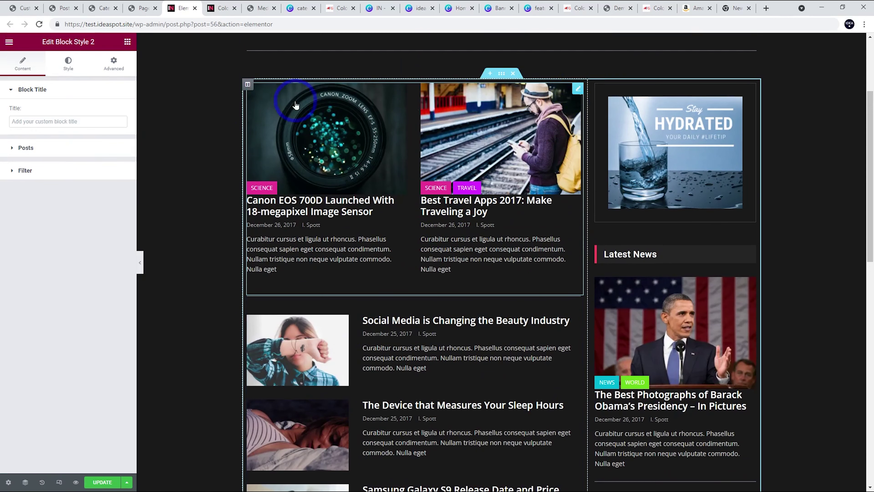
pyautogui.click(61, 153)
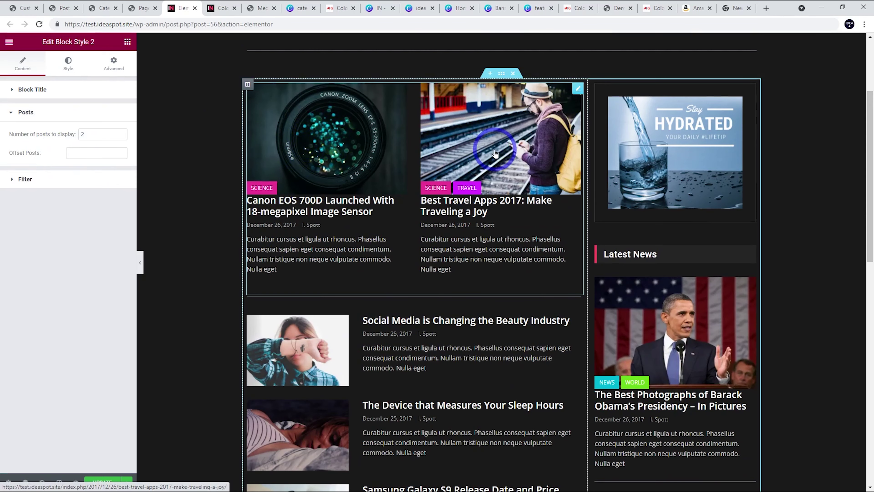
pyautogui.scroll(-5, 495, 153)
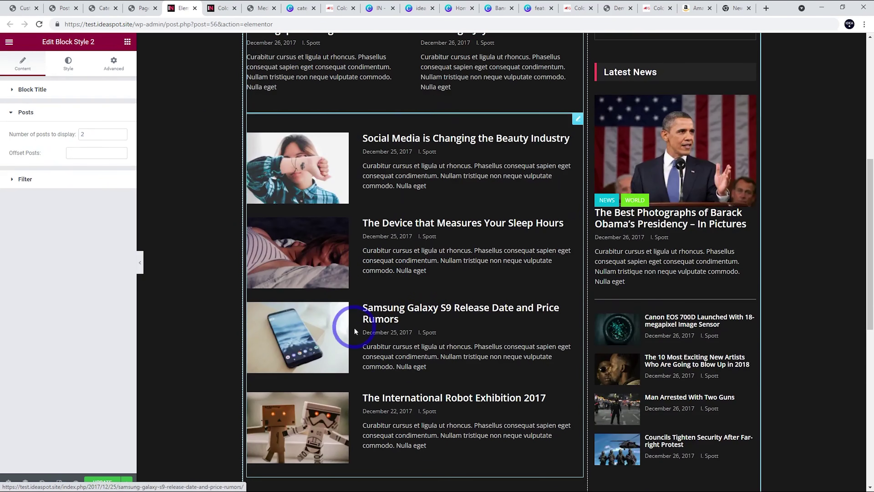
pyautogui.scroll(8, 316, 428)
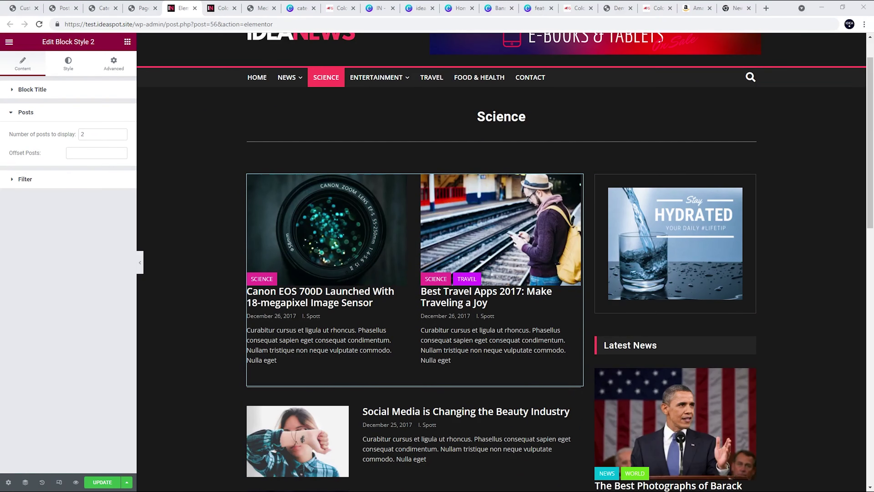
pyautogui.click(127, 42)
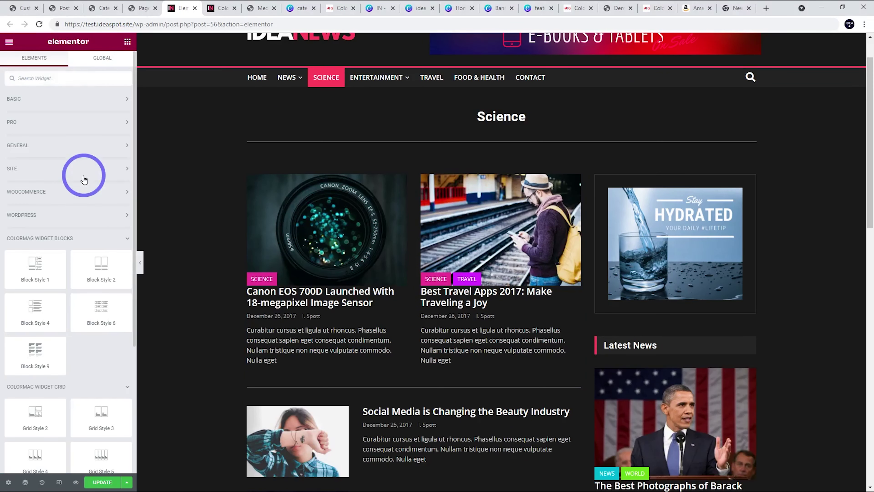
# Add a ColorMag Block Style 2 post block directly beneath the Science page heading.
pyautogui.scroll(-3, 85, 179)
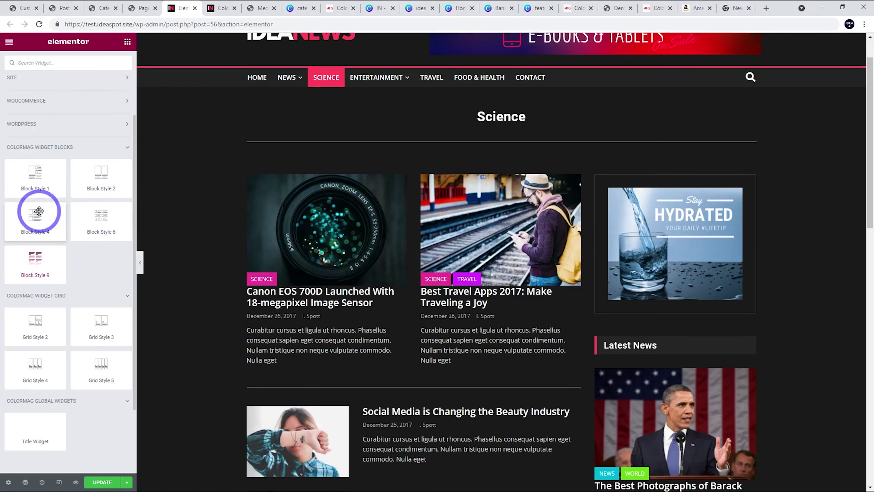
pyautogui.moveTo(35, 251); pyautogui.dragTo(62, 215)
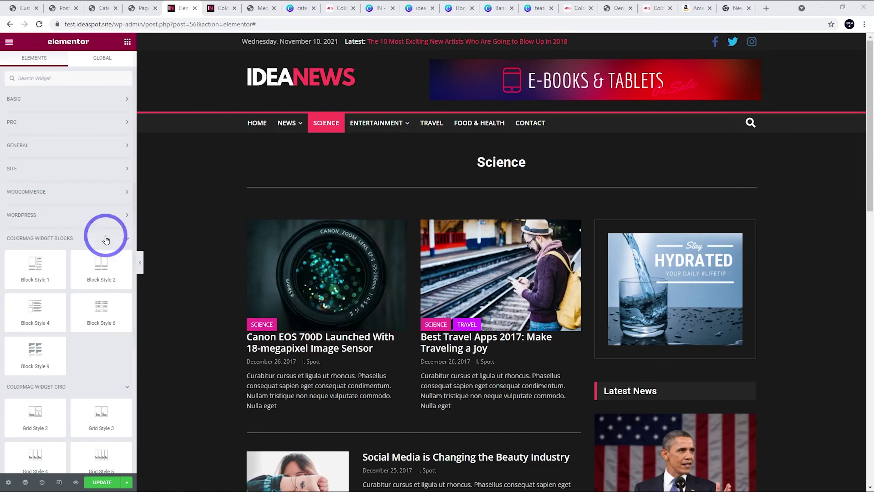
pyautogui.moveTo(100, 275); pyautogui.dragTo(490, 183)
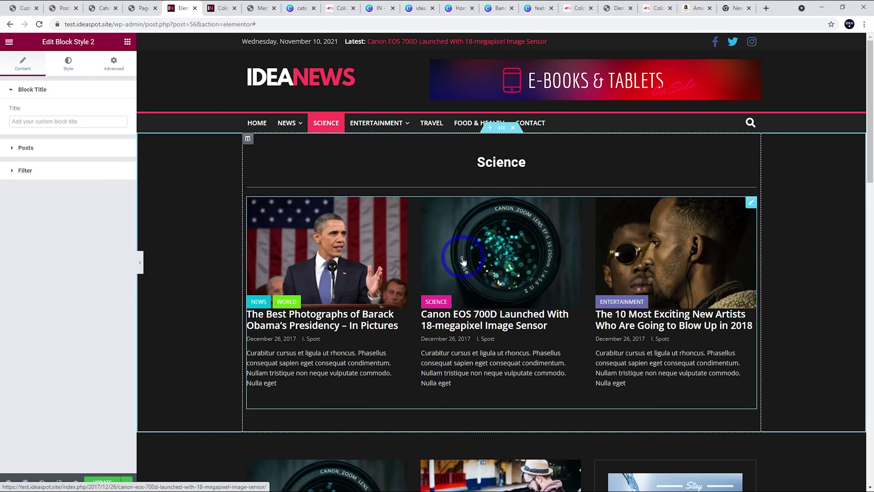
# Filter the new Block Style 2 block by category so it displays Sports posts.
pyautogui.click(41, 146)
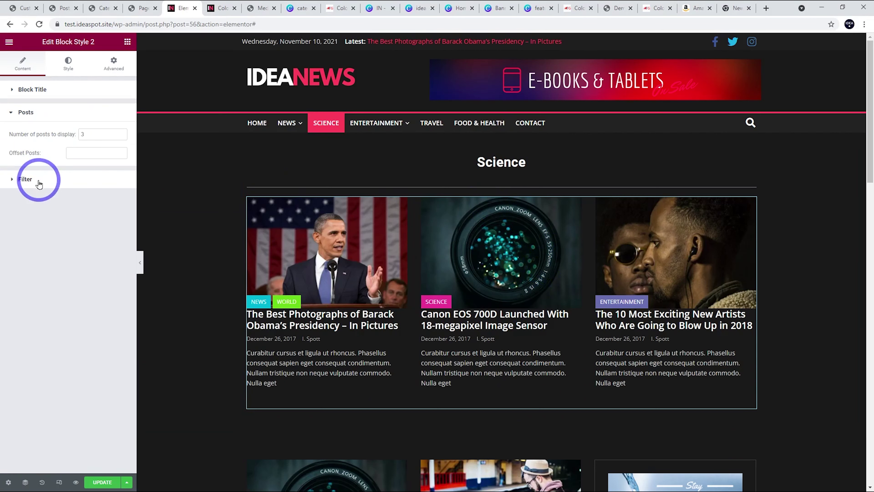
pyautogui.click(39, 184)
pyautogui.click(93, 158)
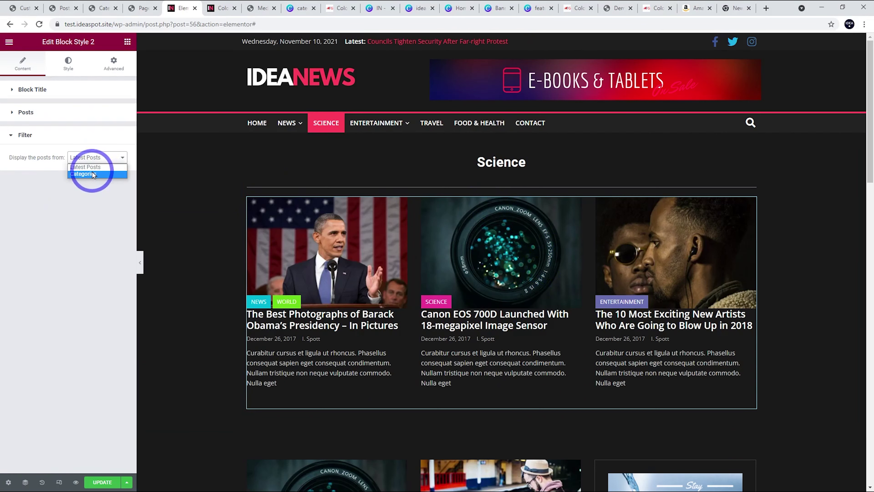
pyautogui.click(90, 175)
pyautogui.click(82, 176)
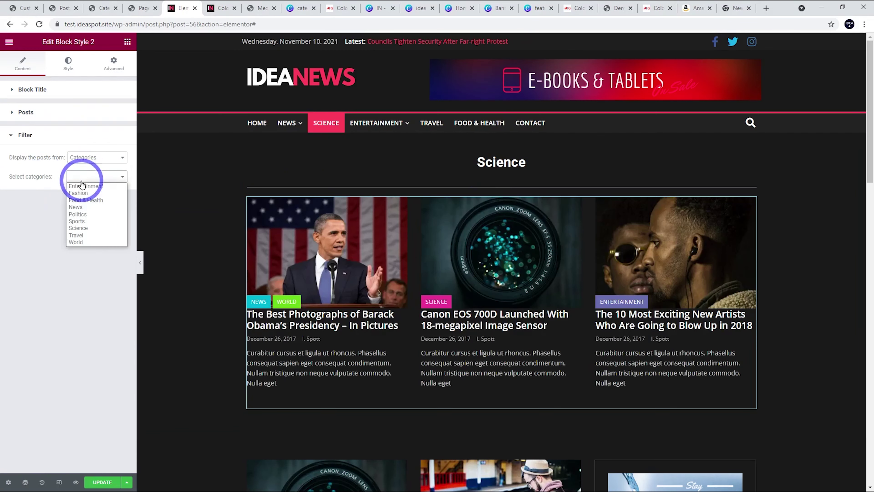
pyautogui.click(83, 222)
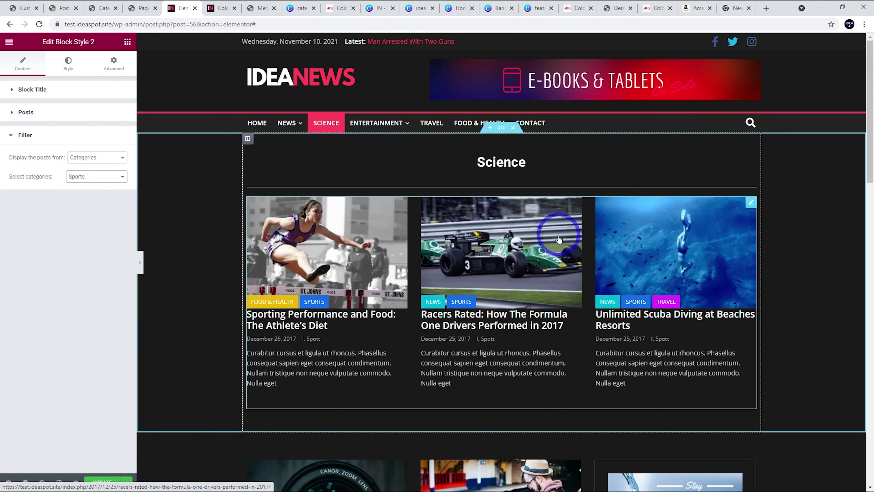
# Delete the three-post Sports block beneath the Science page heading.
pyautogui.rightClick(749, 204)
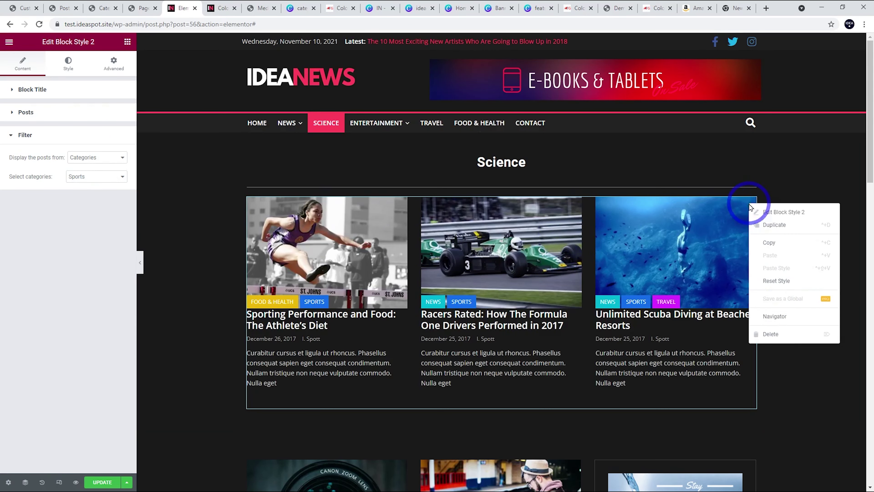
pyautogui.click(773, 334)
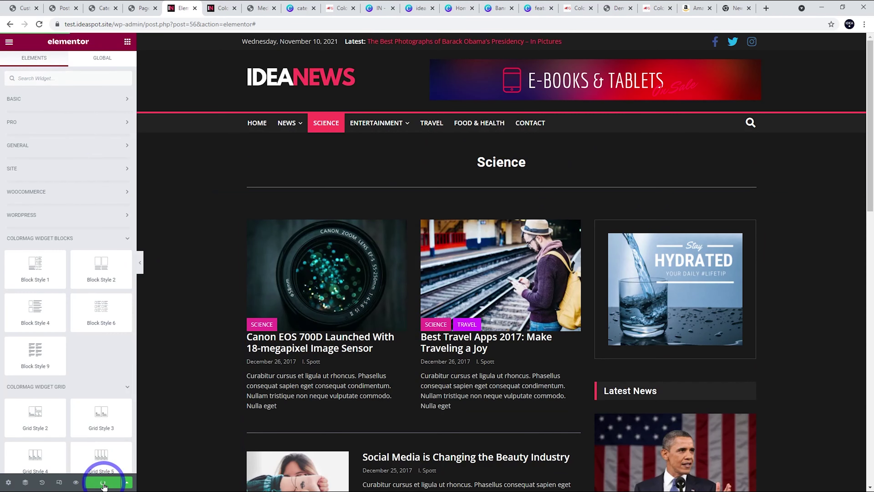
# Switch to the site's home page and open it for editing with Elementor.
pyautogui.hotkey('ctrl', 'Tab')
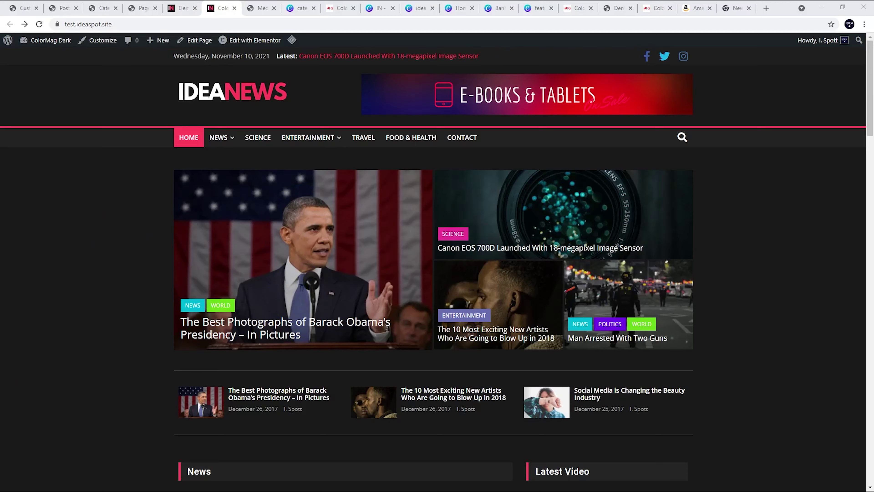
pyautogui.hotkey('ctrl', 'Tab')
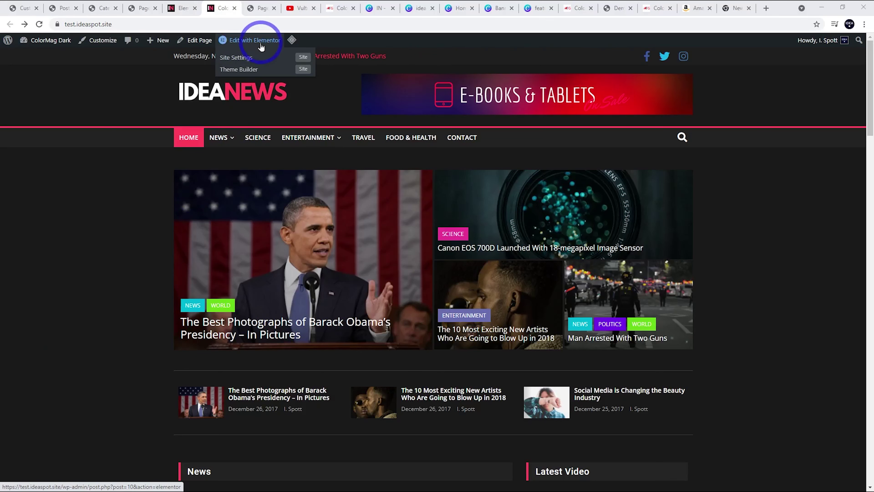
pyautogui.click(253, 41)
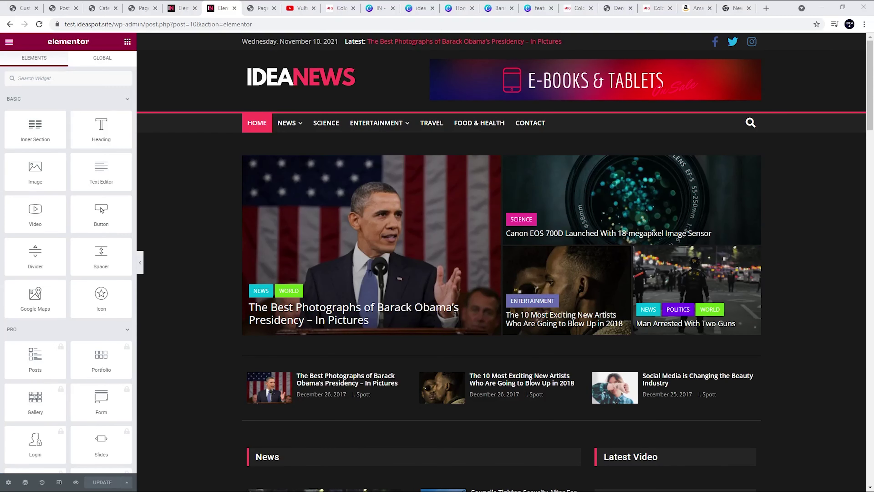
# Examine the home page's News, Technology, Entertainment, Fashion, Travel and Food & Health sections and their sidebar blocks.
pyautogui.scroll(-10, 484, 234)
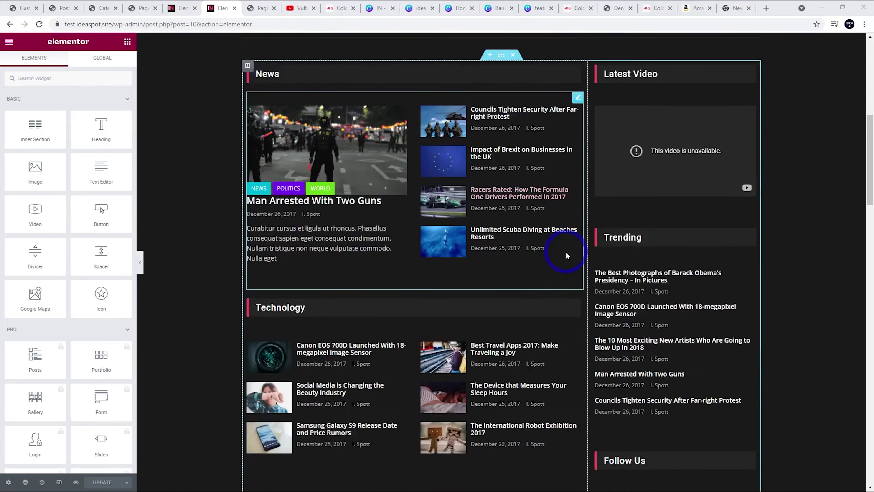
pyautogui.scroll(-15, 567, 256)
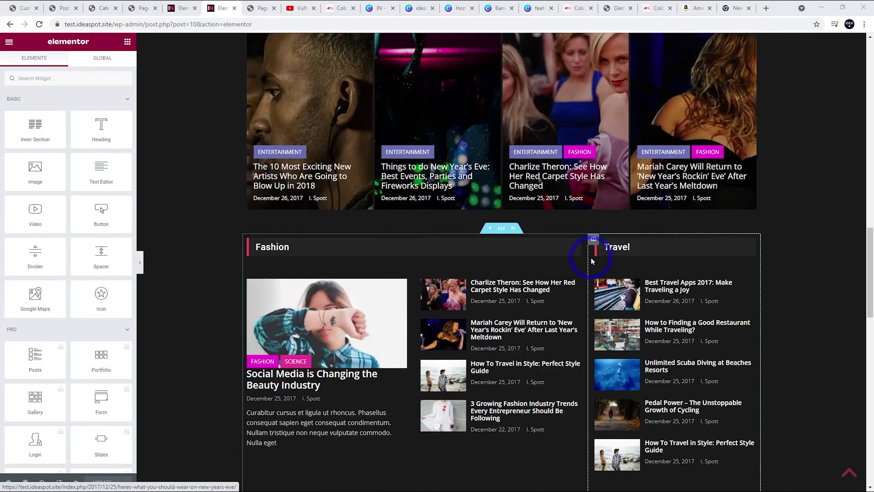
pyautogui.scroll(5, 224, 250)
pyautogui.scroll(-10, 331, 254)
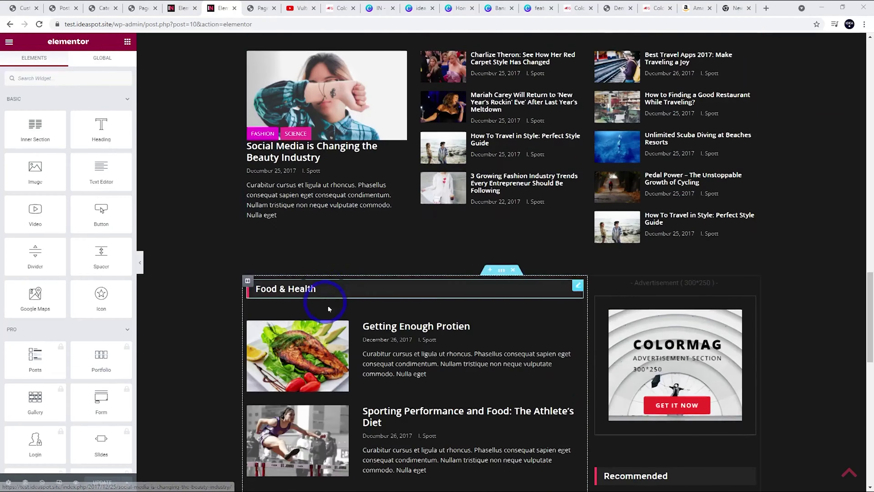
pyautogui.scroll(-5, 329, 309)
pyautogui.scroll(15, 415, 270)
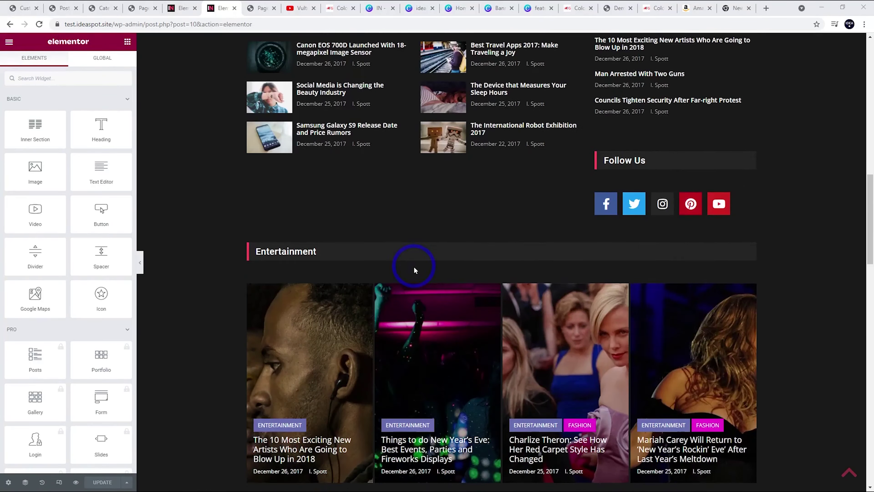
pyautogui.scroll(6, 414, 269)
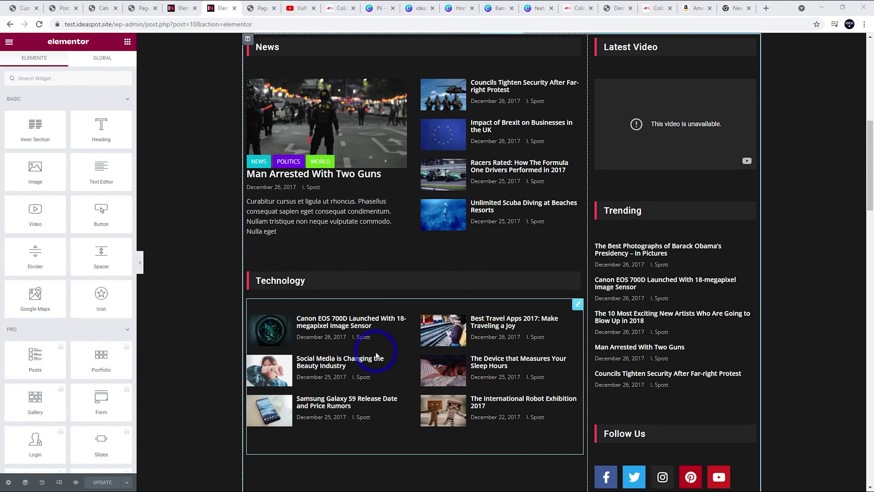
pyautogui.scroll(4, 438, 389)
pyautogui.scroll(-4, 379, 372)
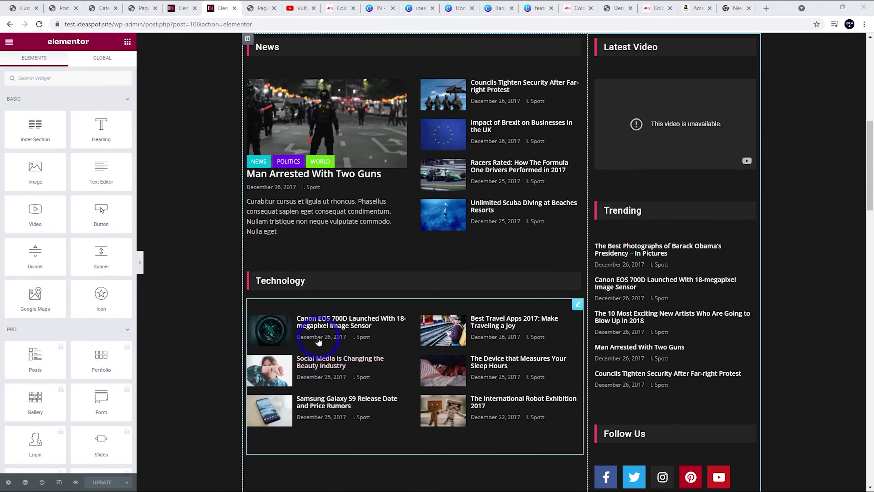
pyautogui.scroll(-4, 318, 341)
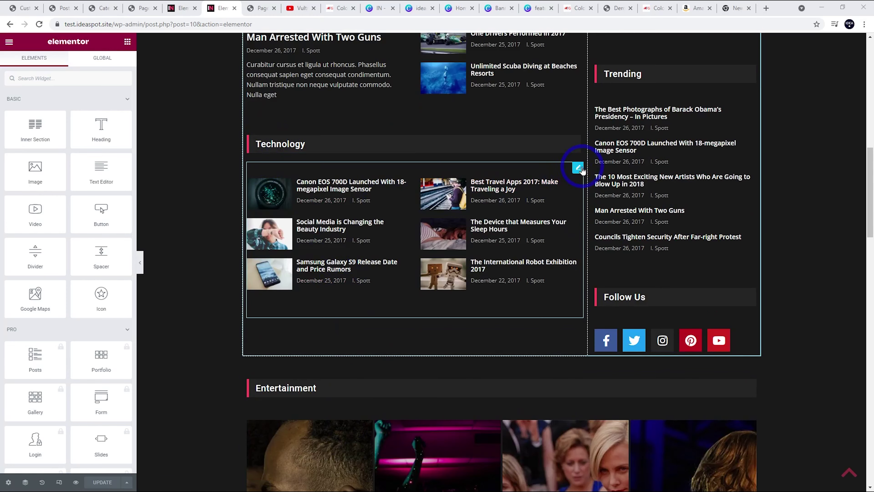
# Examine the category filter of the post block under Technology and the title settings of the Technology heading.
pyautogui.click(578, 168)
pyautogui.click(77, 174)
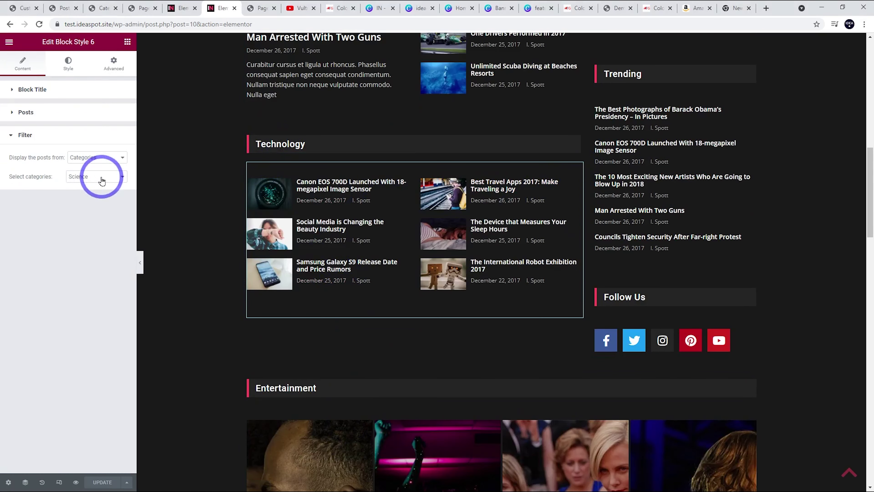
pyautogui.click(271, 140)
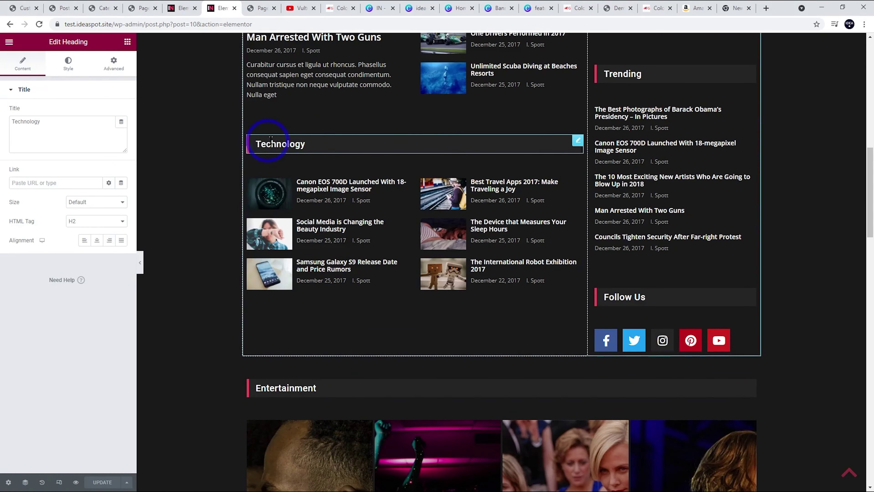
# Delete the three-post section between the home page's featured post grid and the News section.
pyautogui.scroll(3, 335, 391)
pyautogui.scroll(8, 400, 393)
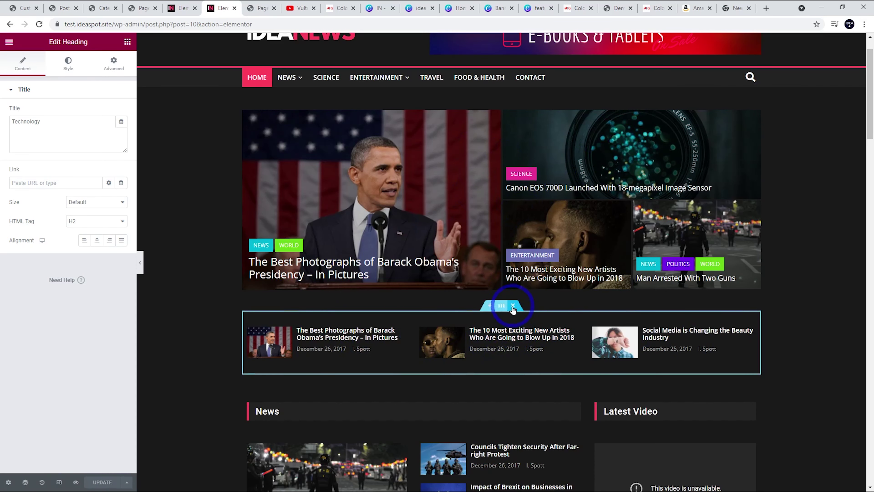
pyautogui.click(513, 306)
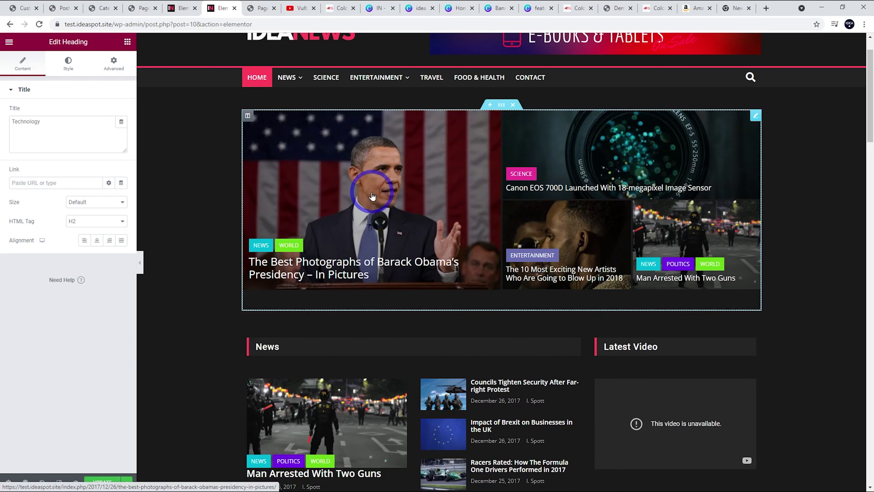
# Set the News section's top and bottom margins to 0 to close the gap below the featured grid, and update the page.
pyautogui.scroll(1, 506, 195)
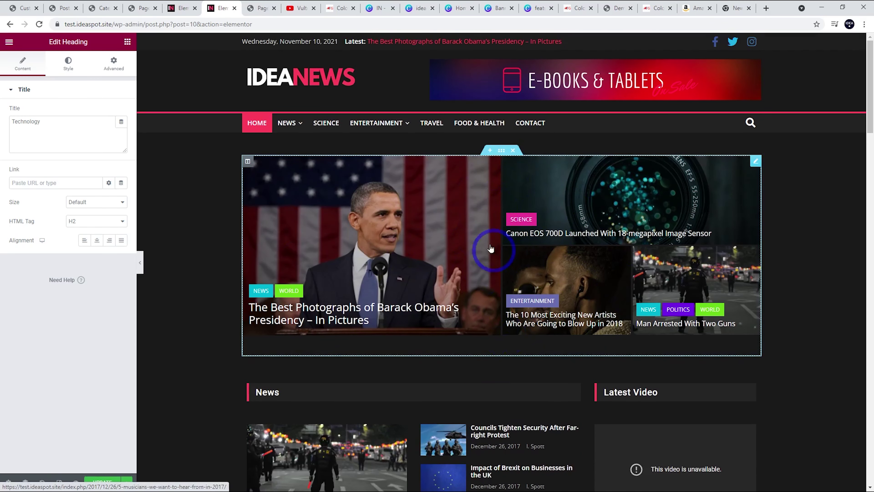
pyautogui.click(292, 248)
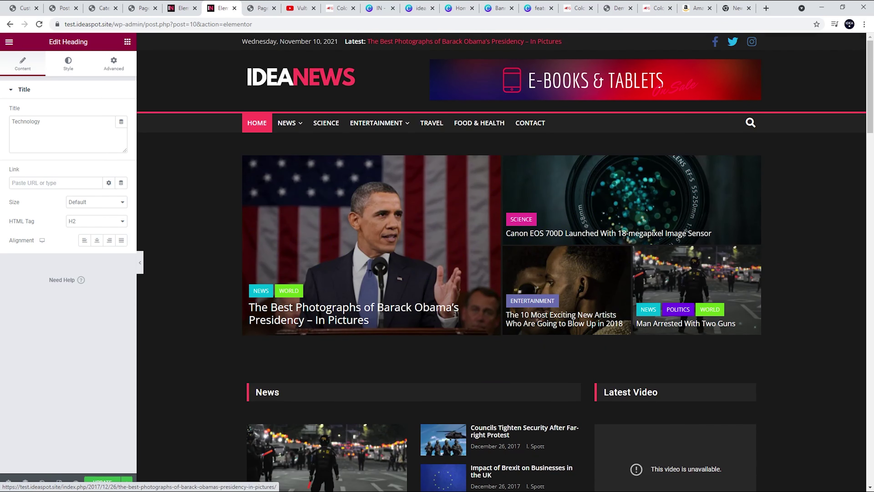
pyautogui.click(435, 356)
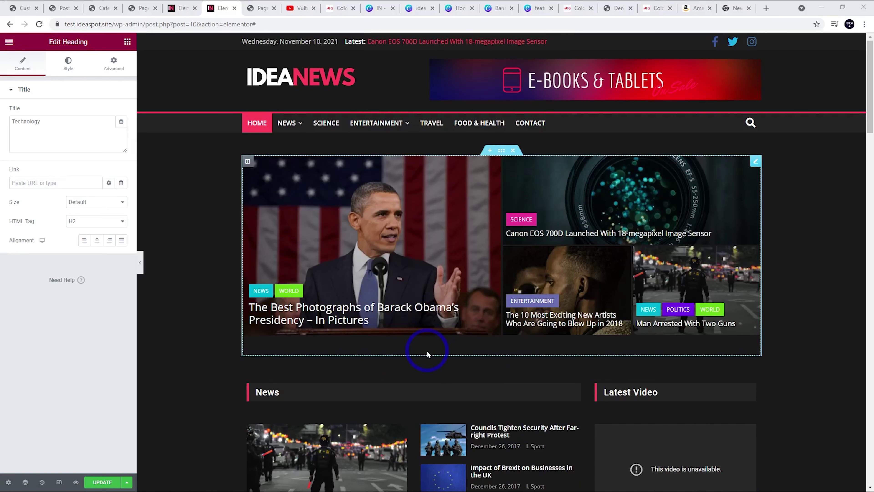
pyautogui.click(432, 358)
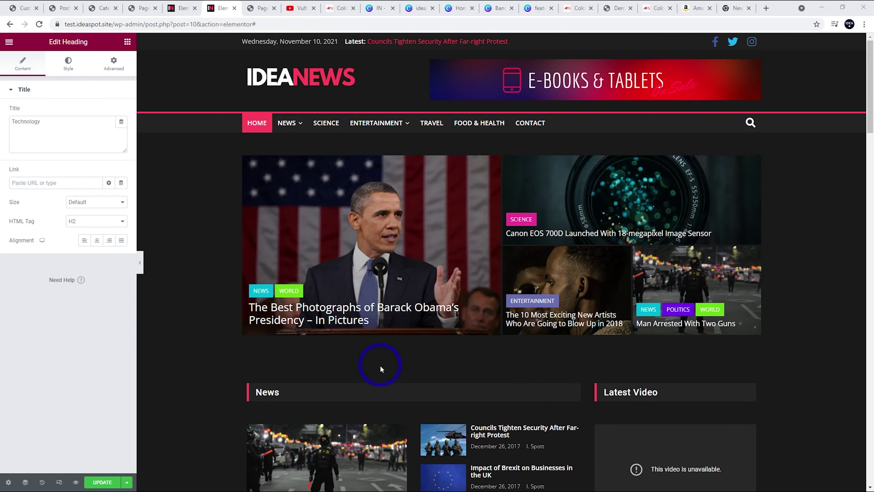
pyautogui.click(499, 151)
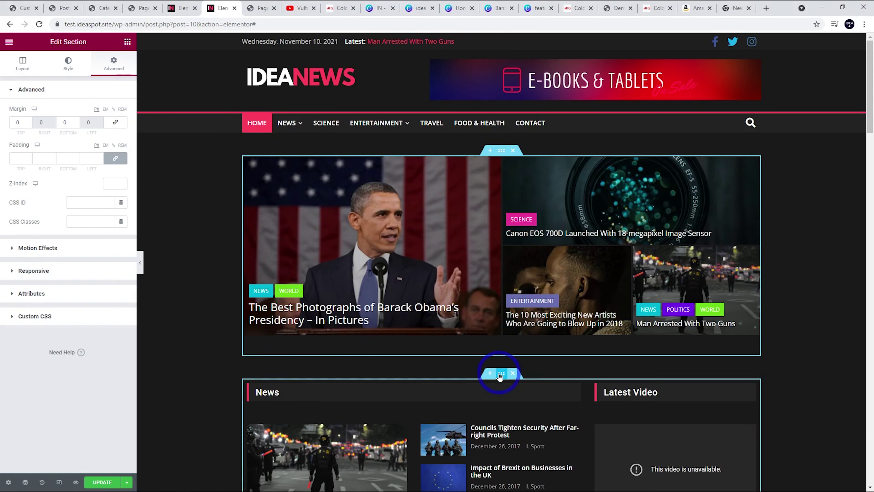
pyautogui.click(499, 373)
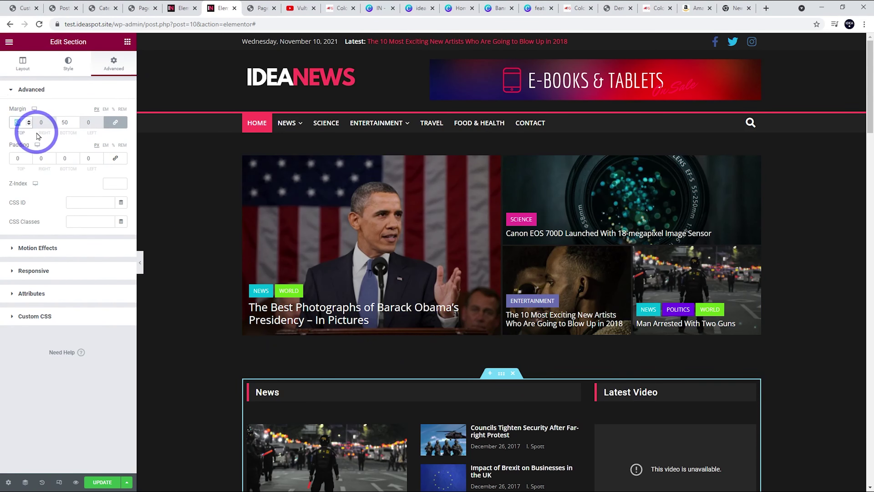
pyautogui.write('0')
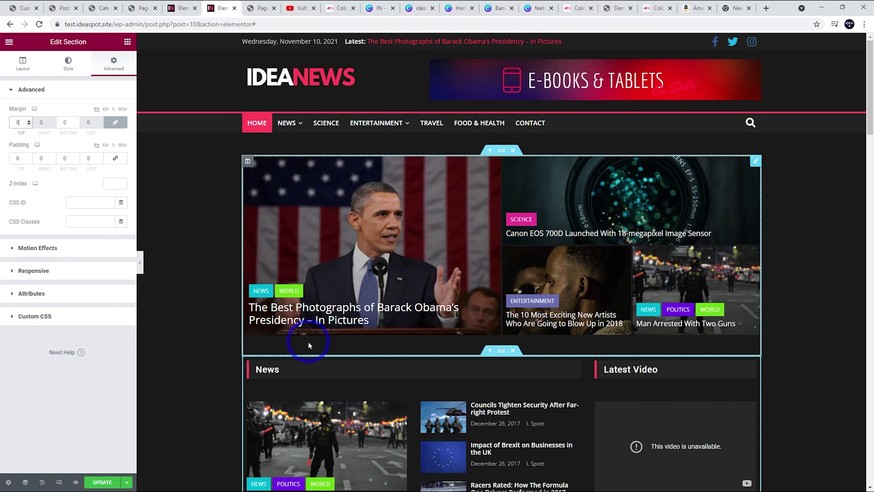
pyautogui.click(97, 483)
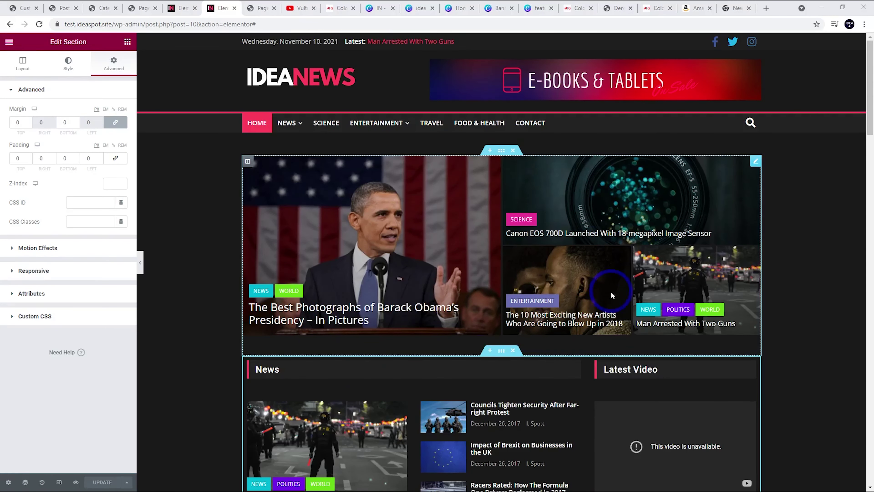
# Replace the YouTube link of the video under Latest Video with the link to the Vultr WordPress Setup video, ID 7vUI16bdW8Q.
pyautogui.click(550, 307)
pyautogui.scroll(-3, 550, 310)
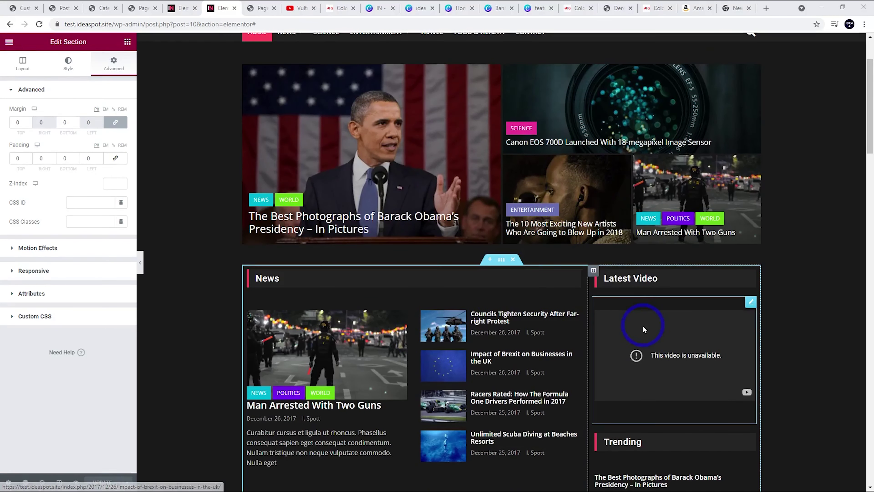
pyautogui.click(751, 303)
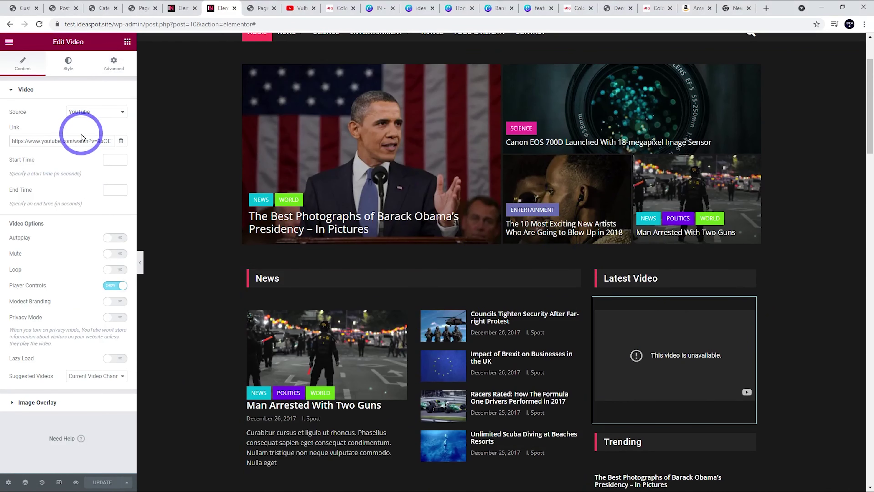
pyautogui.click(88, 141)
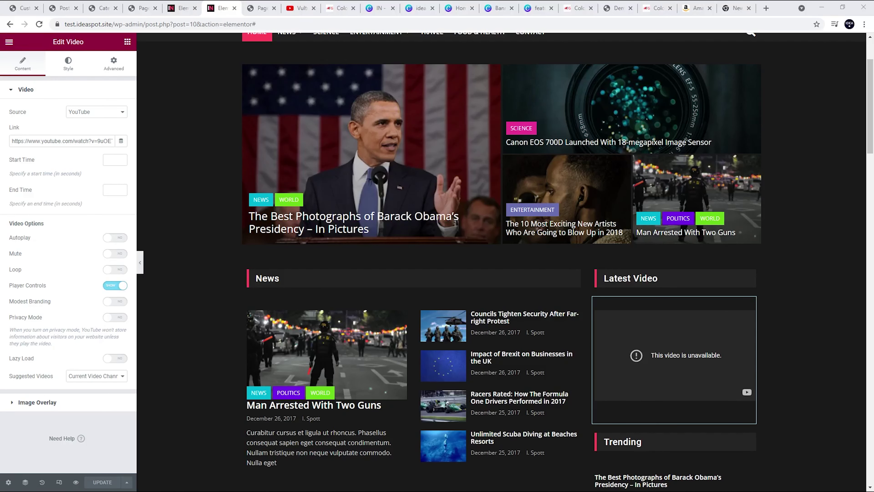
pyautogui.tripleClick(82, 138)
pyautogui.write('https://youtu.be/7vUI16bdW8Q')
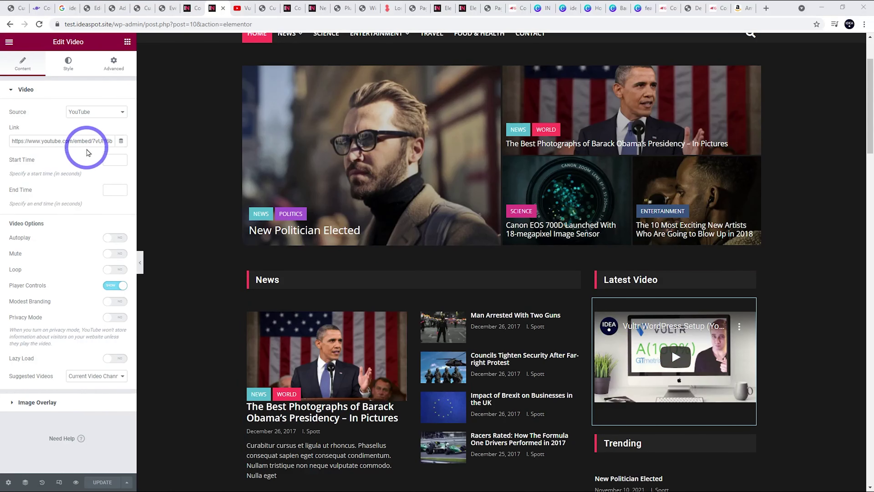
pyautogui.click(242, 8)
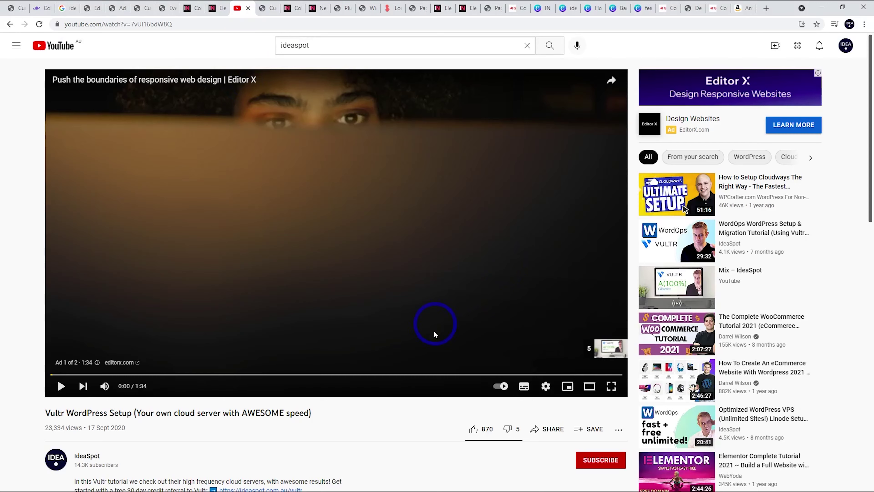
pyautogui.click(542, 438)
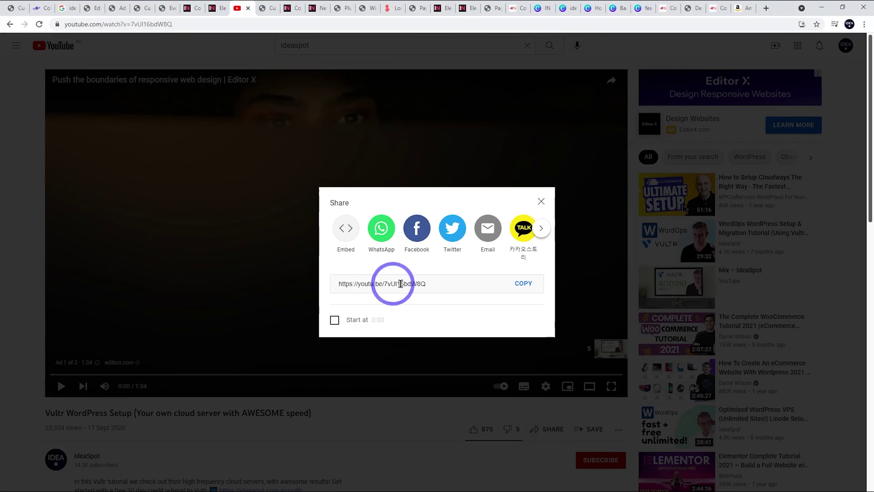
pyautogui.click(345, 230)
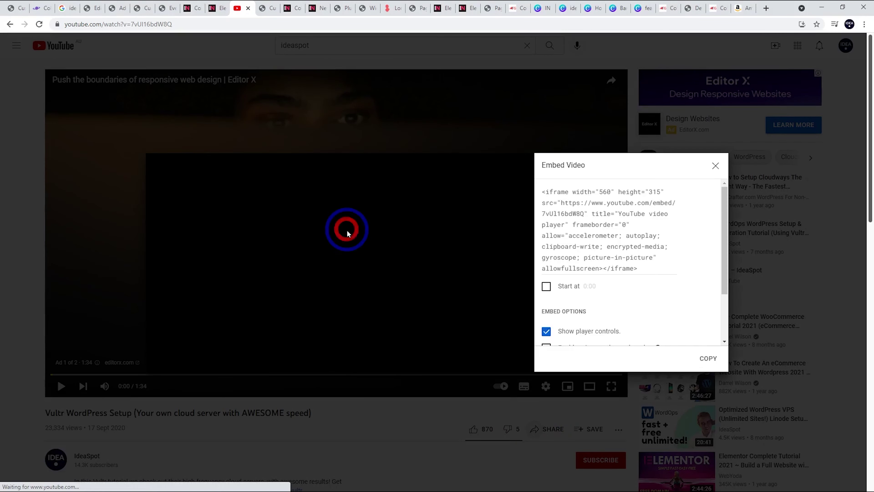
pyautogui.moveTo(561, 202); pyautogui.dragTo(584, 214)
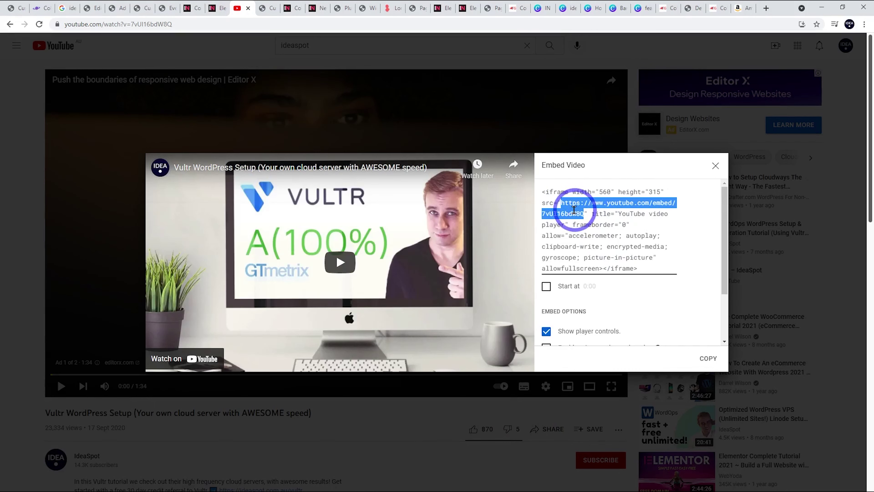
pyautogui.rightClick(571, 209)
pyautogui.click(599, 237)
# Replace the Latest Video widget's link with the copied embed URL in the home page editor, and update the page.
pyautogui.click(213, 8)
pyautogui.tripleClick(55, 141)
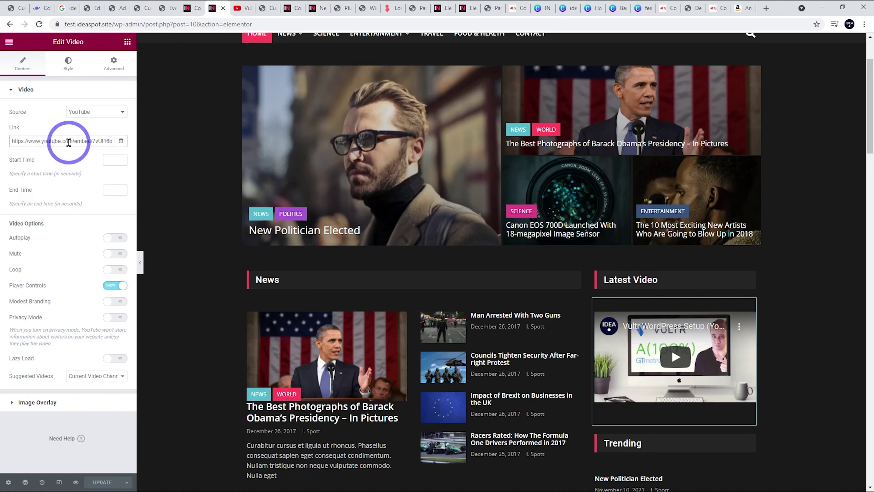
pyautogui.hotkey('ctrl', 'v')
pyautogui.click(100, 482)
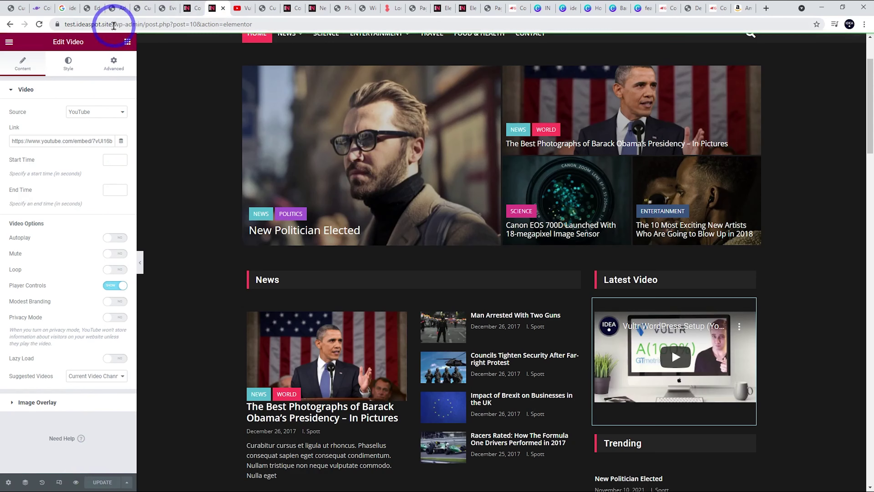
# Open test.ideaspot.site in a private browser window and check the video on the published home page.
pyautogui.moveTo(115, 25); pyautogui.dragTo(2, 17)
pyautogui.hotkey('ctrl', 'c')
pyautogui.hotkey('ctrl', 'shift', 'n')
pyautogui.hotkey('ctrl', 'v')
pyautogui.press('Return')
pyautogui.scroll(-5, 607, 266)
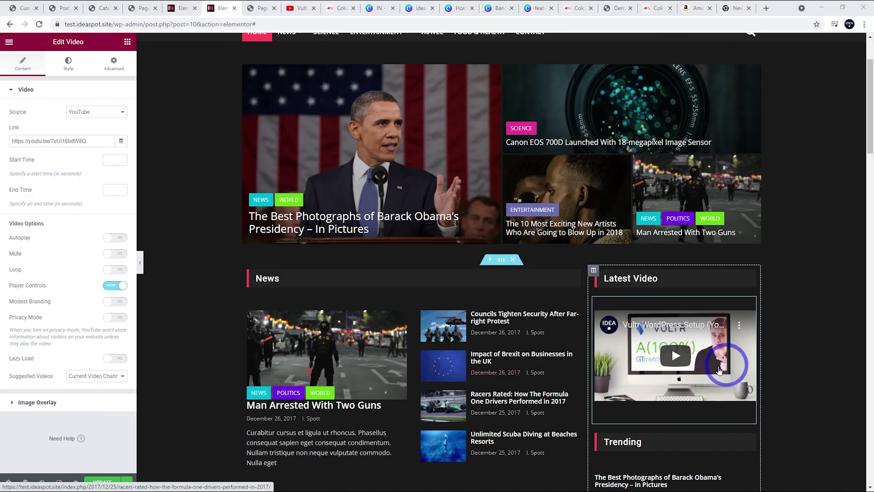
pyautogui.click(568, 156)
pyautogui.click(243, 192)
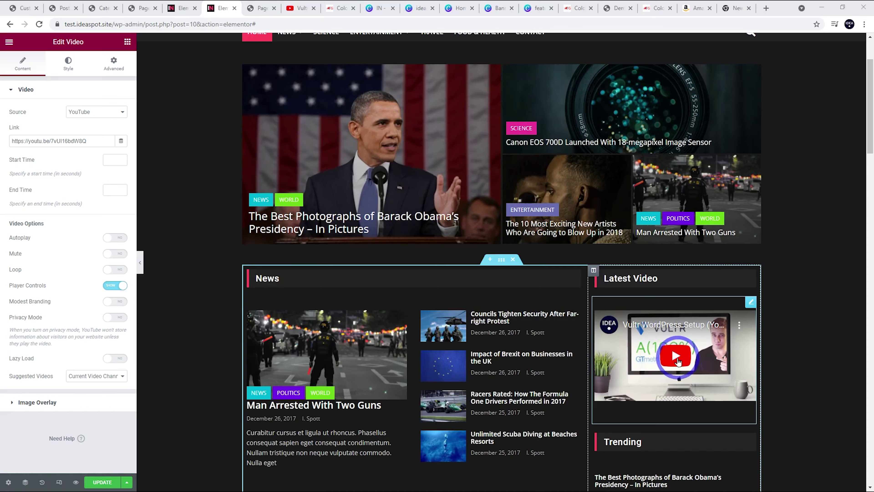
# Delete the video and its Latest Video heading from the home page's side column, and check the column's layout.
pyautogui.scroll(-1, 676, 358)
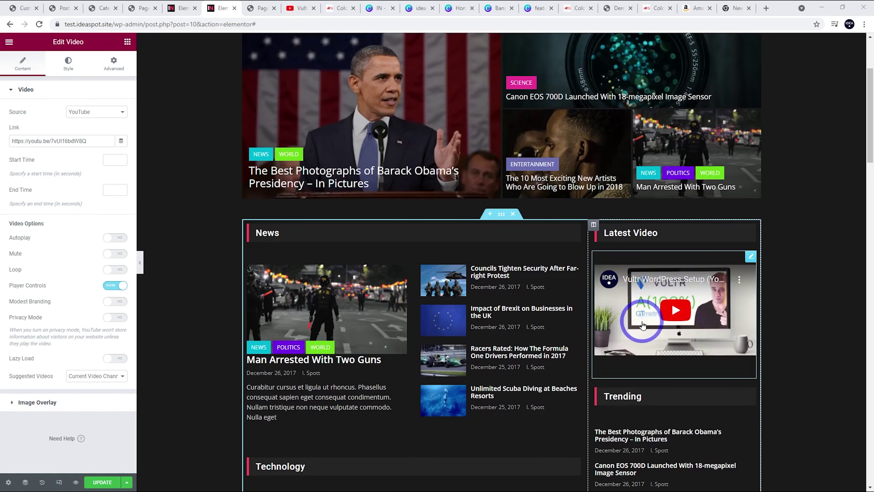
pyautogui.rightClick(752, 261)
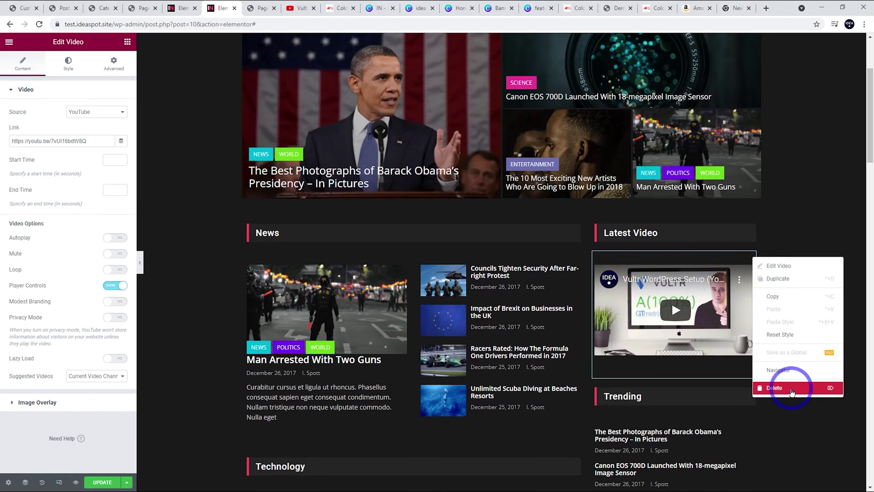
pyautogui.click(779, 383)
pyautogui.rightClick(750, 228)
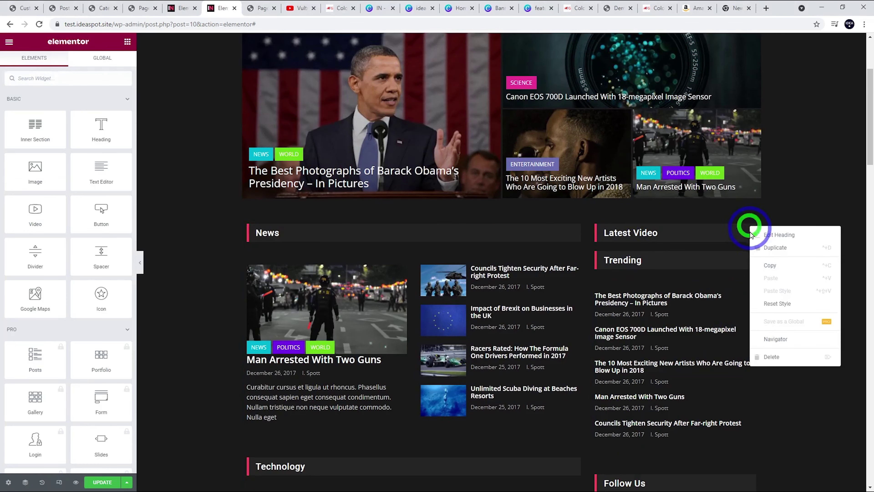
pyautogui.click(768, 357)
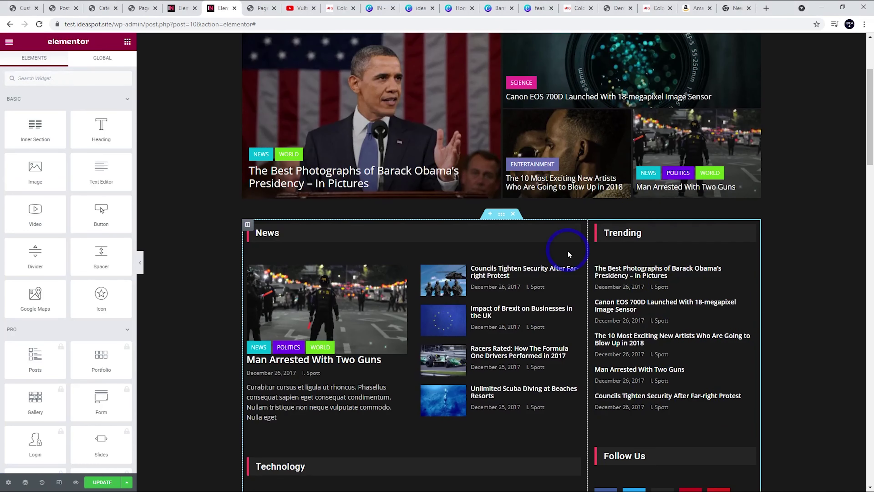
pyautogui.scroll(-3, 675, 257)
pyautogui.scroll(1, 655, 253)
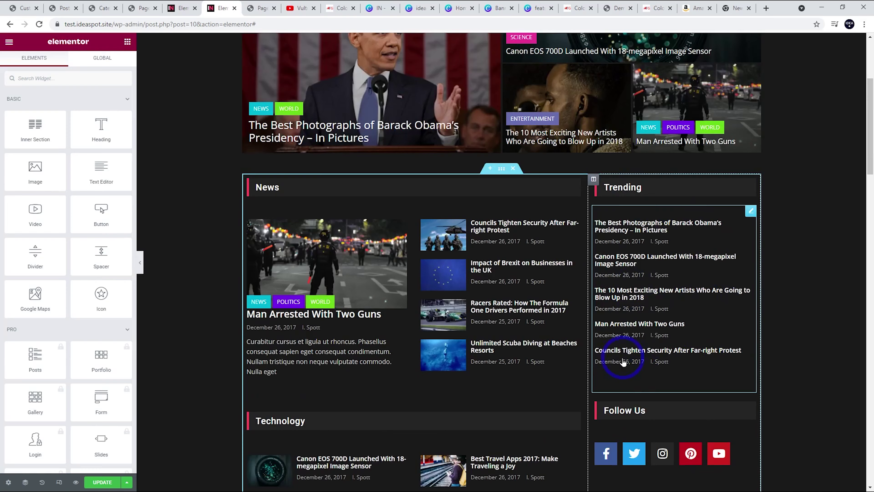
pyautogui.scroll(-3, 613, 276)
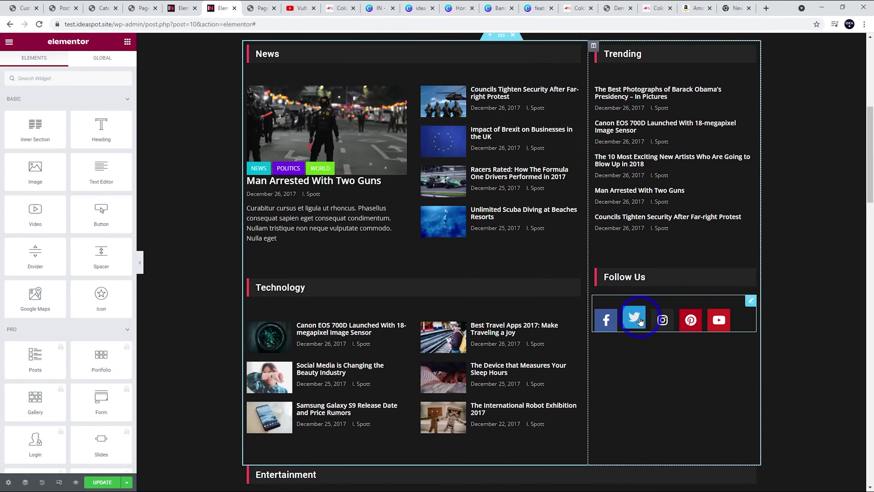
pyautogui.scroll(3, 641, 321)
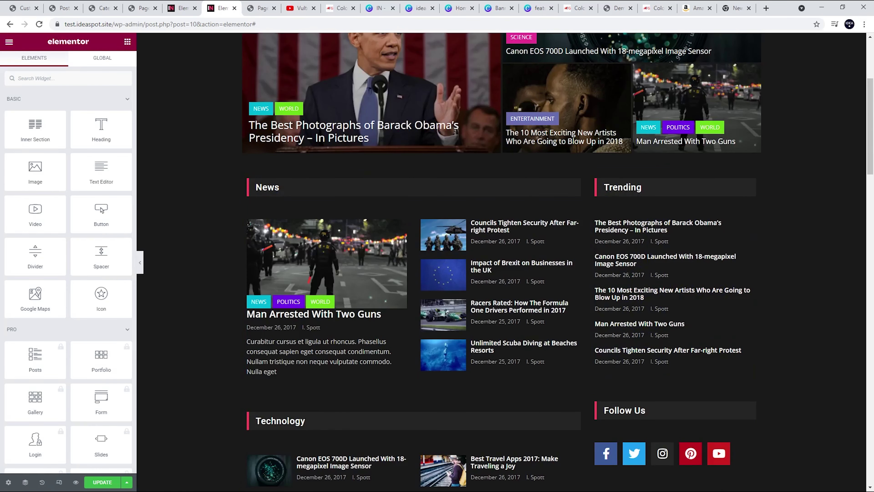
# Restore the deleted video and Latest Video heading by reverting the page history to the Video Link edit.
pyautogui.click(55, 411)
pyautogui.click(42, 479)
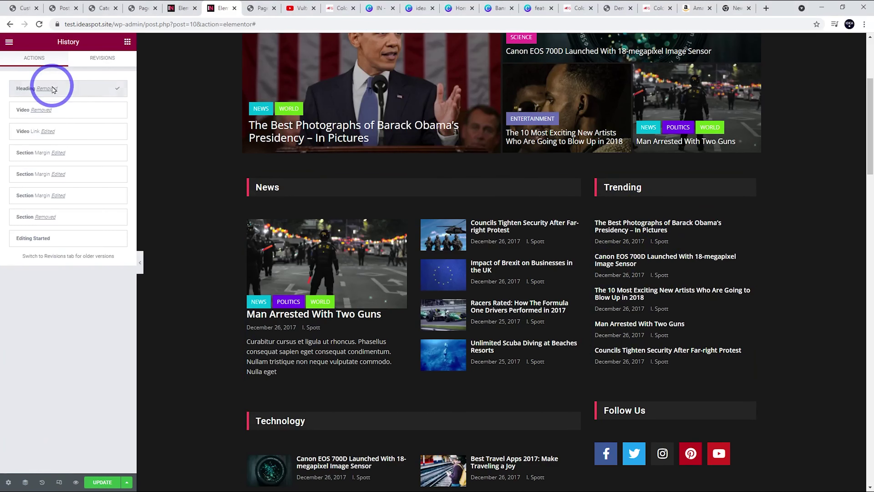
pyautogui.click(117, 133)
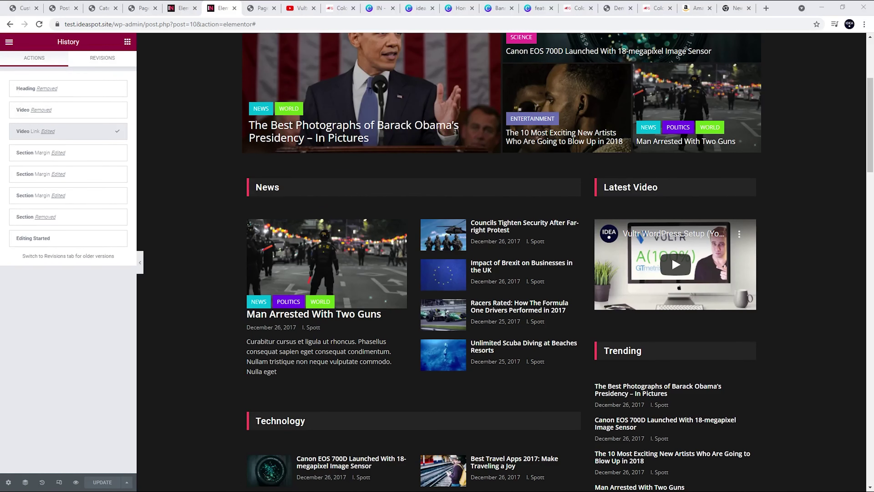
pyautogui.scroll(5, 388, 406)
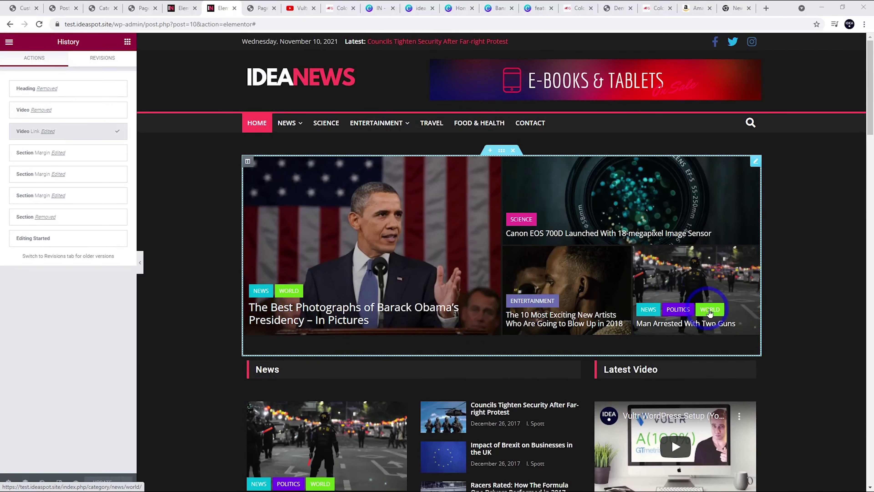
pyautogui.click(127, 42)
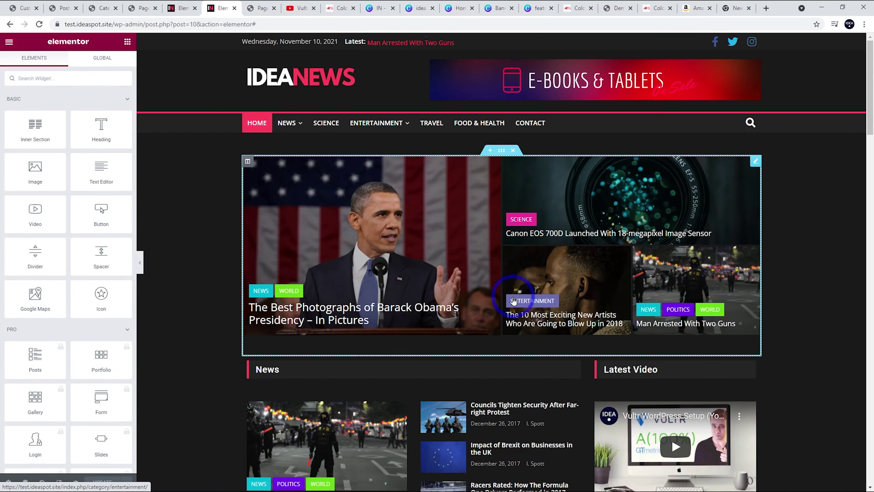
# Switch to the theme customizer, open the global category colors and examine the color assigned to each category.
pyautogui.hotkey('ctrl', '1')
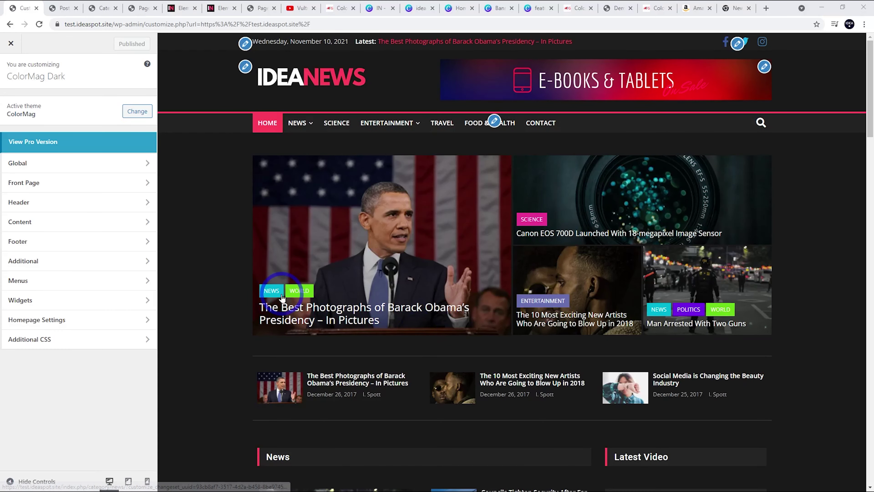
pyautogui.click(30, 165)
pyautogui.click(39, 105)
pyautogui.click(40, 141)
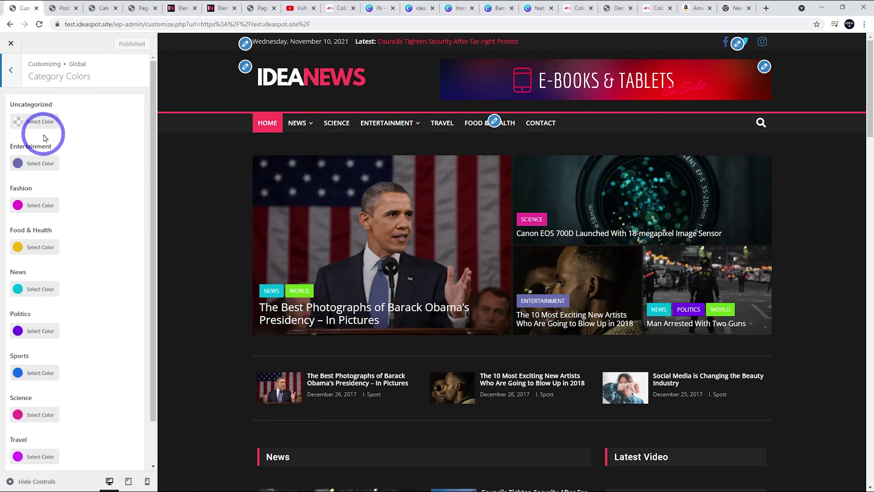
pyautogui.scroll(-1, 39, 310)
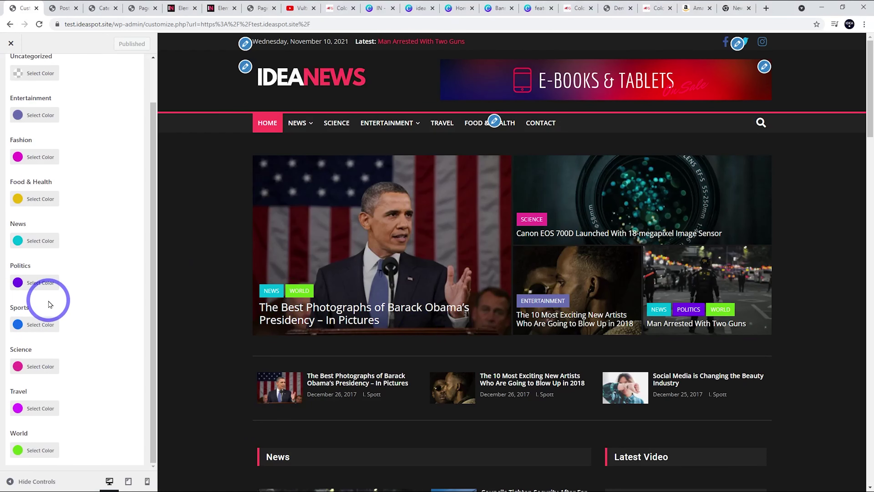
pyautogui.scroll(1, 51, 320)
pyautogui.scroll(-1, 64, 278)
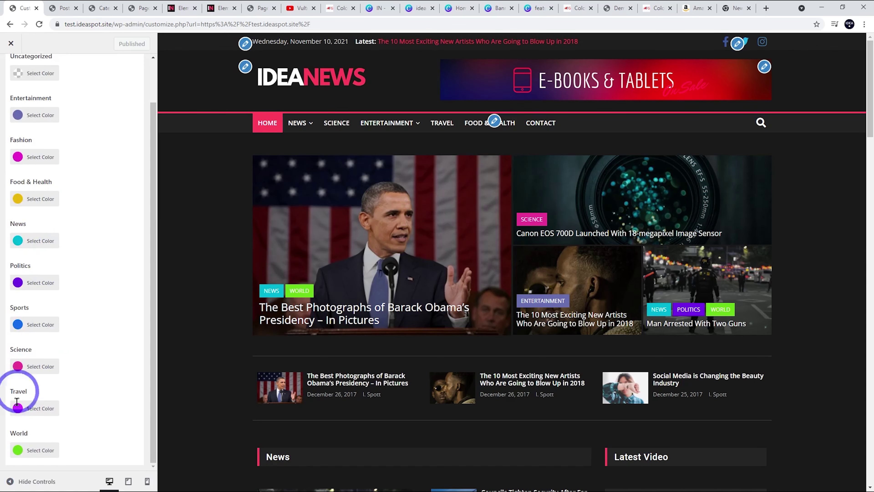
pyautogui.scroll(1, 68, 178)
# Set the Fashion category's color to the blue preset rgb(30,115,190).
pyautogui.click(26, 202)
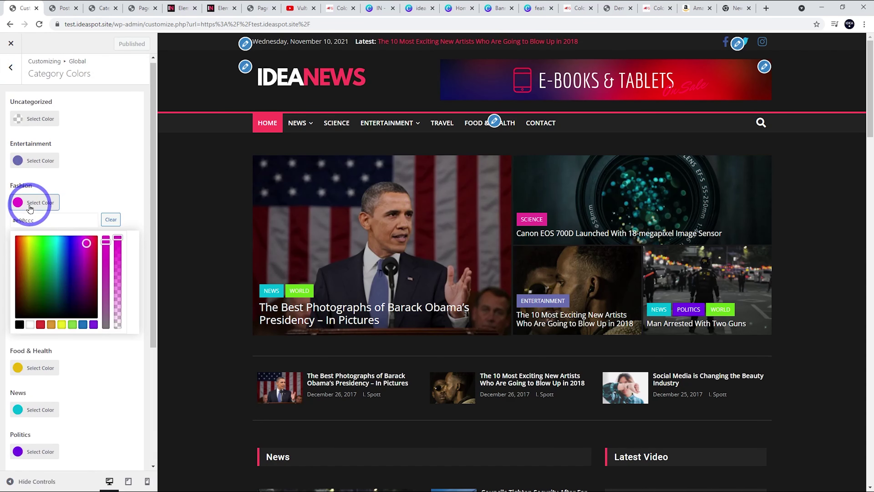
pyautogui.click(82, 324)
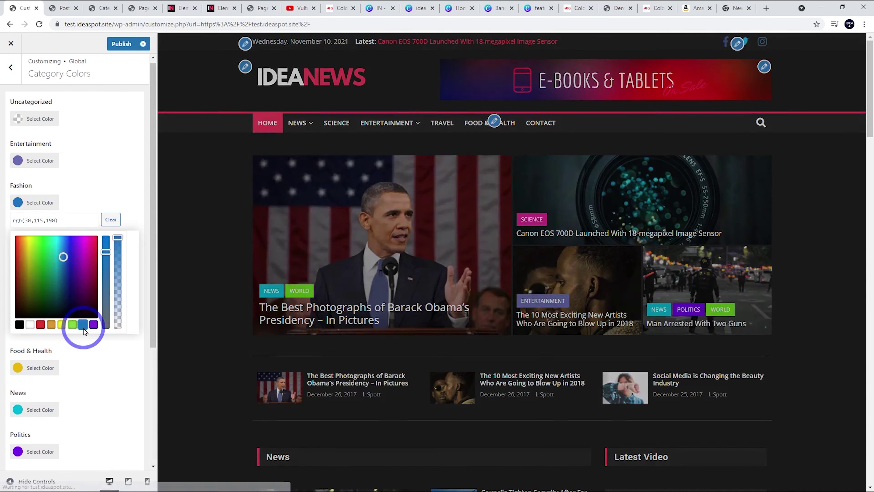
pyautogui.click(104, 181)
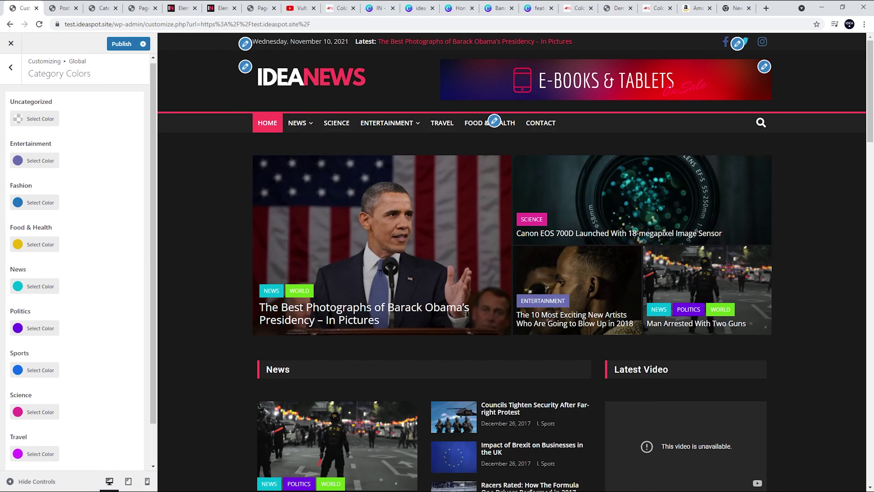
# Generate ColorSpace palettes from the color #146DEA at mycolor.space and browse them for matching category colors.
pyautogui.click(52, 6)
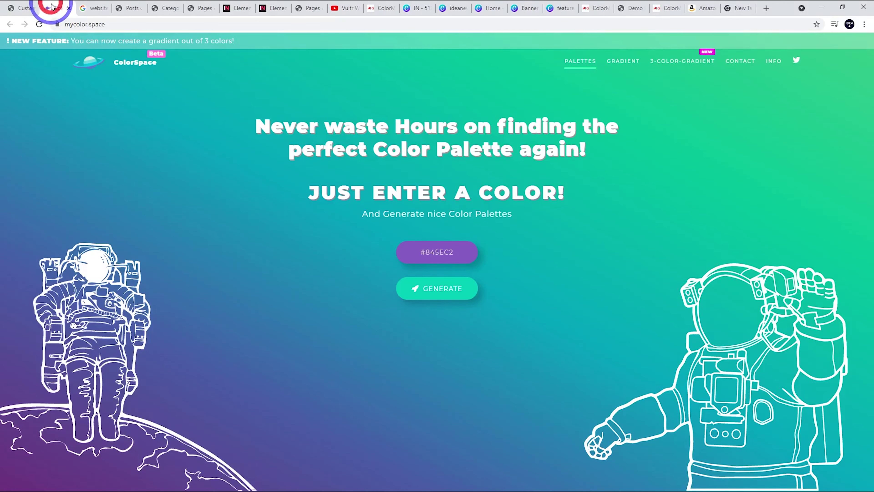
pyautogui.click(461, 254)
pyautogui.hotkey('ctrl', 'a')
pyautogui.write('#146dea')
pyautogui.click(433, 289)
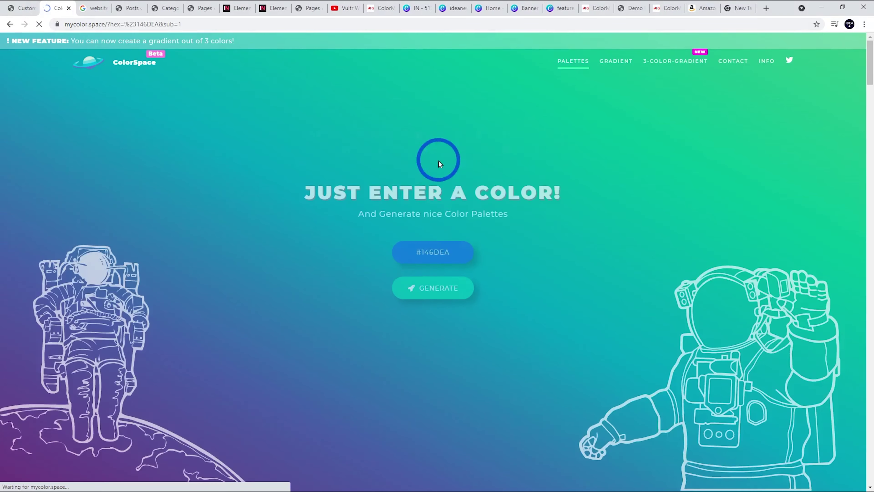
pyautogui.scroll(-15, 520, 218)
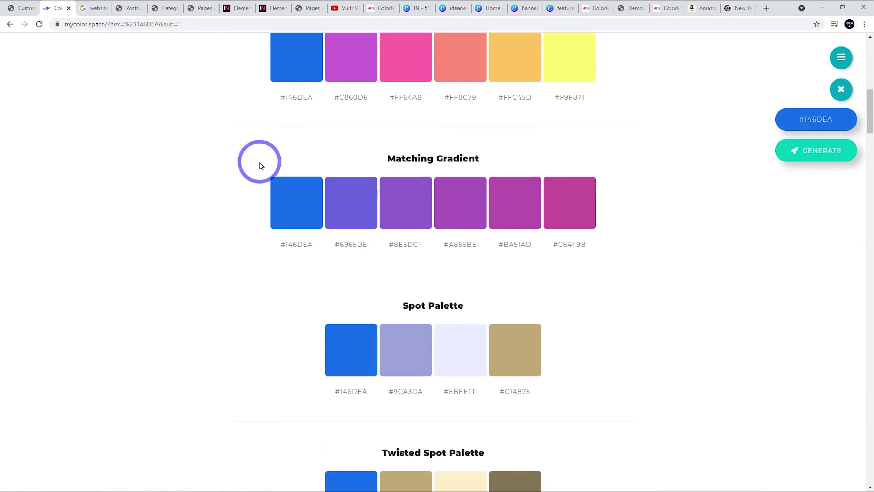
pyautogui.scroll(-10, 505, 261)
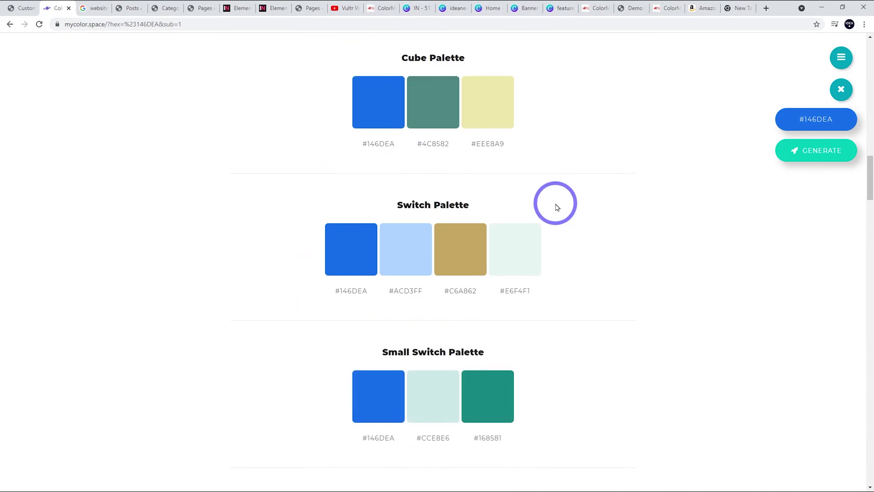
pyautogui.scroll(-12, 505, 293)
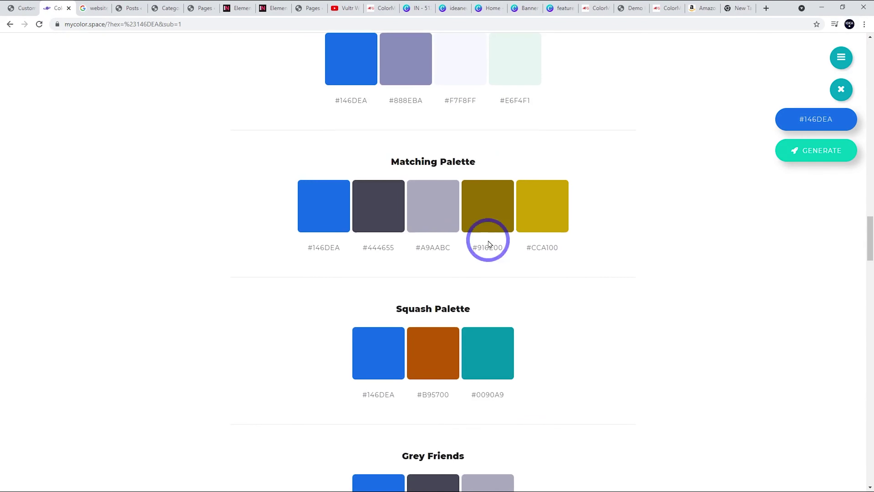
pyautogui.scroll(-9, 552, 268)
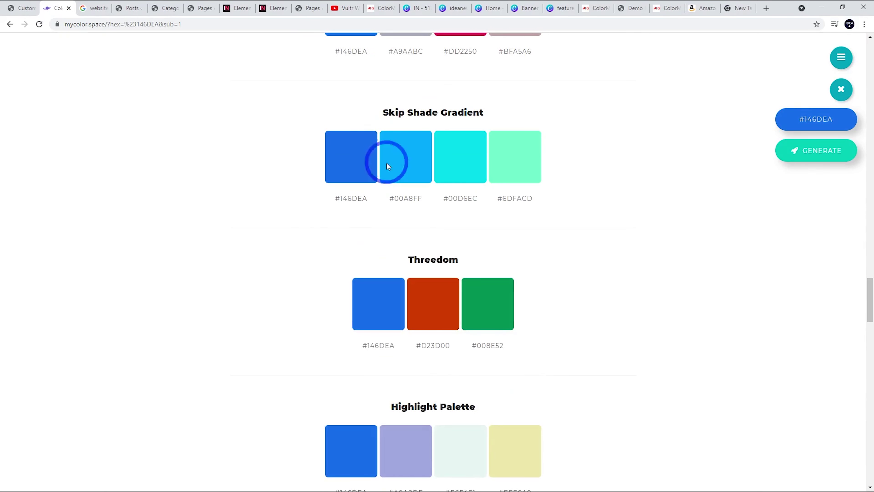
pyautogui.scroll(-4, 497, 290)
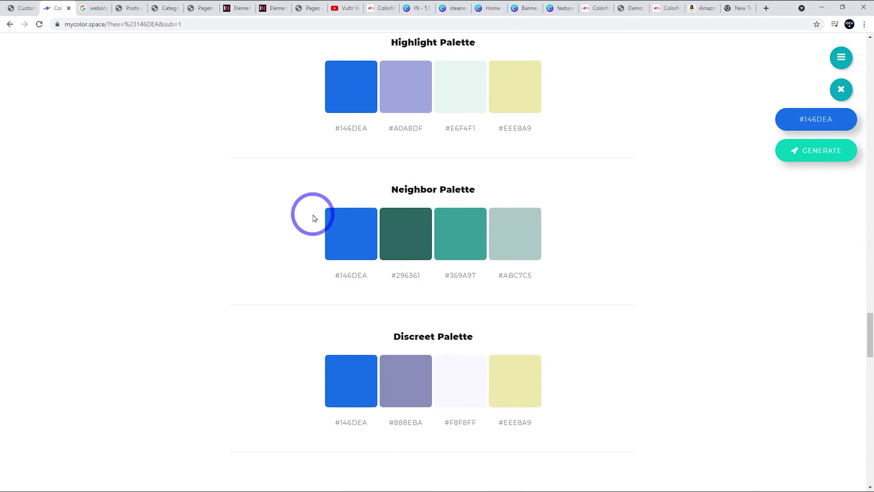
# Compare the category colors in the customizer with the ColorSpace palettes for #FF3F5A.
pyautogui.click(19, 8)
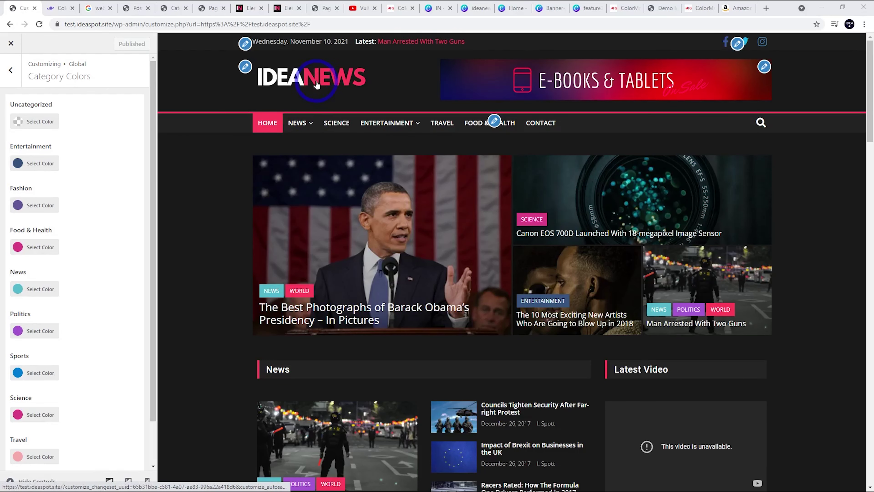
pyautogui.click(61, 4)
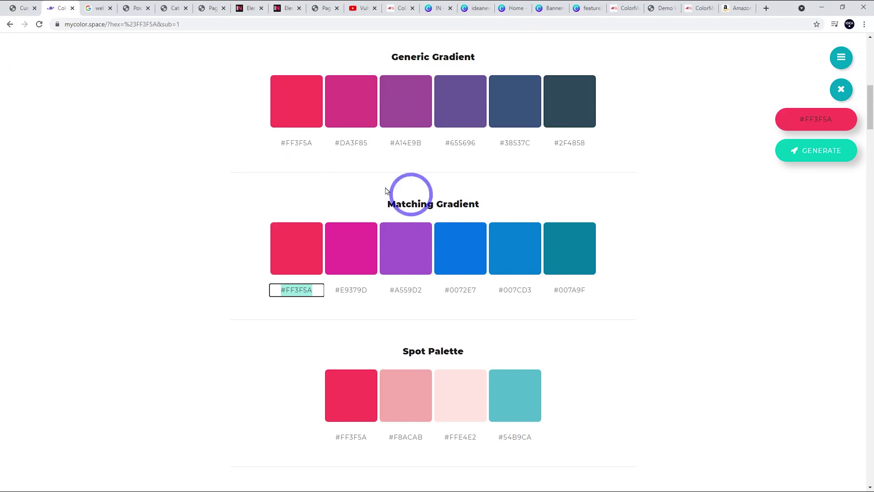
# Switch back to the theme customizer and examine how the category colors look across the home page preview.
pyautogui.click(19, 8)
pyautogui.scroll(-1, 69, 310)
pyautogui.scroll(1, 69, 358)
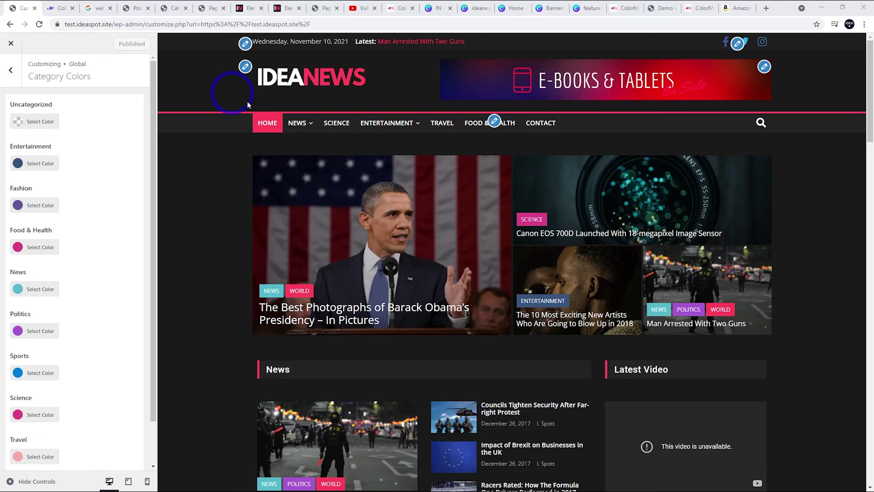
pyautogui.moveTo(300, 123)
pyautogui.scroll(-15, 363, 134)
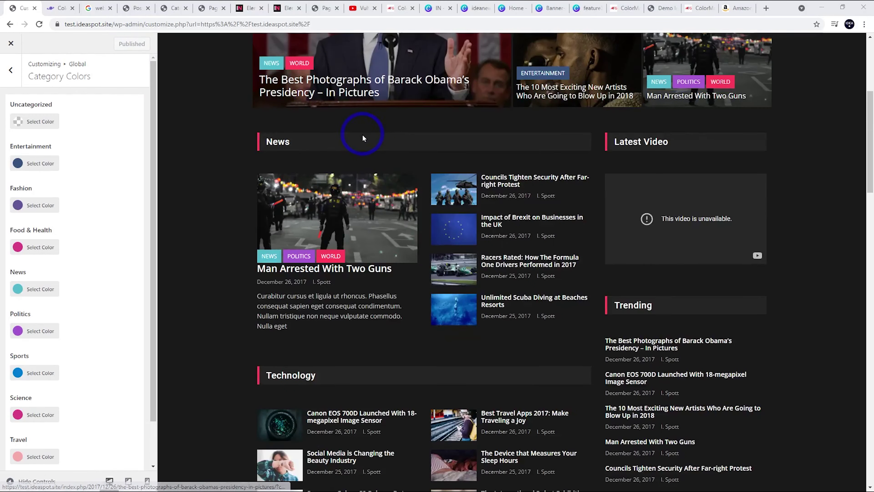
pyautogui.scroll(-15, 389, 171)
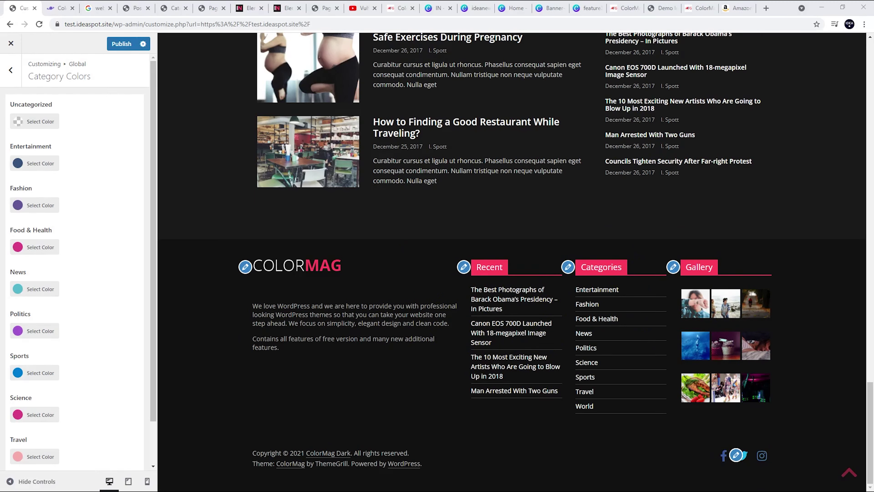
# Set the title of the text widget in Footer Sidebar One to "About".
pyautogui.click(246, 267)
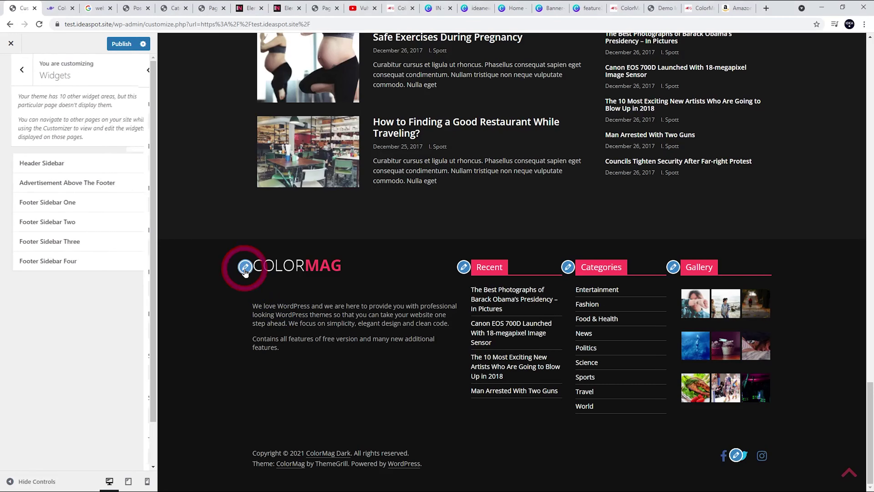
pyautogui.click(61, 292)
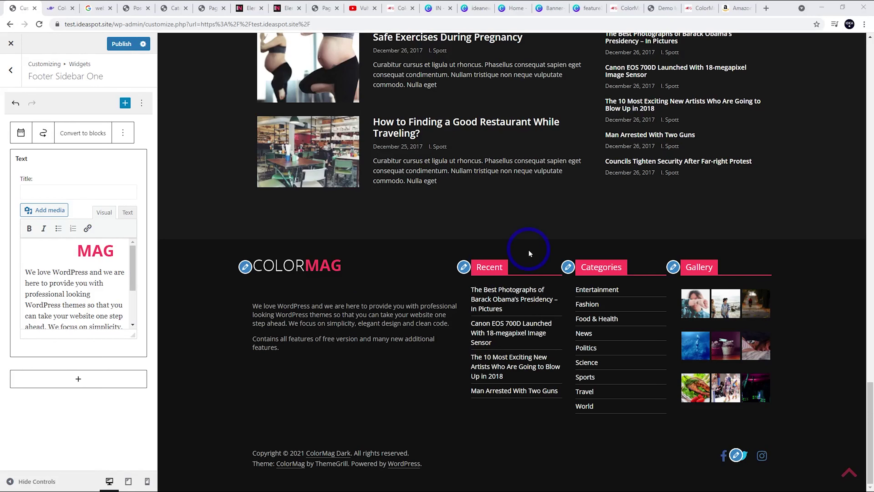
pyautogui.click(39, 190)
pyautogui.write('ABOUT')
pyautogui.press('BackSpace')
pyautogui.press('BackSpace')
pyautogui.press('BackSpace')
pyautogui.press('BackSpace')
pyautogui.write('bout')
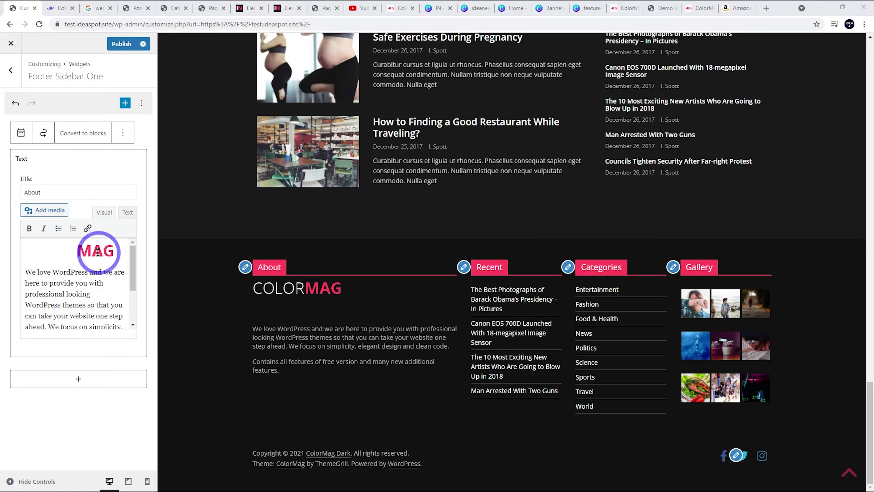
# Remove the ColorMag logo image from the footer's About widget and check the media library for available images.
pyautogui.click(86, 251)
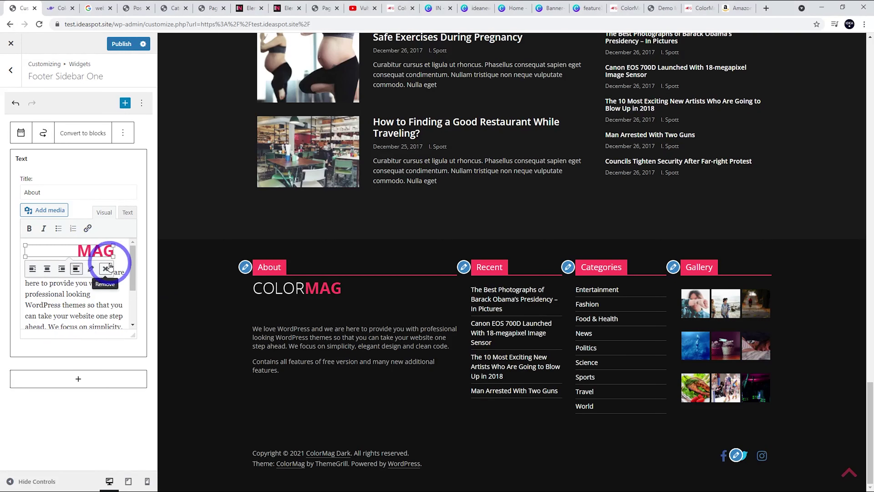
pyautogui.click(106, 271)
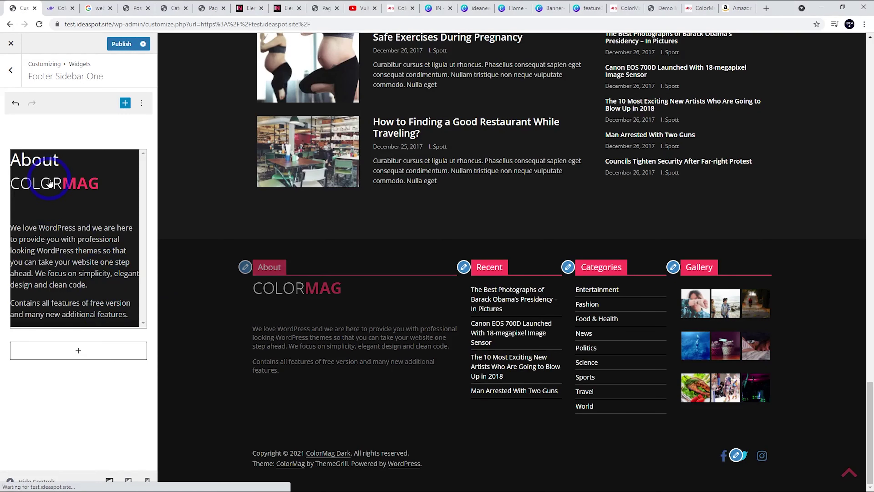
pyautogui.click(67, 233)
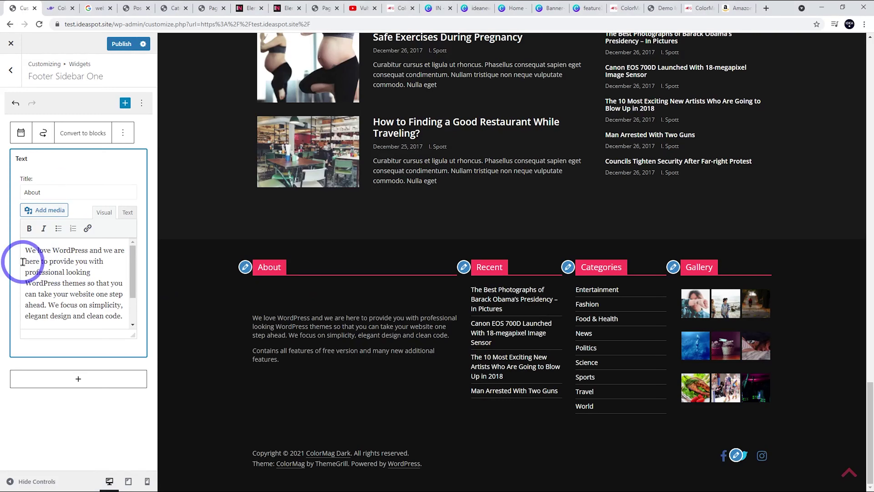
pyautogui.click(43, 211)
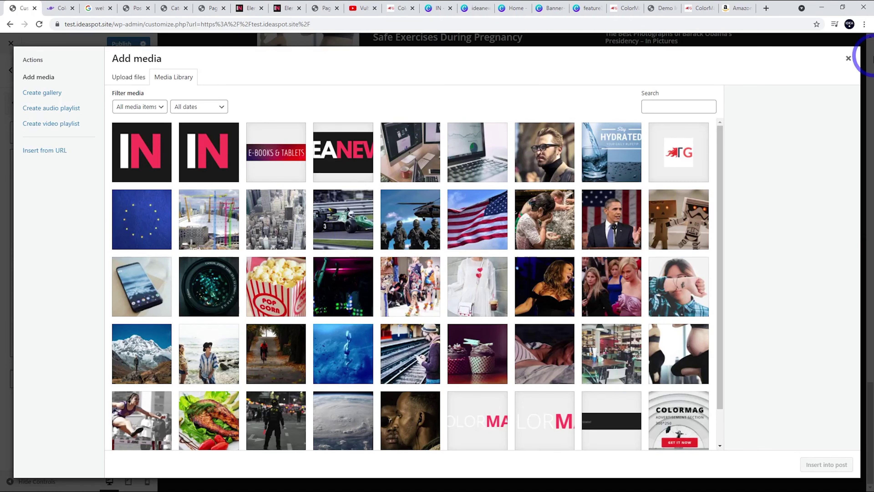
pyautogui.click(849, 58)
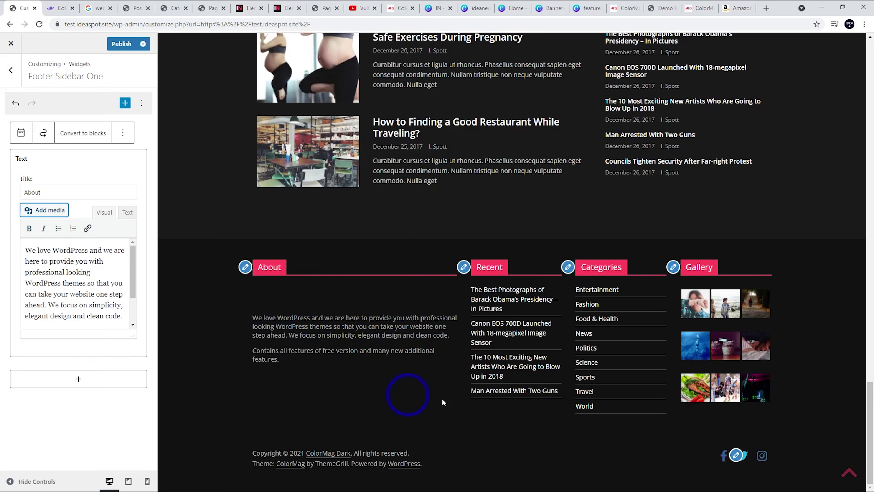
# Open the footer's Gallery widget for editing and examine the link target options in its gallery settings.
pyautogui.click(675, 268)
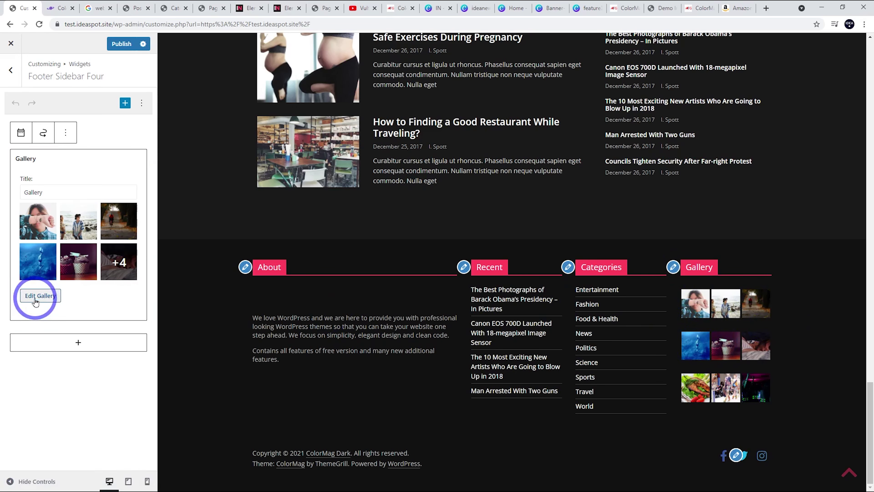
pyautogui.click(36, 296)
pyautogui.click(794, 100)
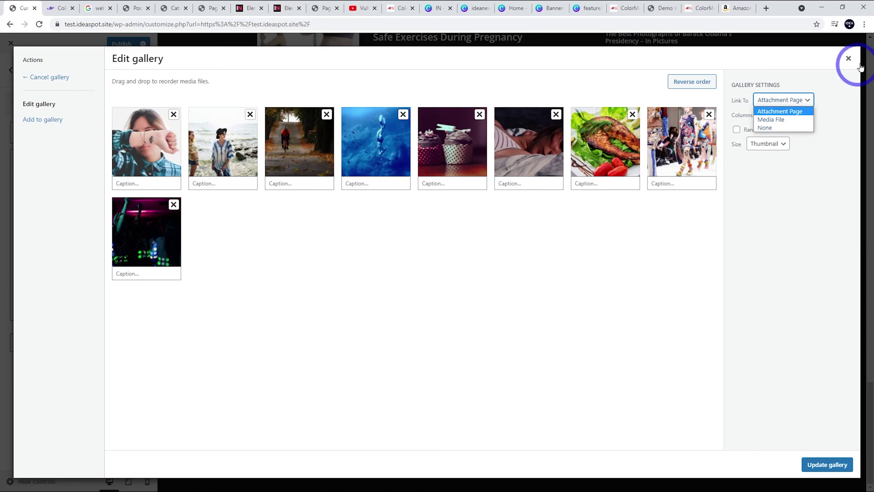
pyautogui.click(849, 58)
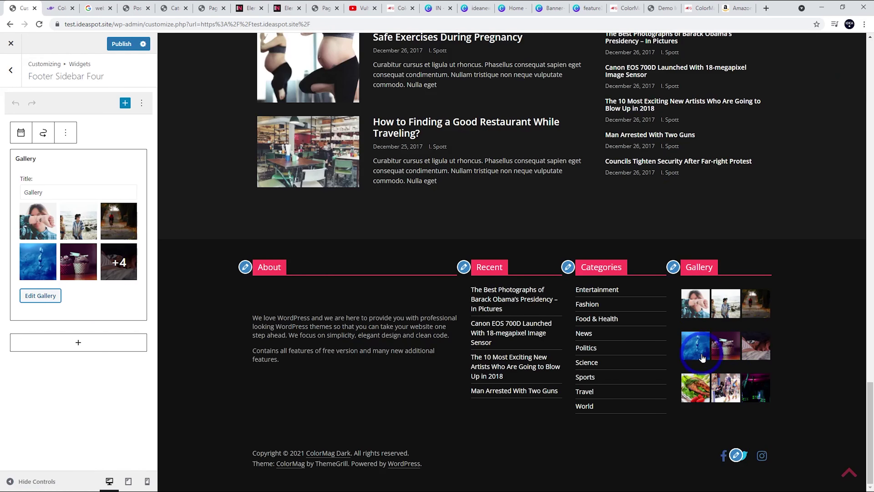
# Test an image link in the footer gallery, return to the home page and examine the gallery editor again.
pyautogui.click(700, 289)
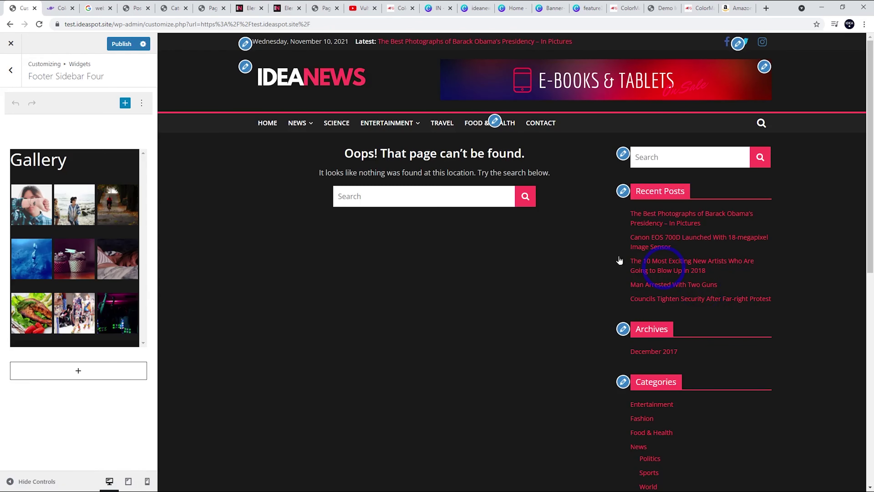
pyautogui.click(261, 123)
pyautogui.scroll(-20, 594, 236)
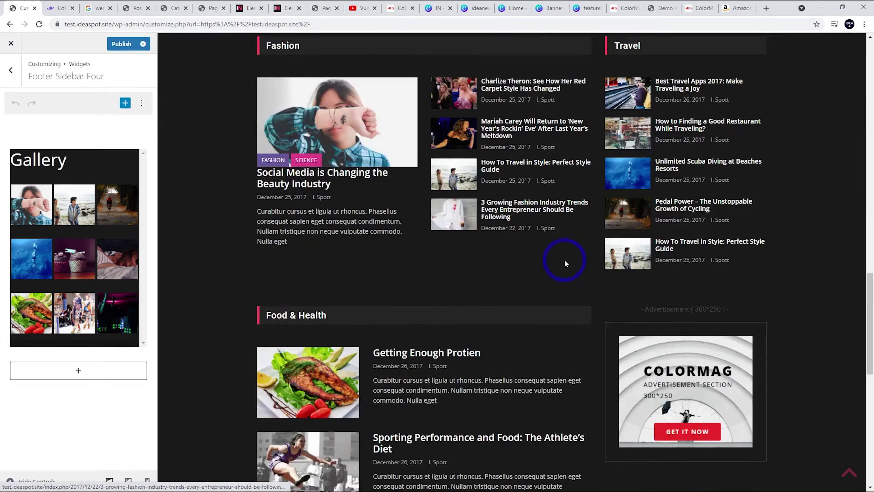
pyautogui.click(39, 188)
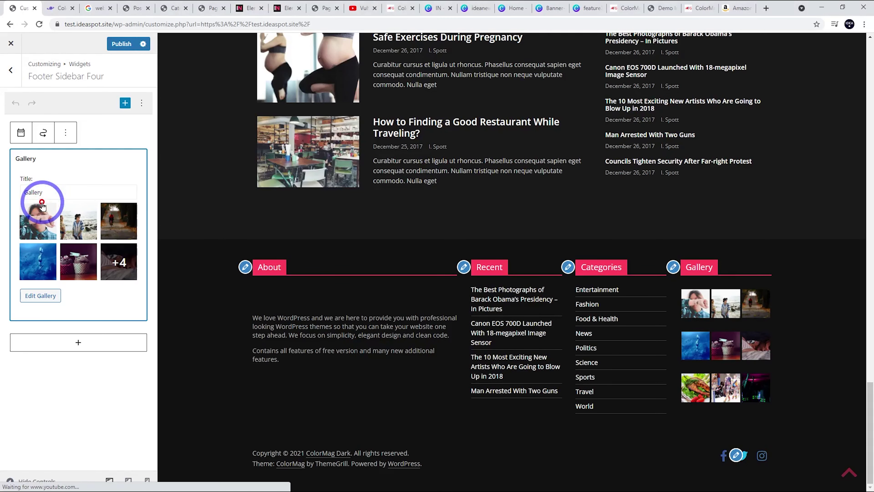
pyautogui.click(39, 294)
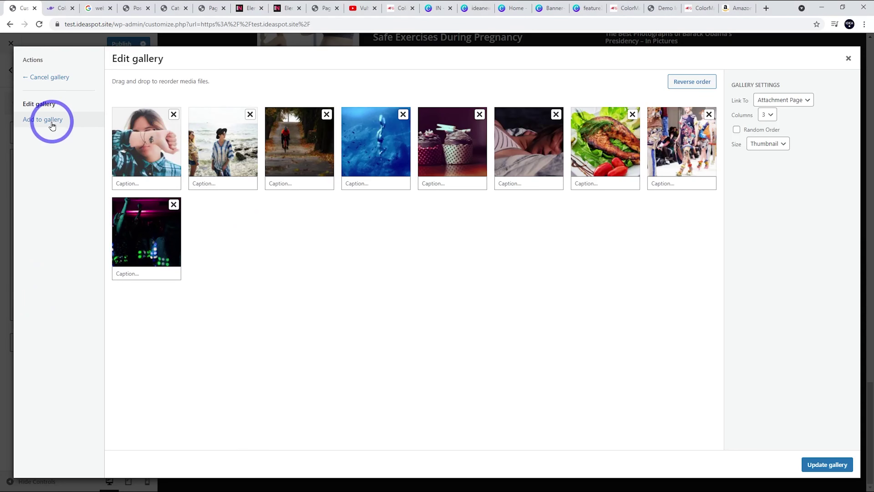
pyautogui.click(848, 58)
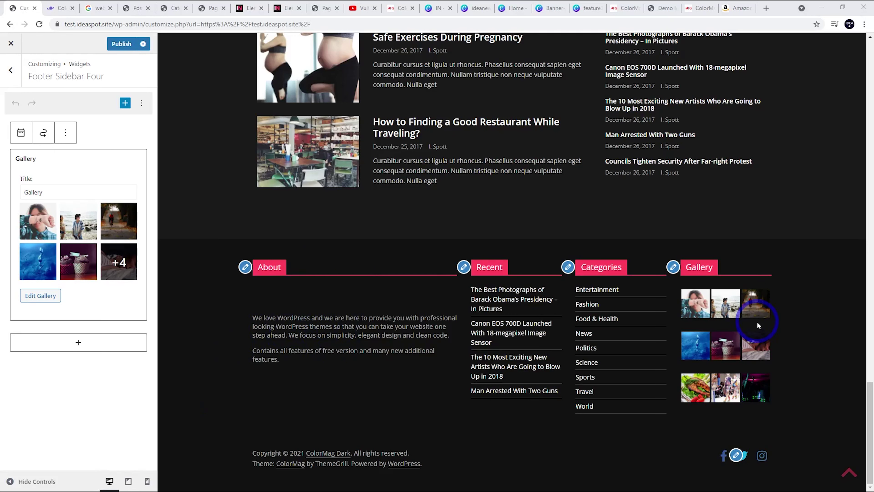
# Duplicate the About text widget in Footer Sidebar One and select the copy.
pyautogui.click(245, 268)
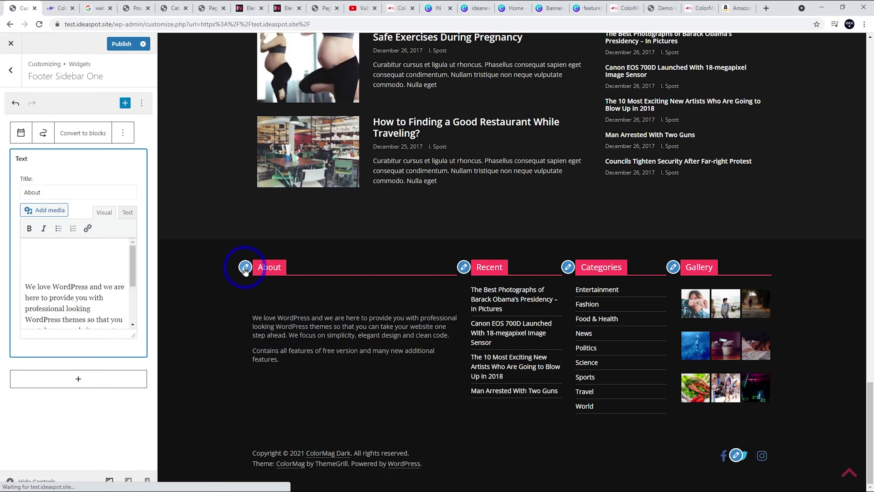
pyautogui.click(123, 133)
pyautogui.click(127, 197)
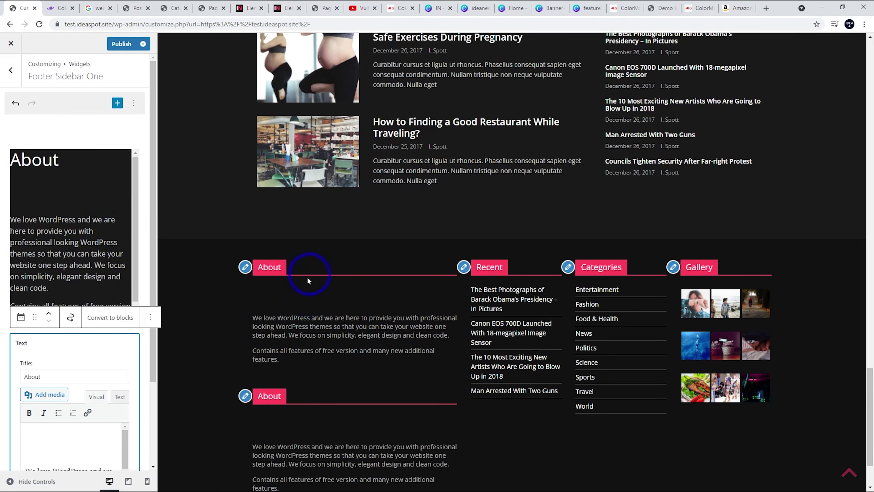
pyautogui.scroll(-1, 309, 280)
pyautogui.click(245, 351)
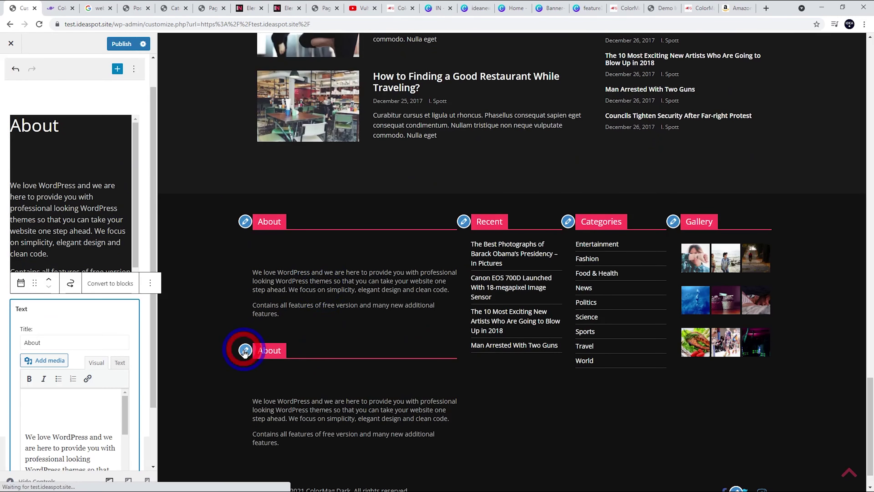
# Move the duplicated About widget to Footer Sidebar Four.
pyautogui.click(72, 289)
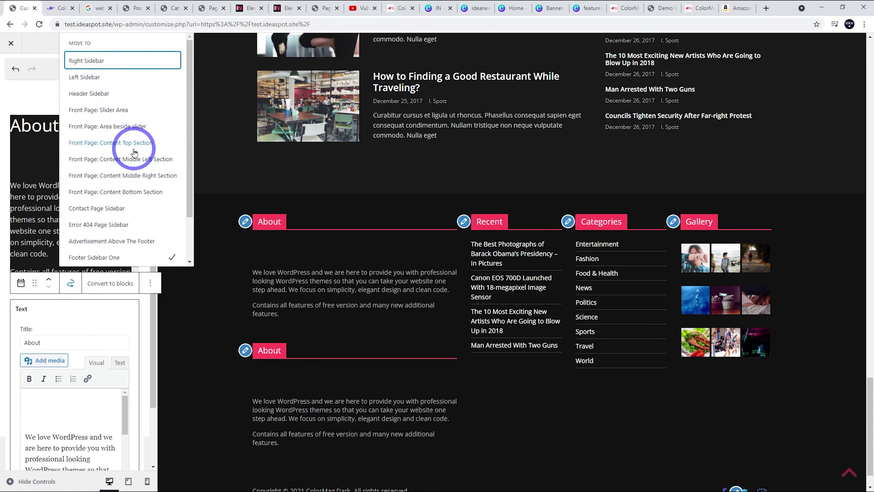
pyautogui.scroll(-2, 134, 145)
pyautogui.click(79, 256)
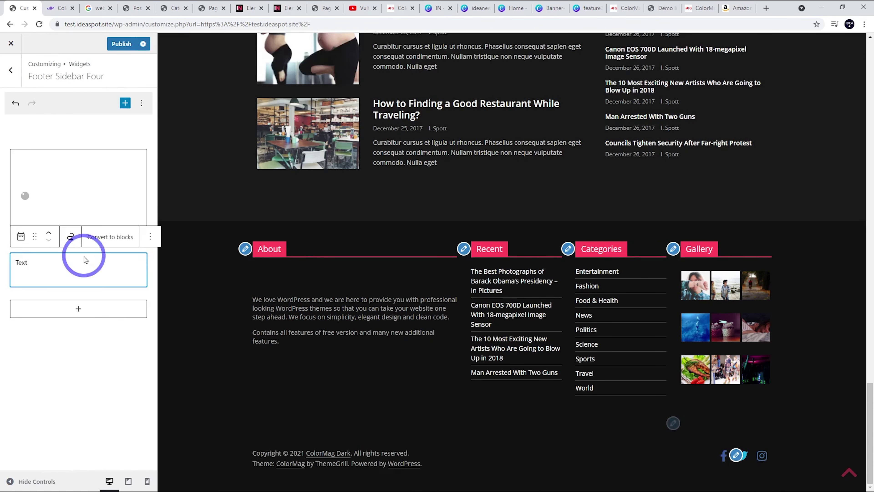
pyautogui.scroll(-1, 737, 376)
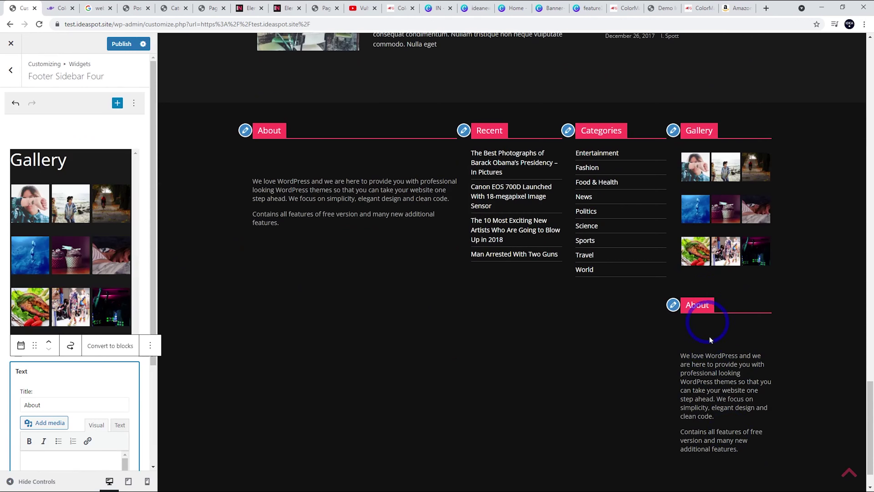
# Remove the Gallery widget from Footer Sidebar Four.
pyautogui.click(674, 131)
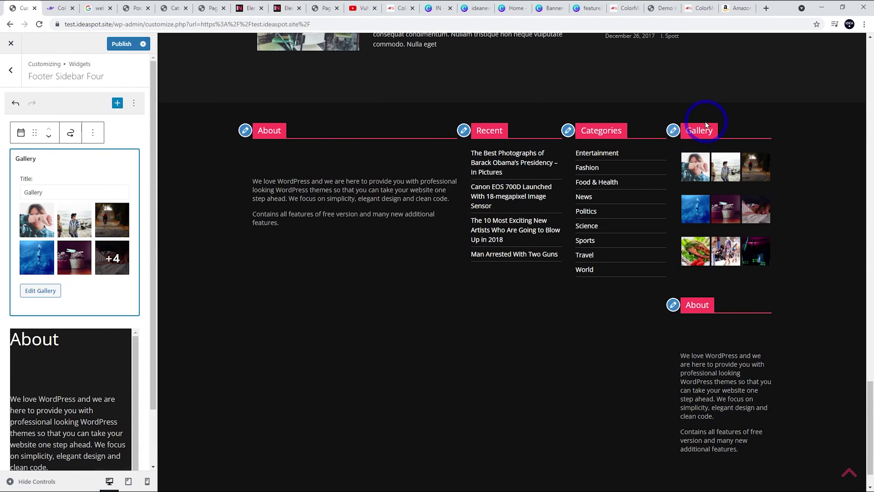
pyautogui.click(92, 132)
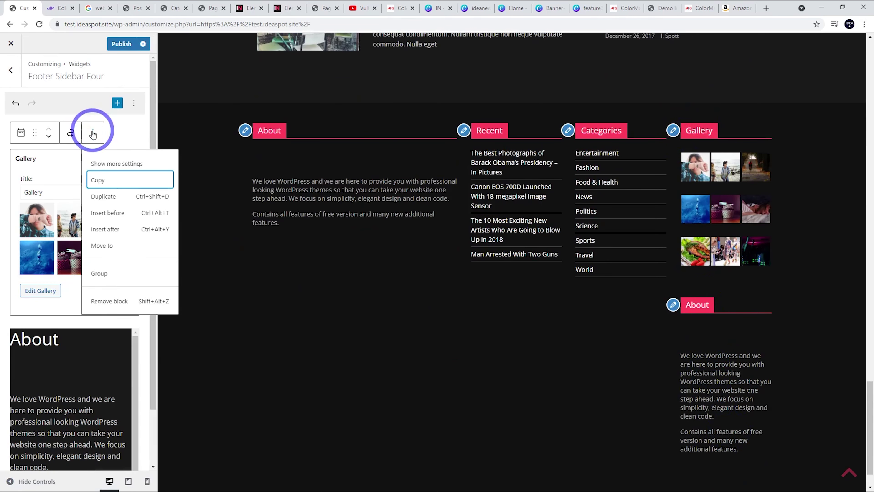
pyautogui.click(100, 310)
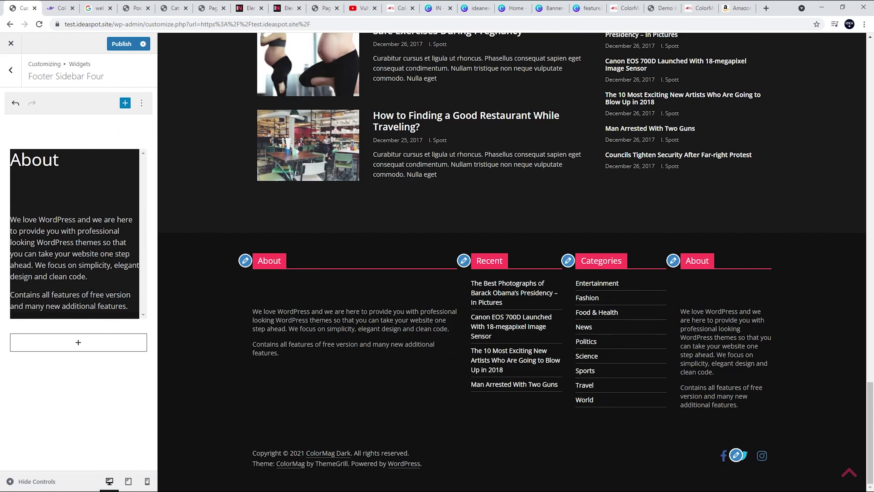
# Change the title of the copied text widget in Footer Sidebar Four to "Contact".
pyautogui.click(673, 261)
pyautogui.moveTo(81, 192); pyautogui.dragTo(3, 189)
pyautogui.write('Contact')
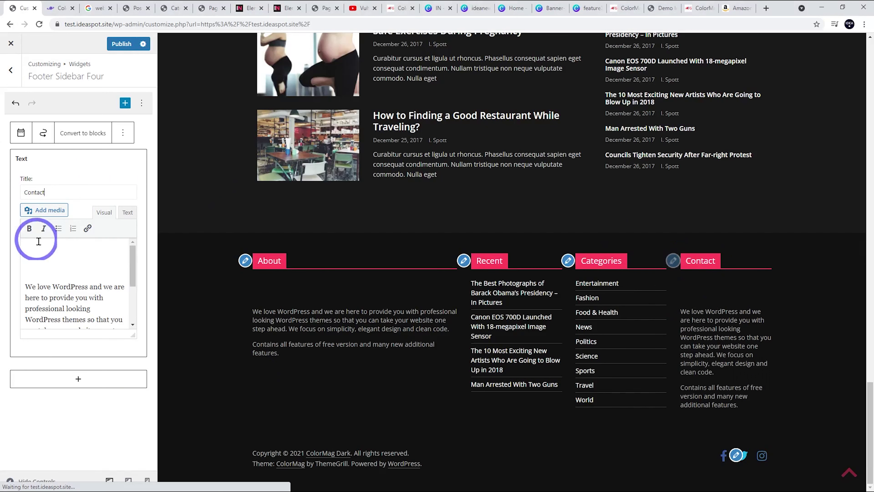
# Replace the Contact widget's text with an "Address:" line, the street address, a "Phone:" line and the phone number.
pyautogui.click(25, 286)
pyautogui.press('BackSpace')
pyautogui.press('BackSpace')
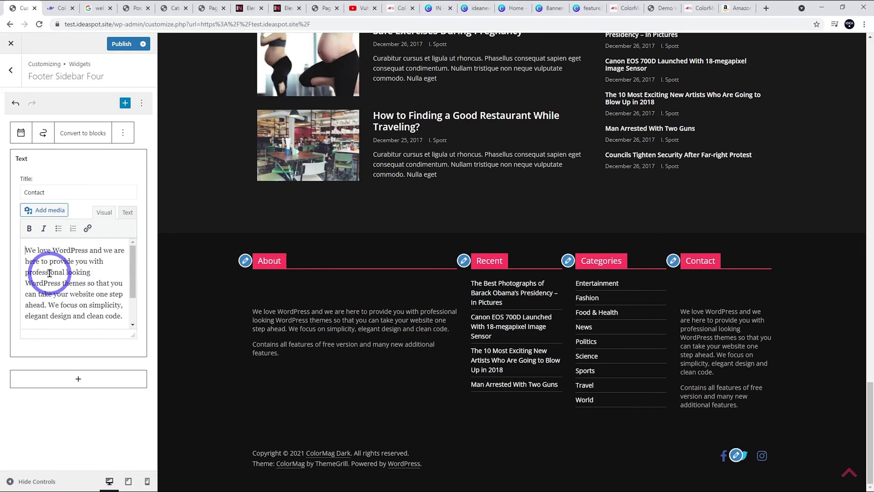
pyautogui.moveTo(122, 317); pyautogui.dragTo(8, 237)
pyautogui.write('Address:')
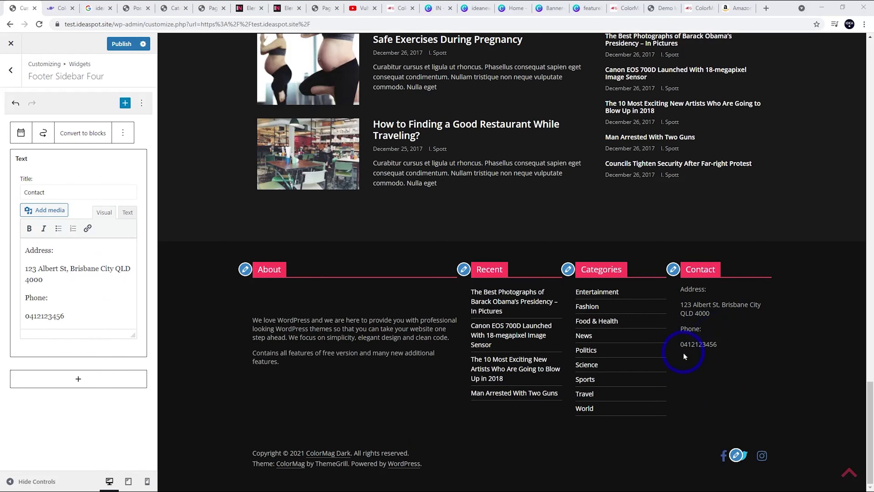
# Delete the empty lines above the text in the footer's About widget.
pyautogui.click(244, 269)
pyautogui.click(27, 287)
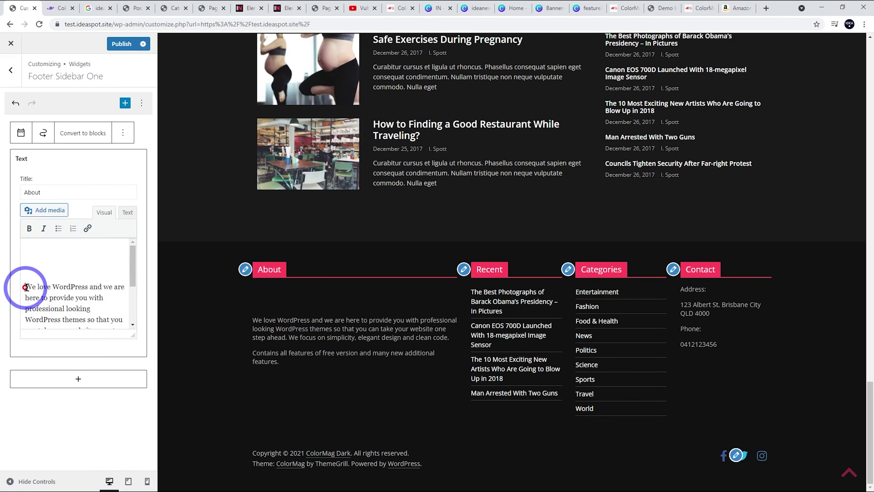
pyautogui.press('BackSpace')
pyautogui.press('BackSpace')
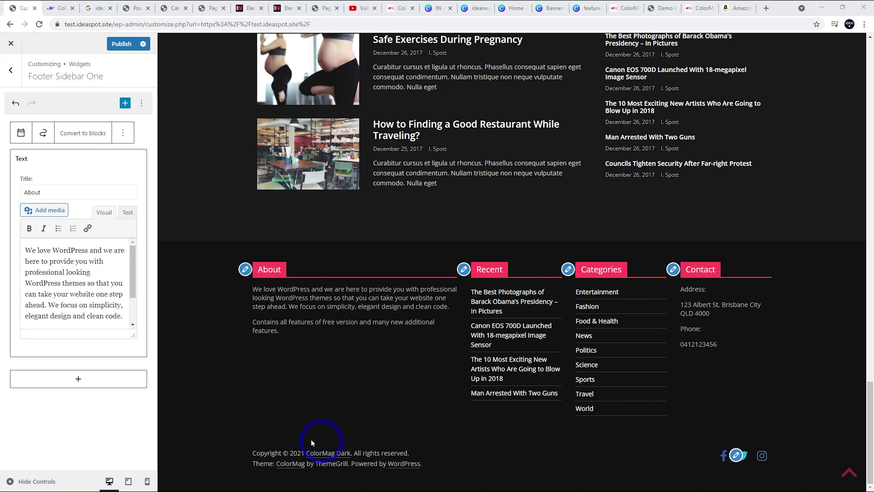
# Publish the footer changes and open the Additional CSS section of the customizer.
pyautogui.click(11, 70)
pyautogui.click(11, 74)
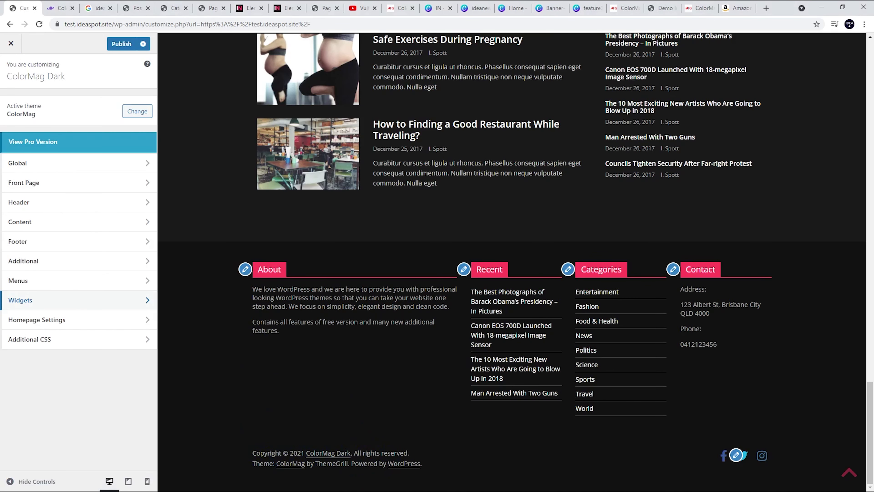
pyautogui.click(52, 340)
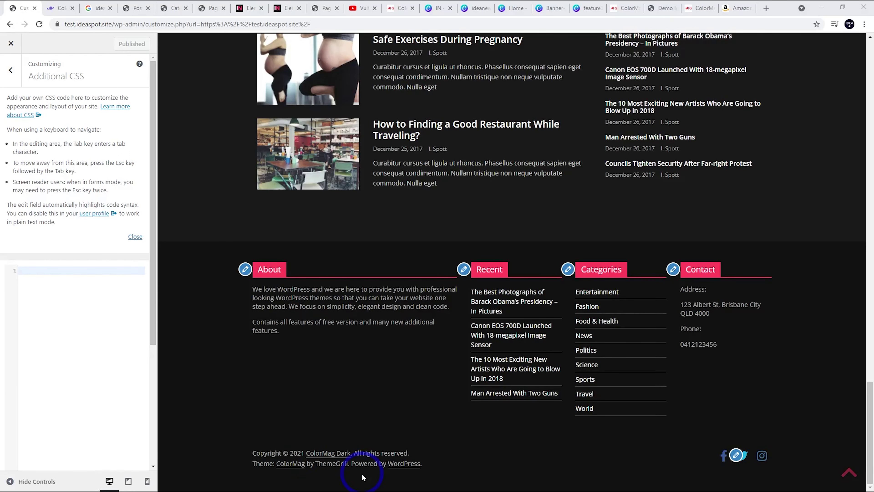
# Add custom CSS that hides .copyright and gives .footer-socket-left-section::after the content "Copyright © 2021 IdeaSpot".
pyautogui.click(55, 287)
pyautogui.write('.copyright {   display: none }  .footer-socket-left-section::after {   content: "Copyright © 2021 IdeaSpot"; }')
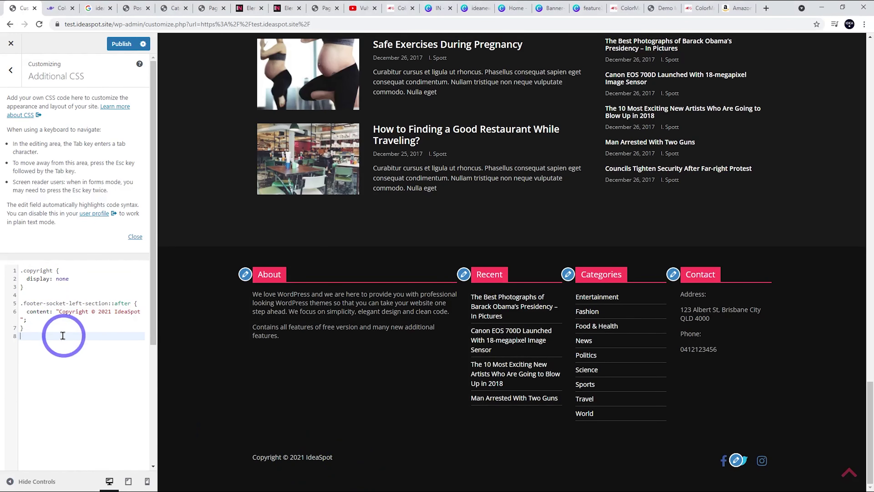
pyautogui.moveTo(45, 332); pyautogui.dragTo(20, 303)
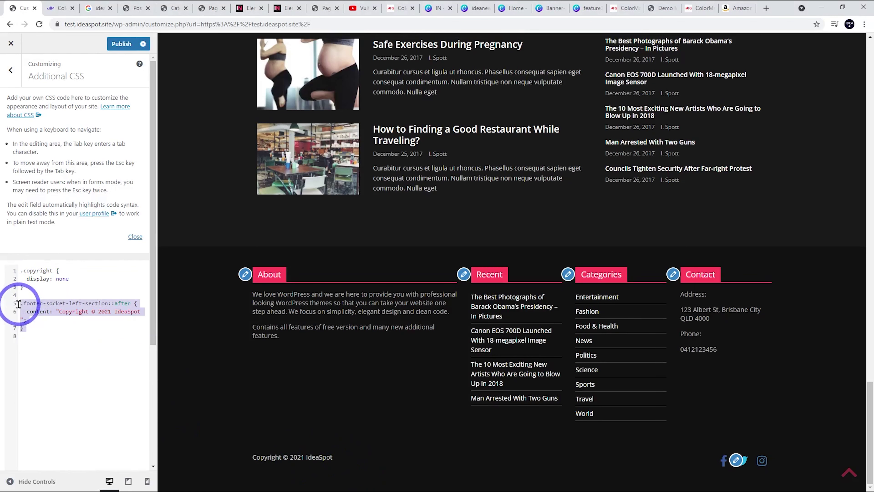
pyautogui.press('BackSpace')
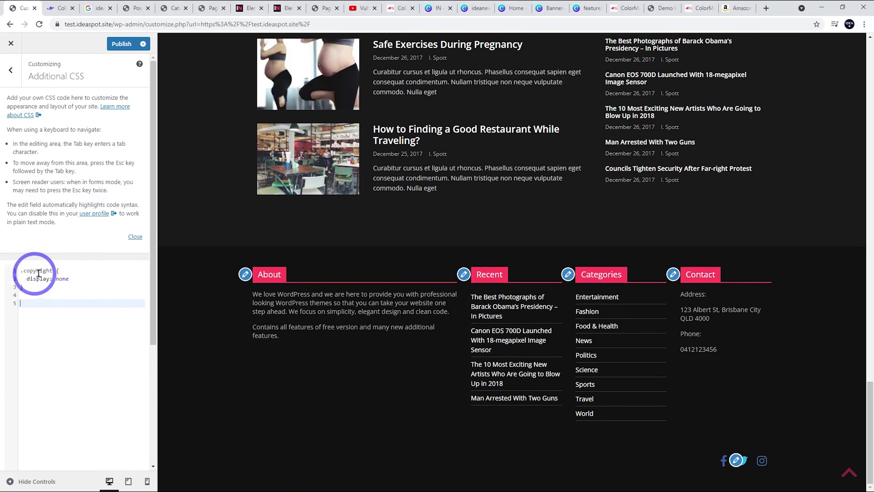
pyautogui.hotkey('ctrl', 'z')
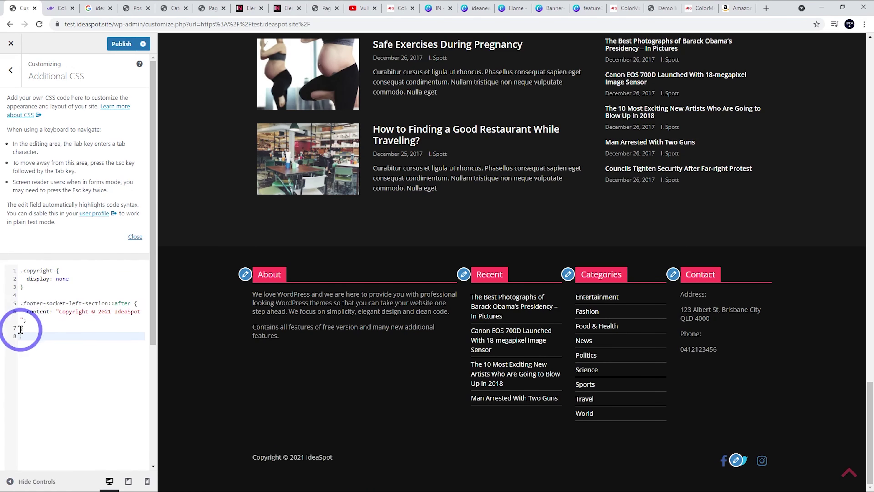
# Publish the additional CSS with the custom copyright text kept as entered.
pyautogui.moveTo(62, 314); pyautogui.dragTo(138, 309)
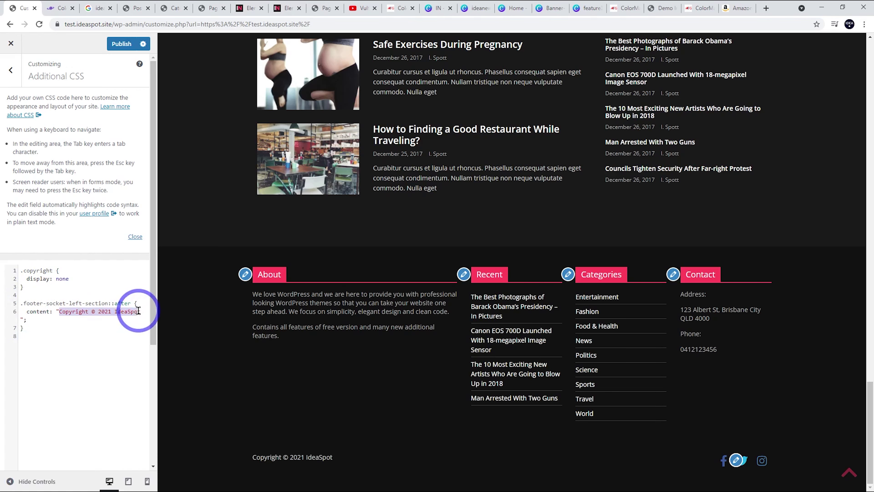
pyautogui.click(75, 334)
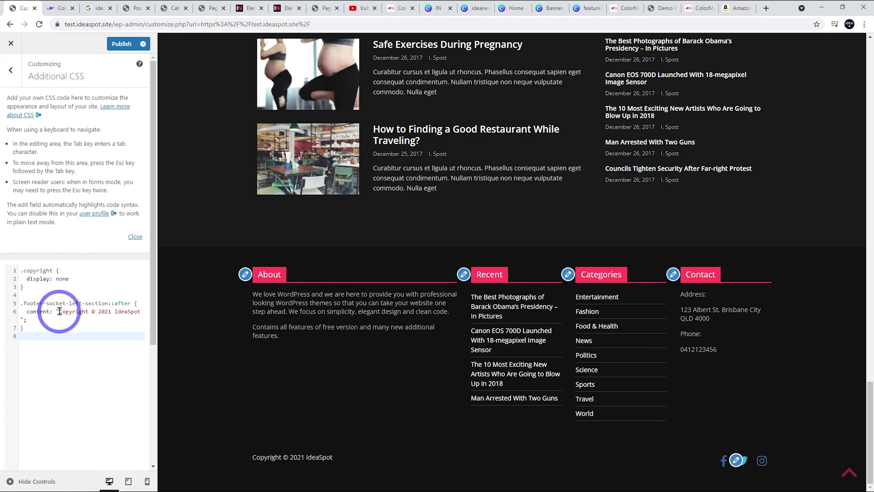
pyautogui.moveTo(59, 311); pyautogui.dragTo(139, 309)
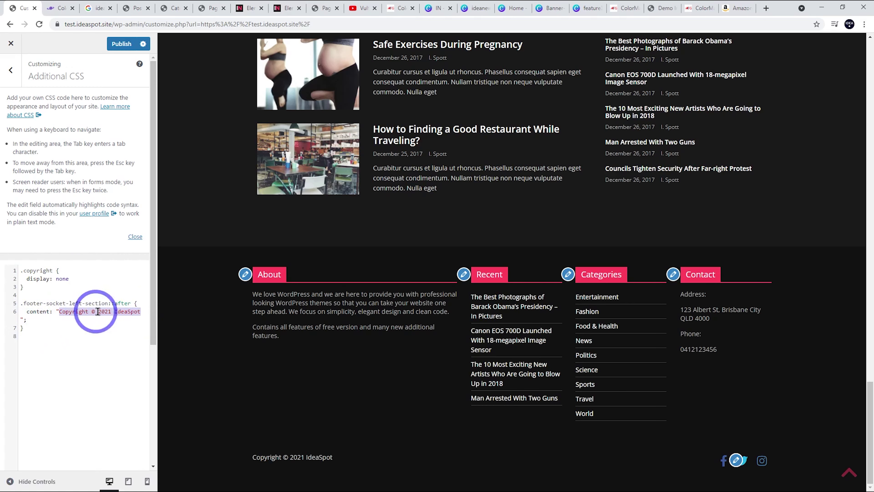
pyautogui.click(73, 359)
pyautogui.click(121, 46)
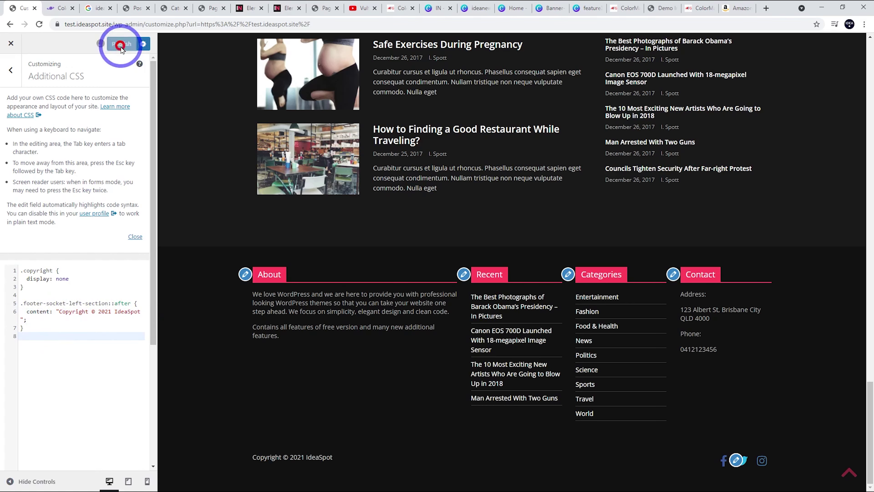
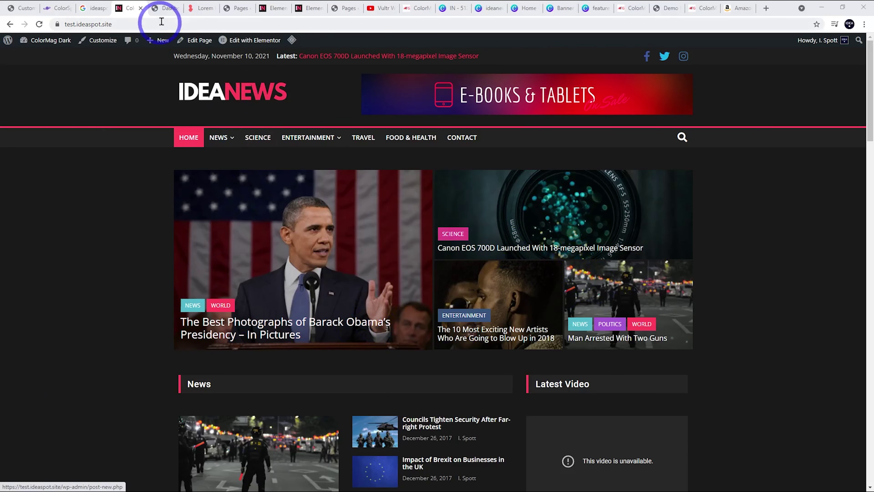
# Create a new post titled "New Politician Elected" and paste the copied lorem ipsum paragraphs as its body.
pyautogui.click(167, 7)
pyautogui.moveTo(22, 113)
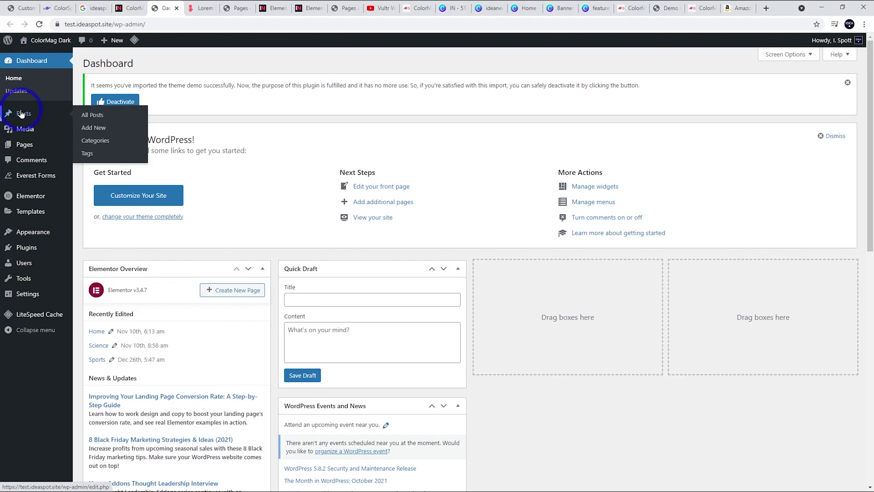
pyautogui.click(98, 128)
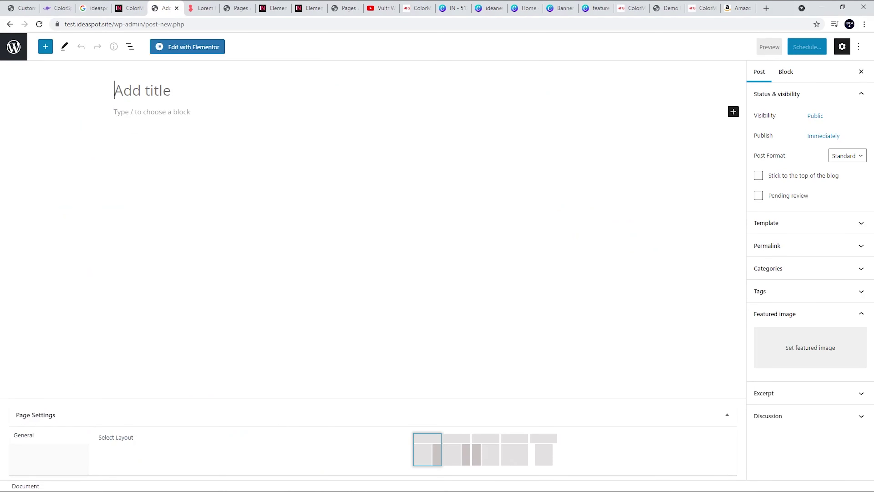
pyautogui.click(155, 92)
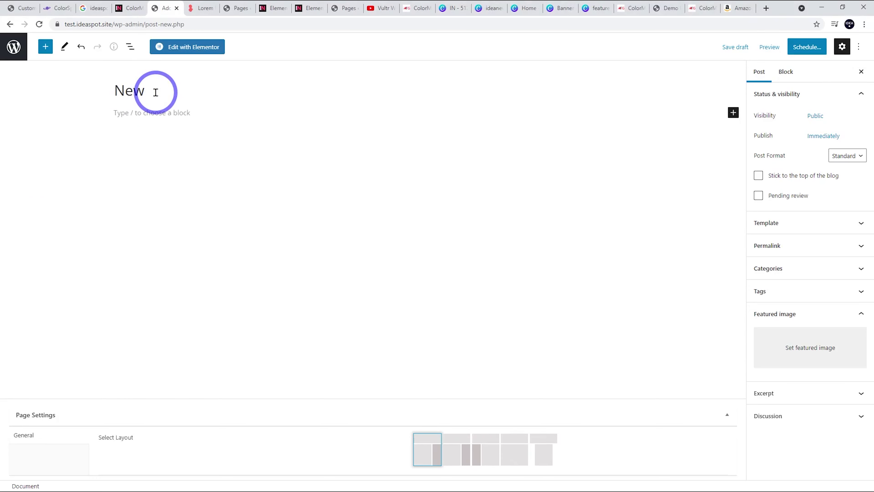
pyautogui.write('New Politician Elected')
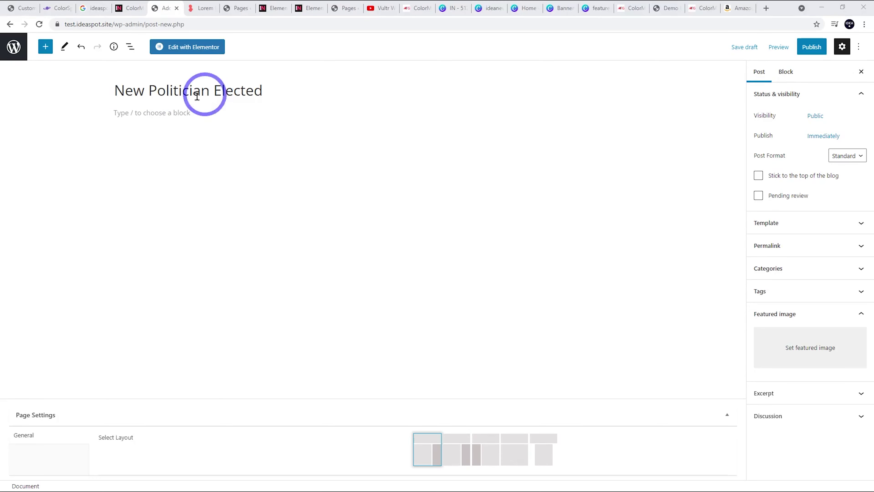
pyautogui.click(154, 112)
pyautogui.hotkey('ctrl', 'v')
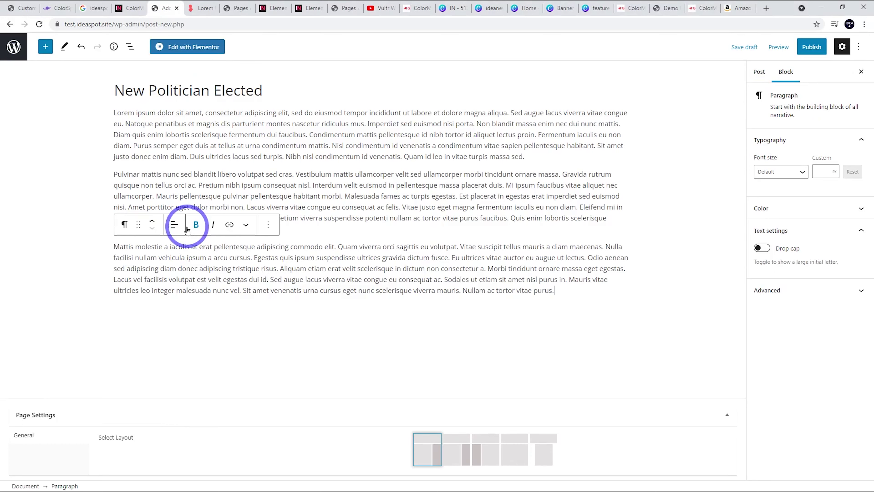
# Check the home page's featured post layout and set feature3.jpg from the media library as the post's featured image.
pyautogui.click(758, 72)
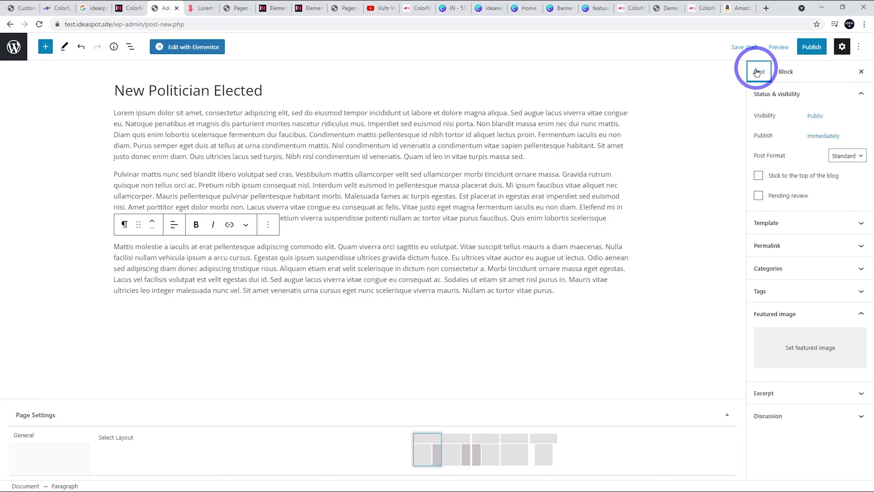
pyautogui.click(812, 349)
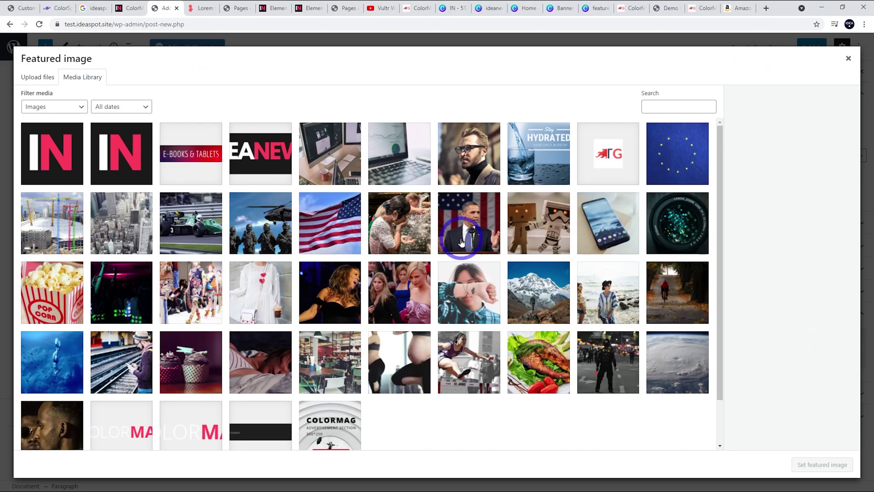
pyautogui.click(468, 236)
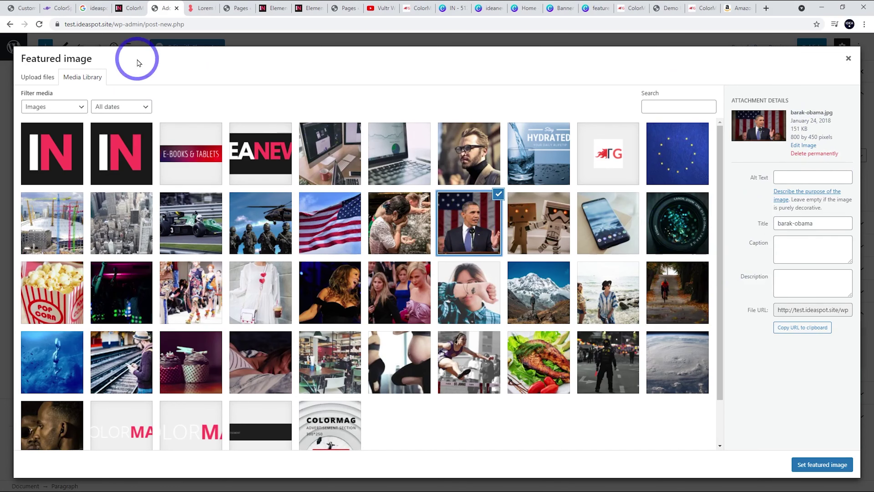
pyautogui.click(123, 9)
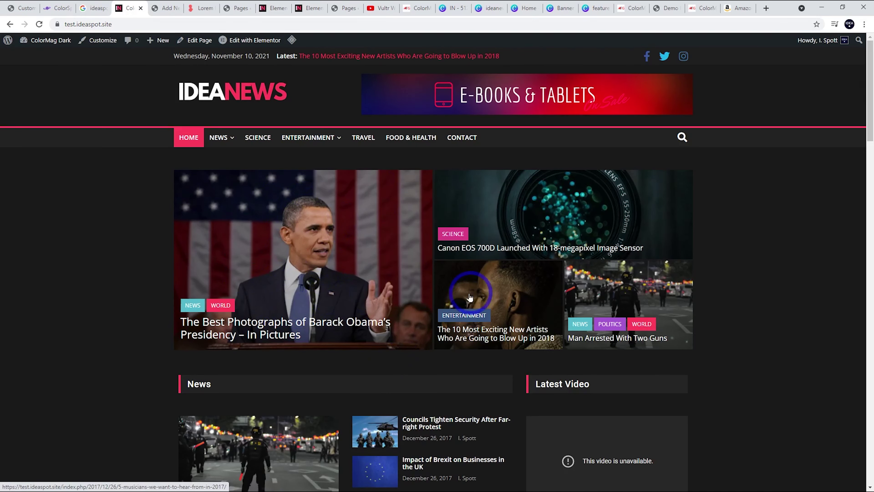
pyautogui.scroll(-1, 448, 306)
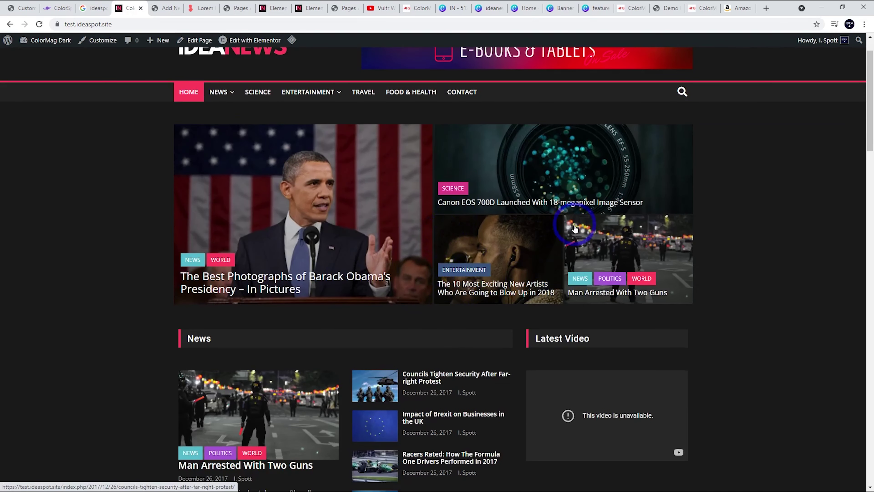
pyautogui.scroll(1, 648, 215)
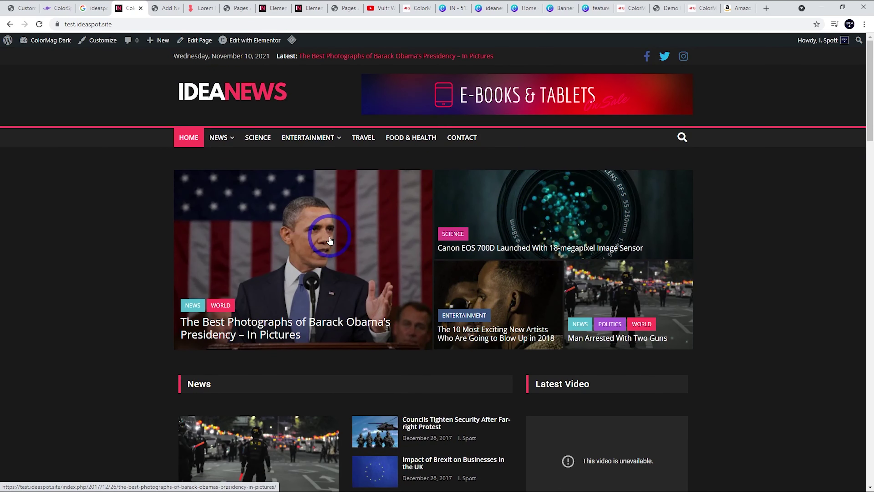
pyautogui.click(163, 7)
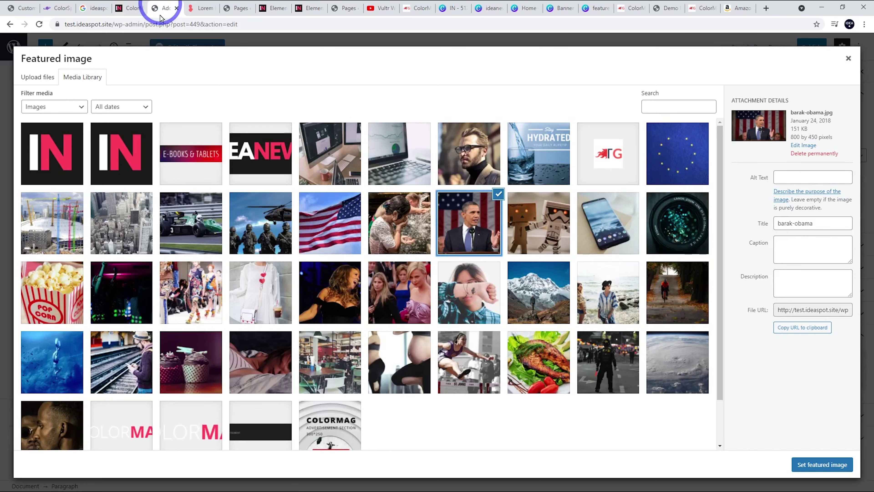
pyautogui.click(471, 163)
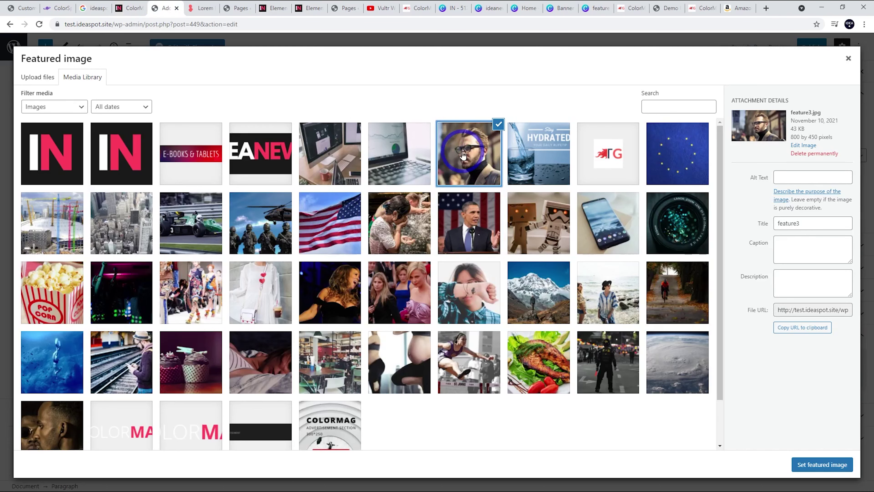
pyautogui.click(823, 464)
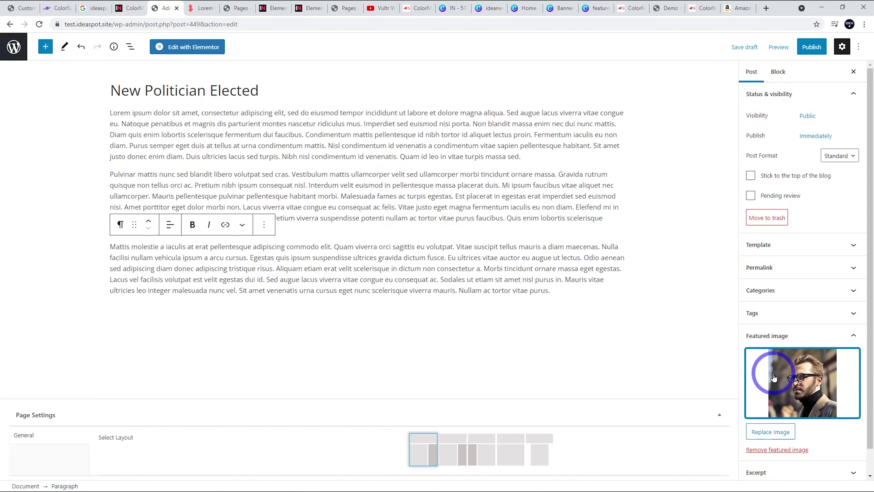
# Assign the post to the News category and its Politics subcategory.
pyautogui.click(789, 293)
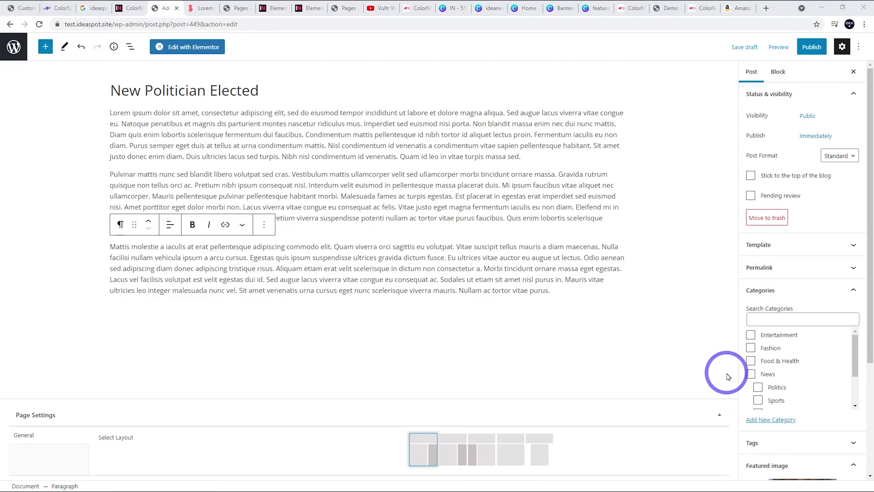
pyautogui.click(751, 374)
pyautogui.click(758, 387)
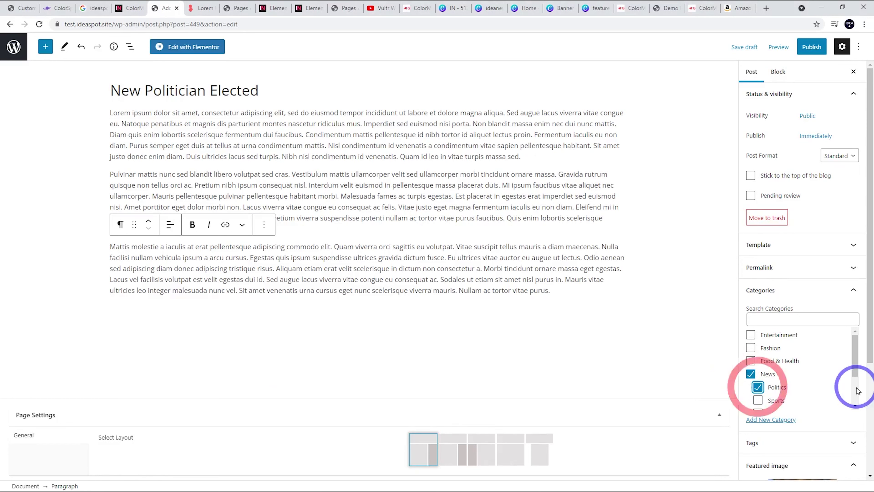
pyautogui.scroll(-2, 806, 385)
pyautogui.scroll(2, 792, 385)
pyautogui.scroll(-2, 751, 367)
pyautogui.scroll(2, 781, 365)
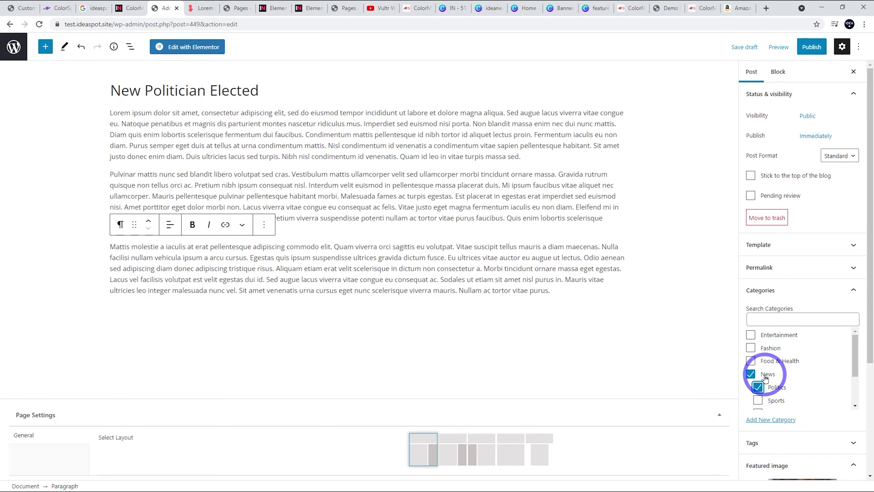
# Publish the "New Politician Elected" post and view its page on the live site.
pyautogui.click(810, 49)
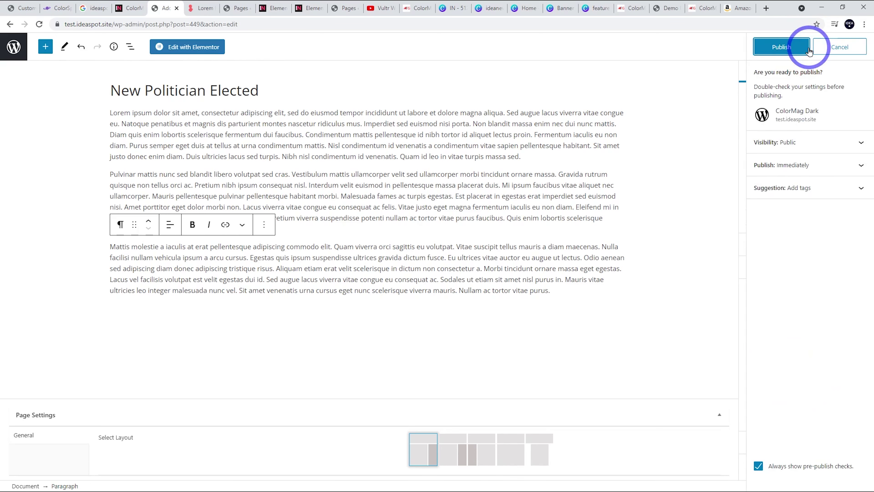
pyautogui.click(806, 48)
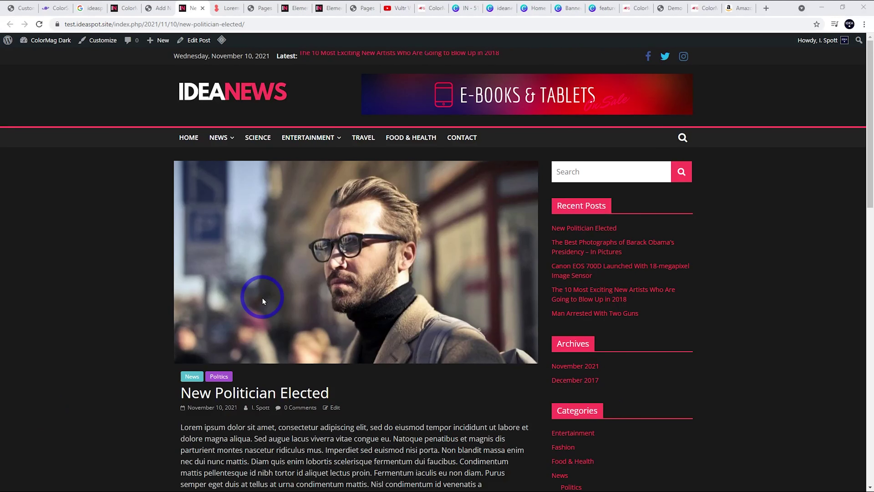
pyautogui.scroll(-3, 425, 287)
pyautogui.scroll(3, 240, 166)
# Examine where the new post appears on the home page, and review its own page with sidebar and comment form.
pyautogui.click(190, 137)
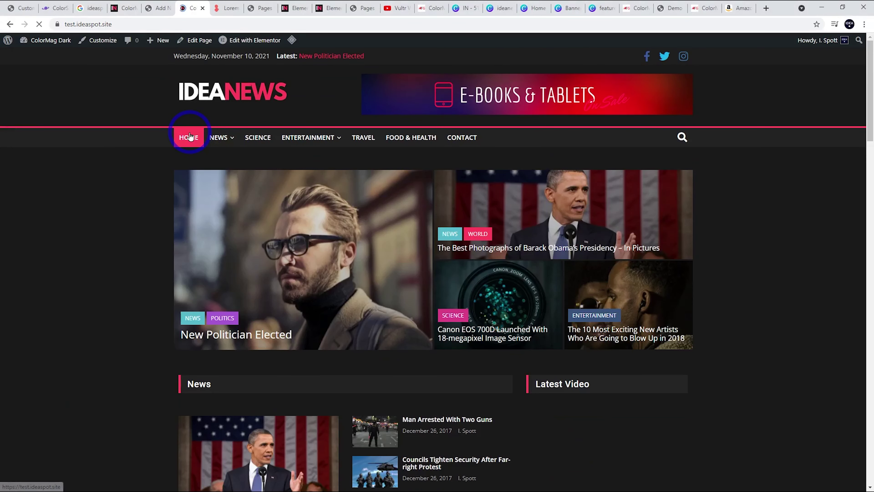
pyautogui.click(370, 290)
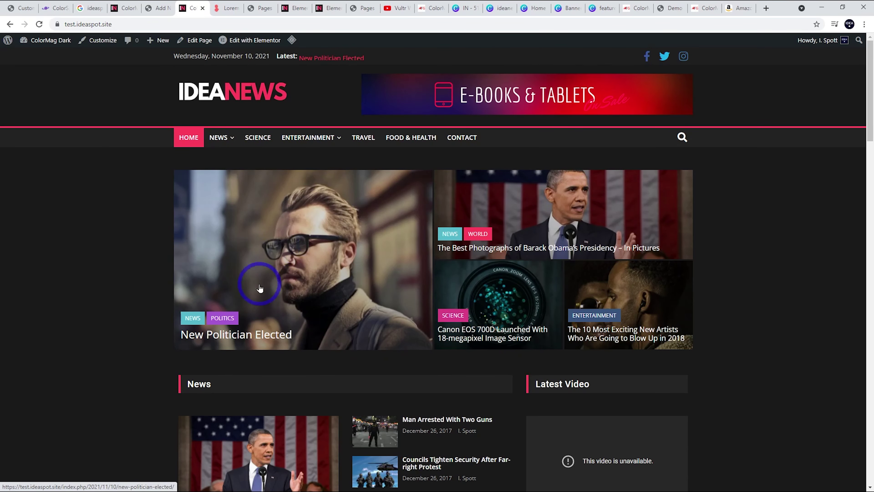
pyautogui.scroll(-5, 308, 253)
pyautogui.scroll(-20, 308, 253)
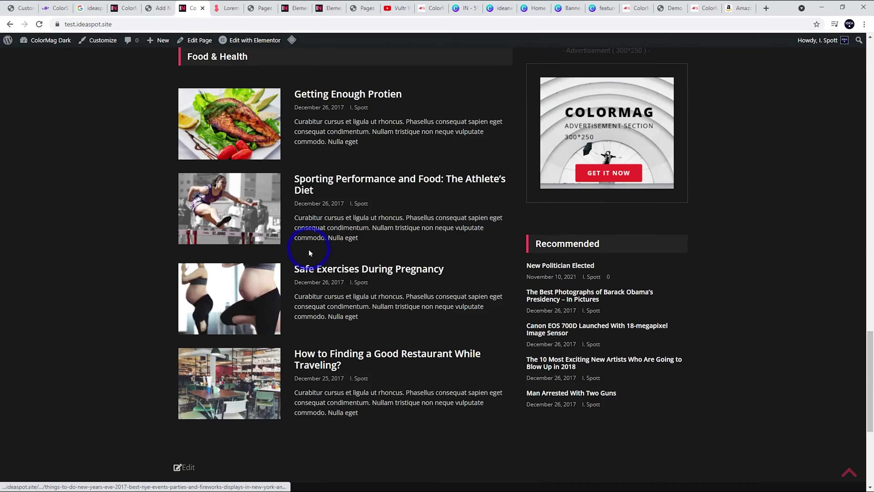
pyautogui.scroll(20, 309, 250)
pyautogui.click(284, 255)
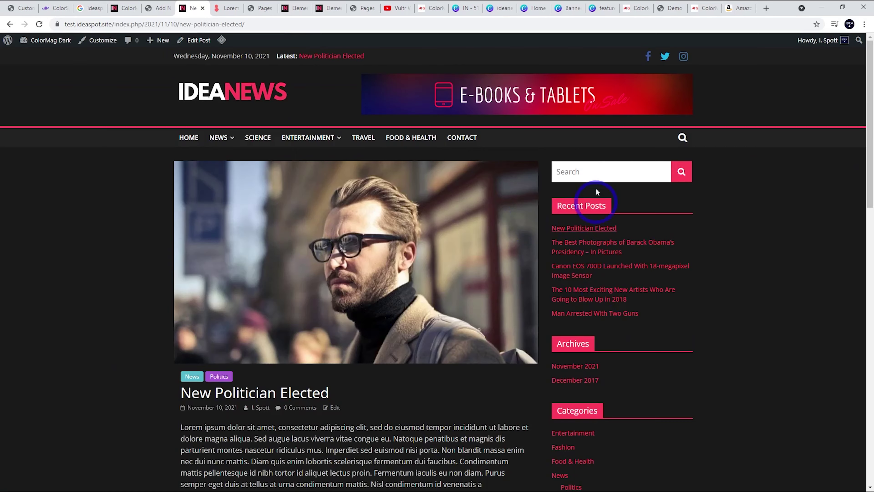
pyautogui.scroll(-5, 627, 258)
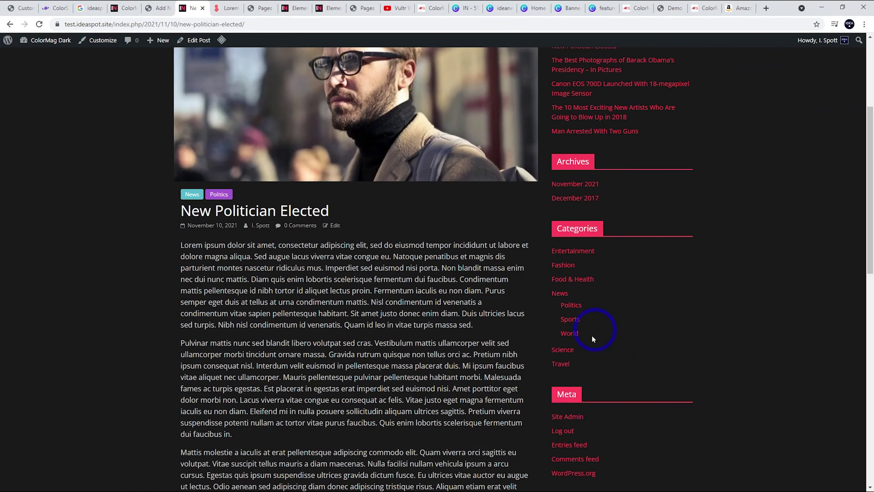
pyautogui.scroll(-6, 416, 392)
pyautogui.scroll(8, 416, 392)
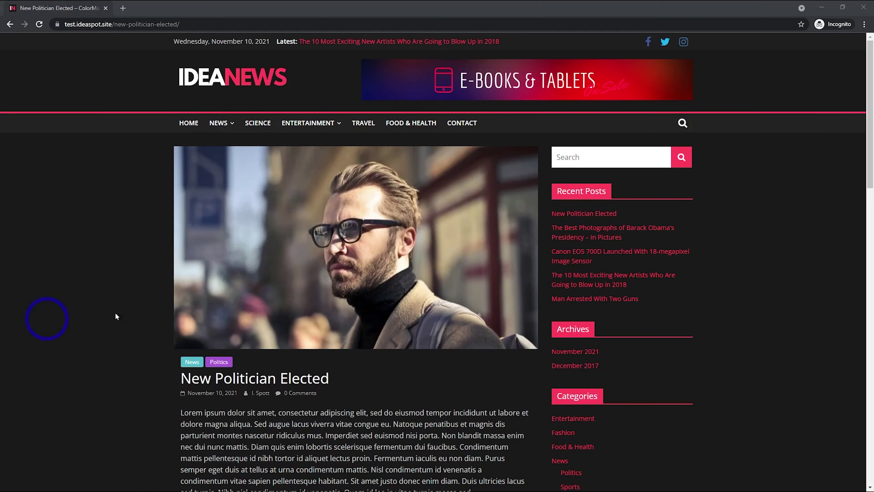
pyautogui.scroll(-15, 116, 316)
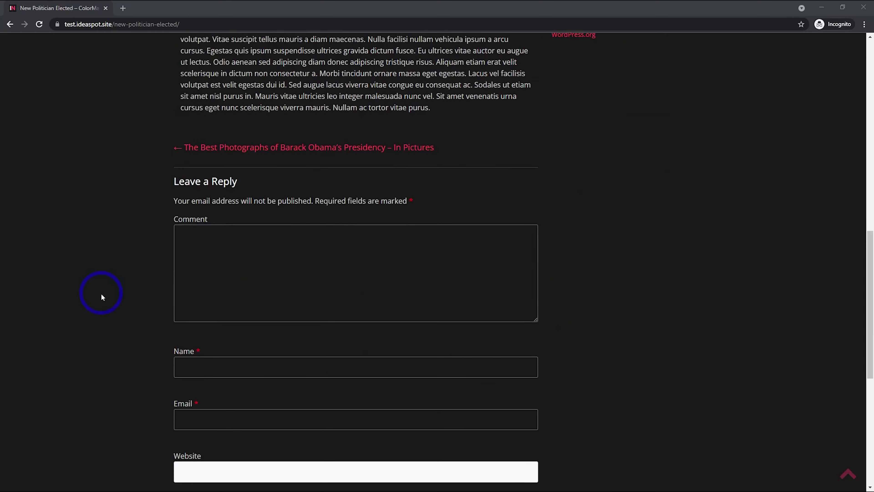
# Review the post page's comment form, footer and sidebar in the incognito window, and close that window.
pyautogui.scroll(5, 461, 324)
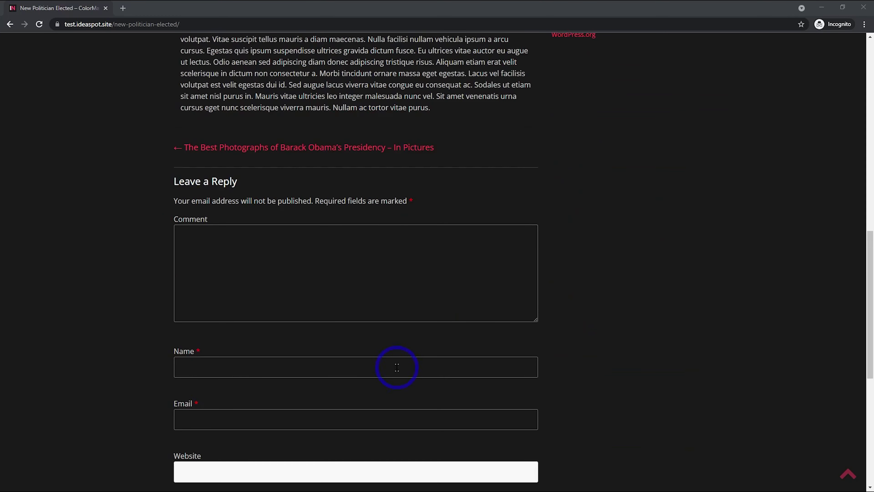
pyautogui.scroll(-4, 397, 367)
pyautogui.scroll(-5, 403, 220)
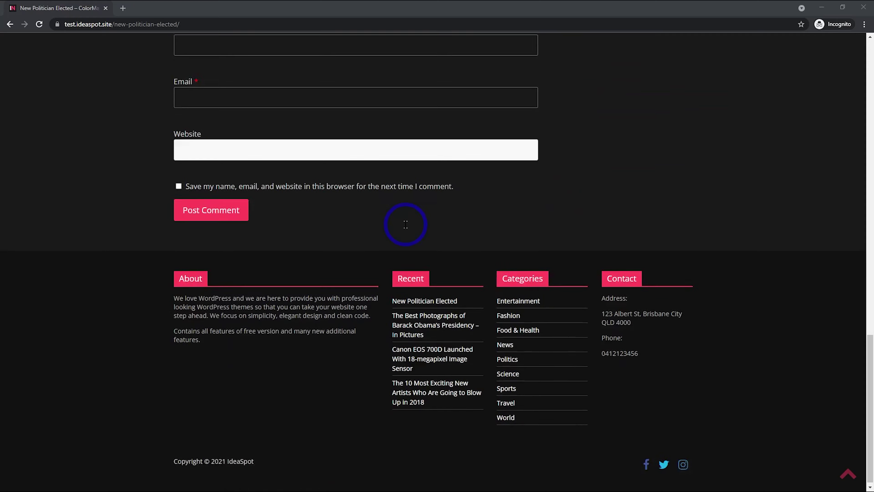
pyautogui.scroll(20, 402, 223)
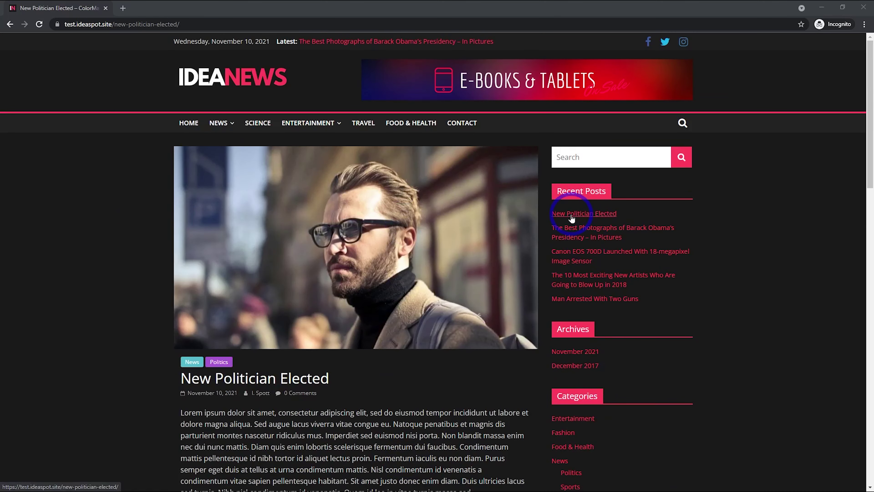
pyautogui.click(864, 7)
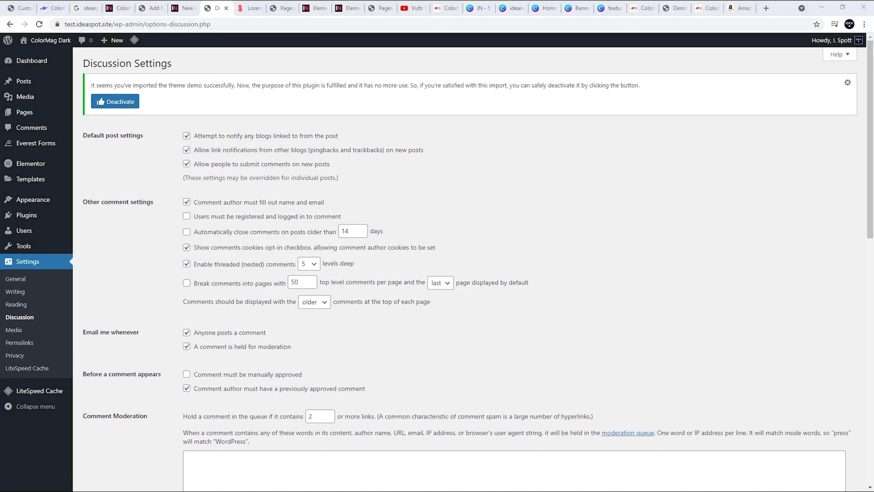
# Disallow comments on new posts in the Discussion settings, and check the published post's comment area on the reloaded page.
pyautogui.click(191, 165)
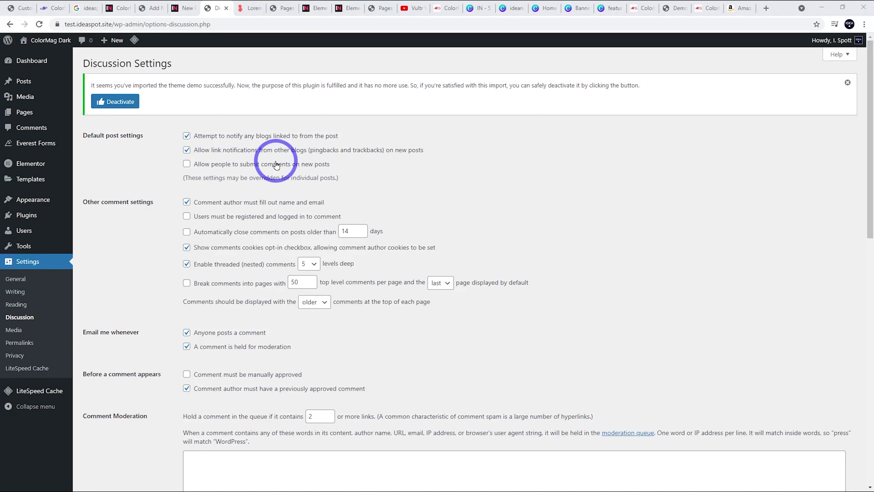
pyautogui.click(185, 6)
pyautogui.click(39, 24)
pyautogui.scroll(-15, 371, 166)
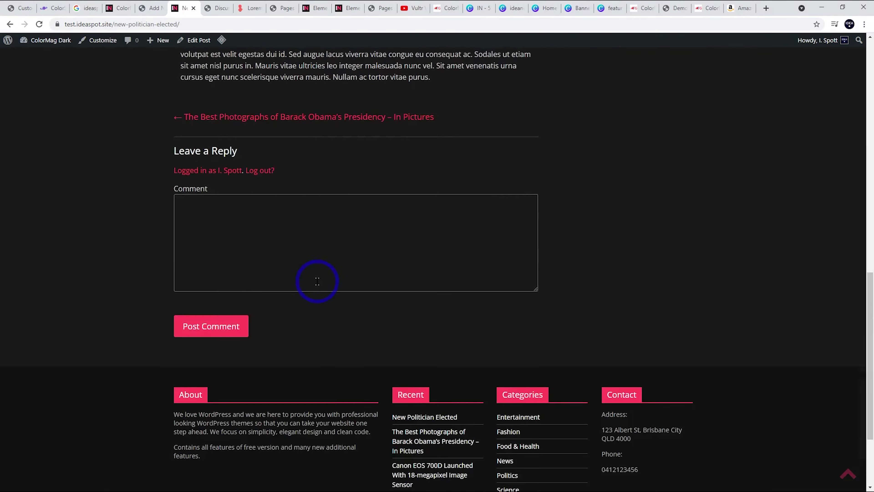
pyautogui.scroll(15, 299, 250)
# Edit the "New Politician Elected" post to disallow comments and pingbacks & trackbacks, and update it.
pyautogui.click(190, 42)
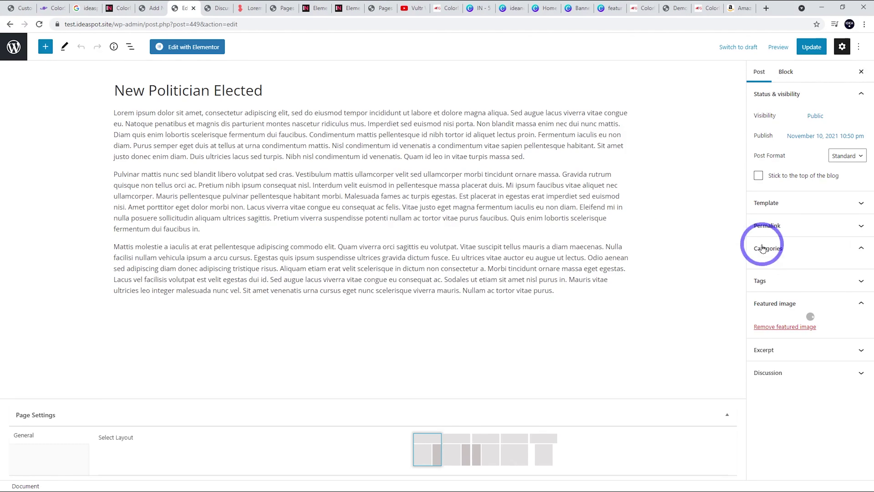
pyautogui.click(763, 249)
pyautogui.click(790, 368)
pyautogui.scroll(-2, 805, 330)
pyautogui.click(751, 317)
pyautogui.scroll(-4, 826, 365)
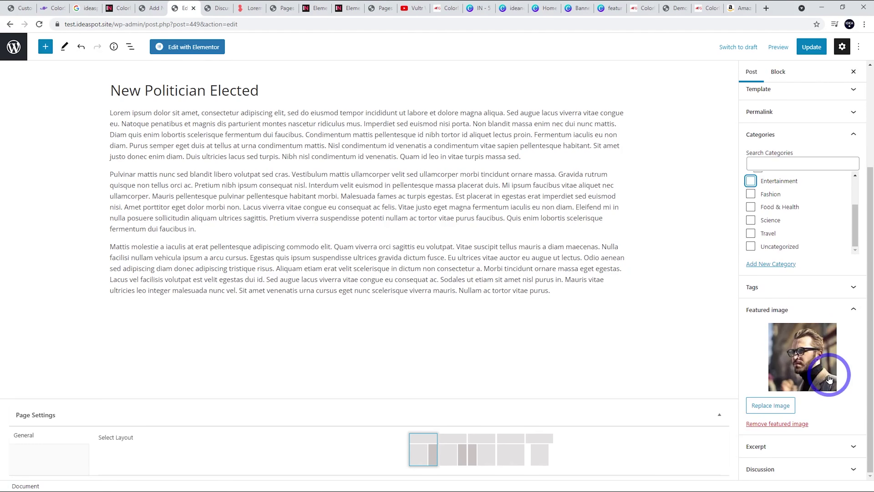
pyautogui.click(785, 469)
pyautogui.click(750, 446)
pyautogui.click(752, 466)
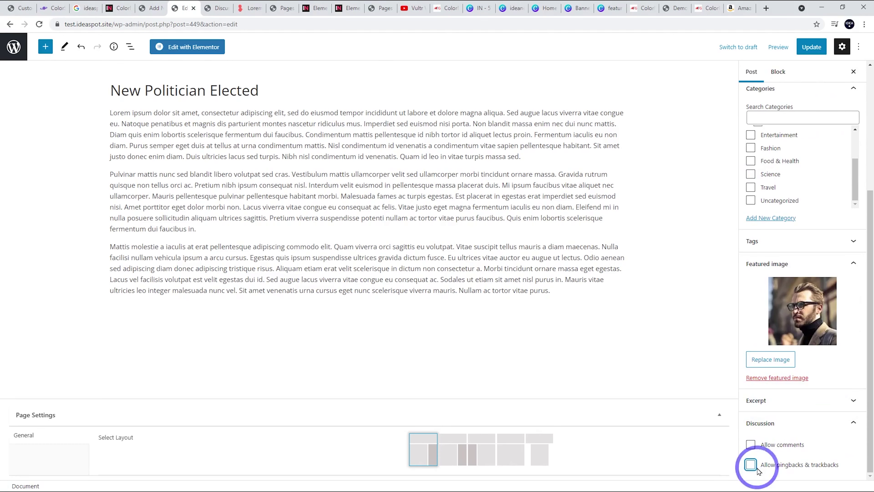
pyautogui.click(807, 48)
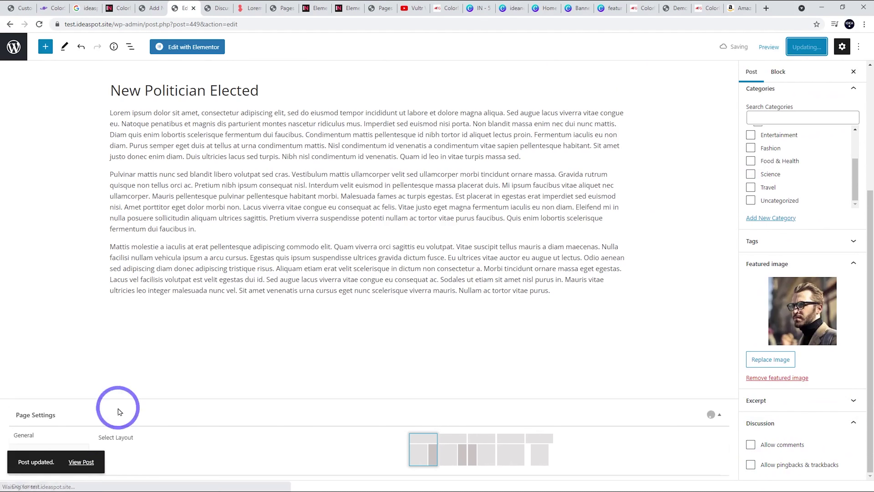
# View the updated post on the live site and check the area below its text for the comment form.
pyautogui.click(80, 459)
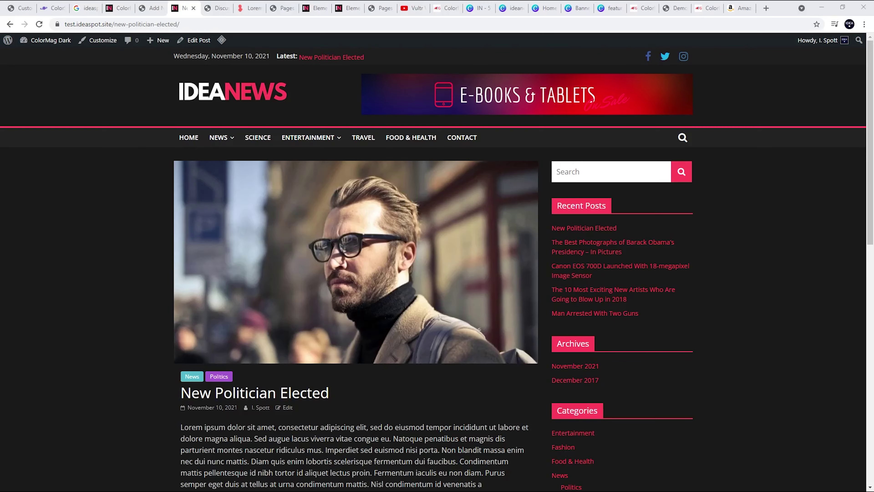
pyautogui.scroll(-15, 361, 304)
pyautogui.scroll(10, 361, 303)
pyautogui.scroll(5, 362, 304)
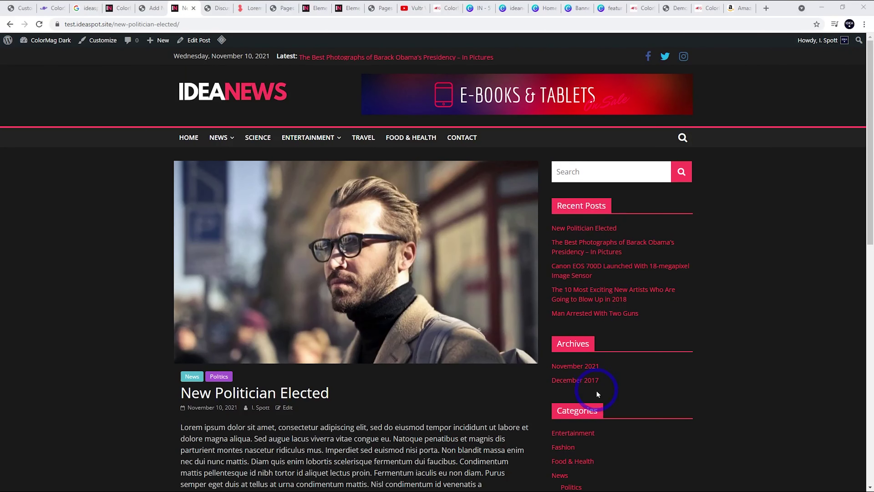
# Customize the post page and remove the Archives widget from the Right Sidebar.
pyautogui.click(96, 44)
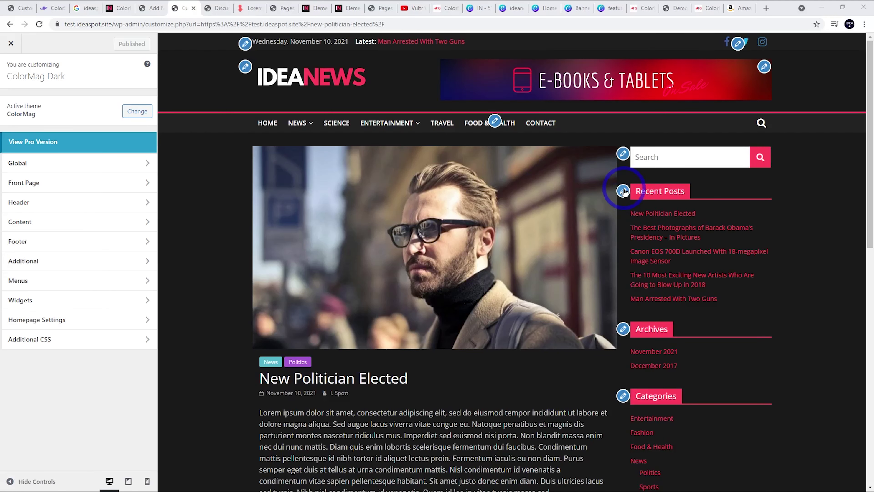
pyautogui.click(624, 191)
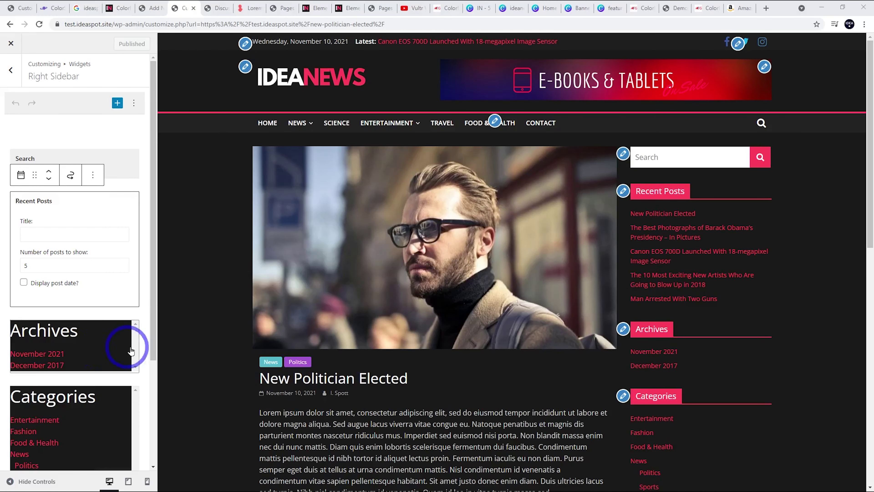
pyautogui.click(131, 350)
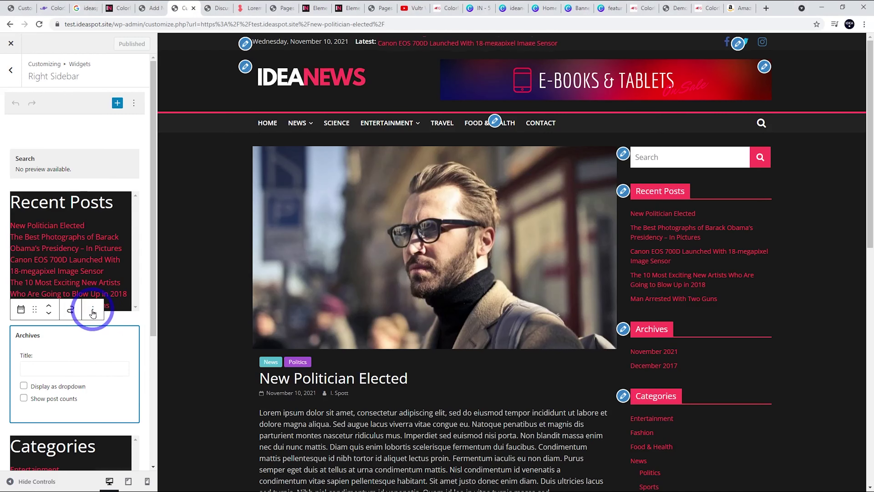
pyautogui.click(92, 312)
pyautogui.click(97, 473)
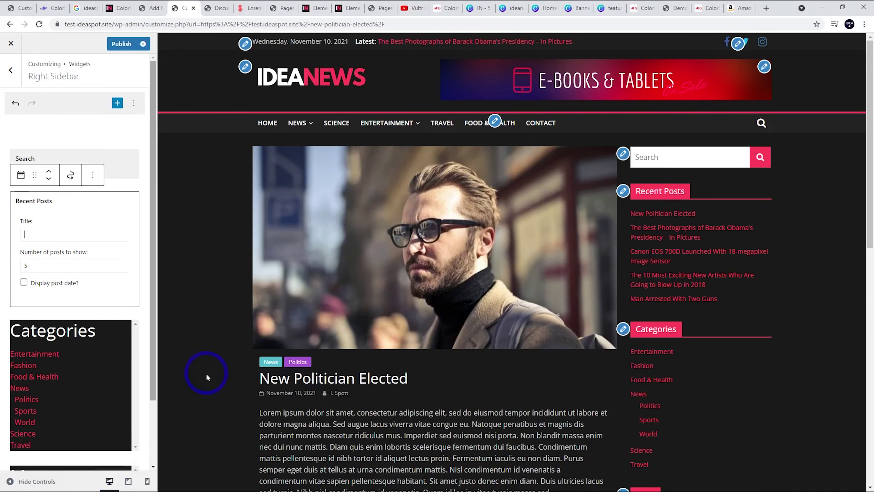
# Remove the Meta widget from the Right Sidebar and publish the customized sidebar.
pyautogui.scroll(-5, 655, 311)
pyautogui.scroll(-3, 38, 303)
pyautogui.scroll(-1, 43, 327)
pyautogui.click(65, 357)
pyautogui.click(93, 350)
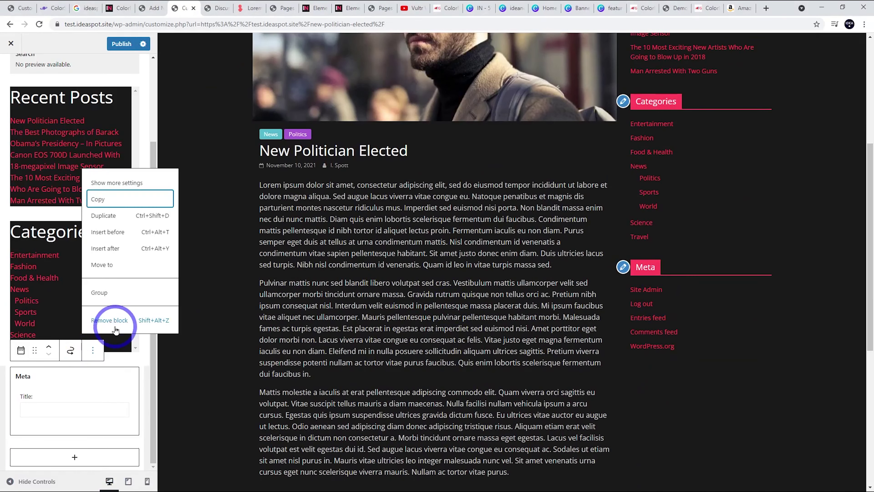
pyautogui.click(115, 330)
pyautogui.scroll(3, 665, 240)
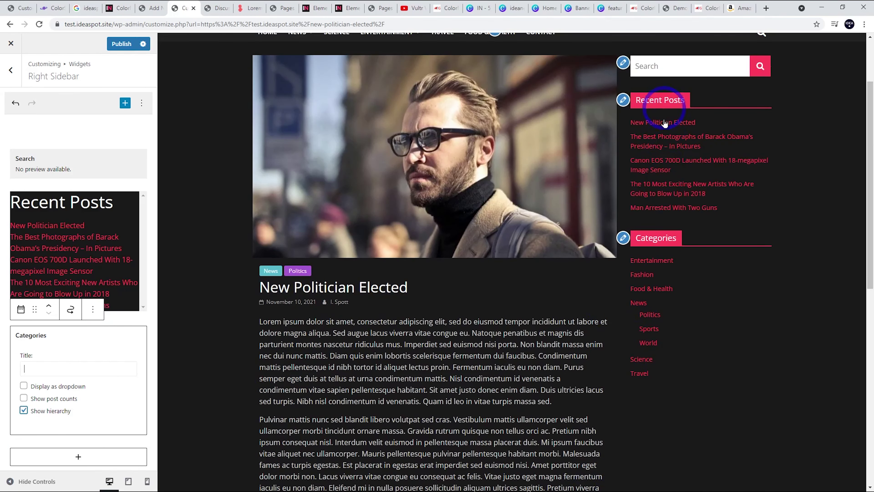
pyautogui.scroll(3, 651, 361)
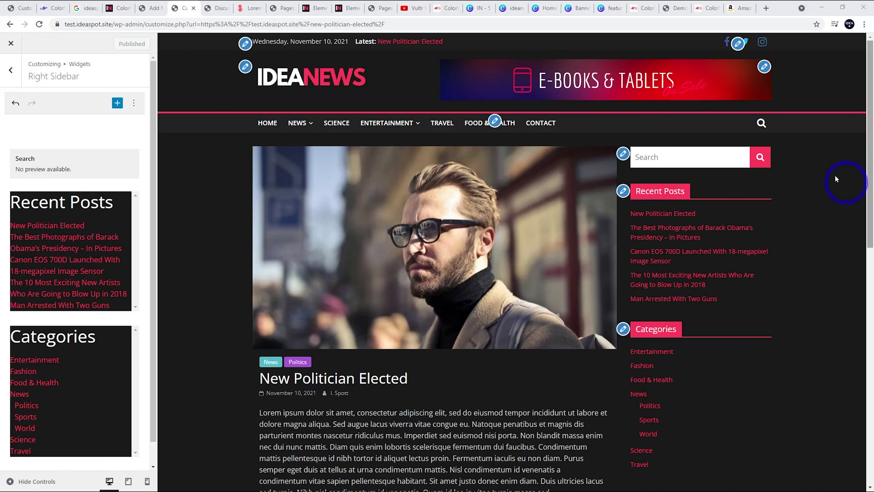
# Open the global Sidebar Layout settings and look through the default layouts for pages and single posts.
pyautogui.click(12, 70)
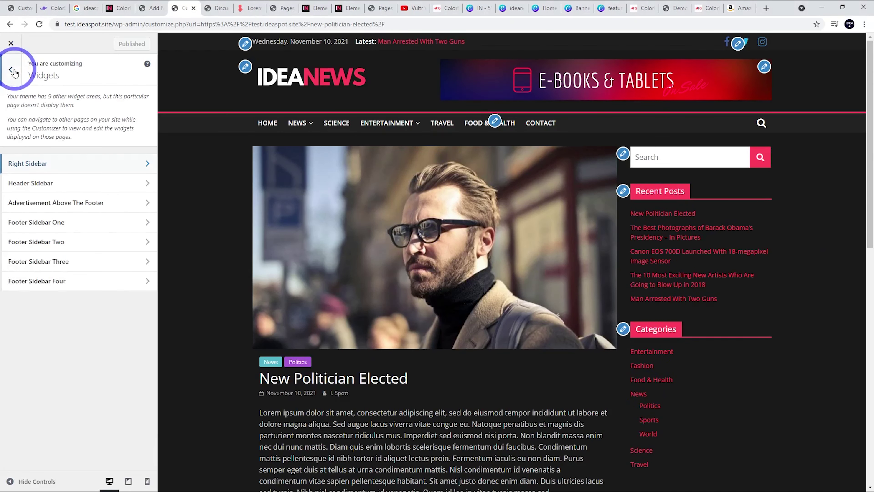
pyautogui.click(13, 70)
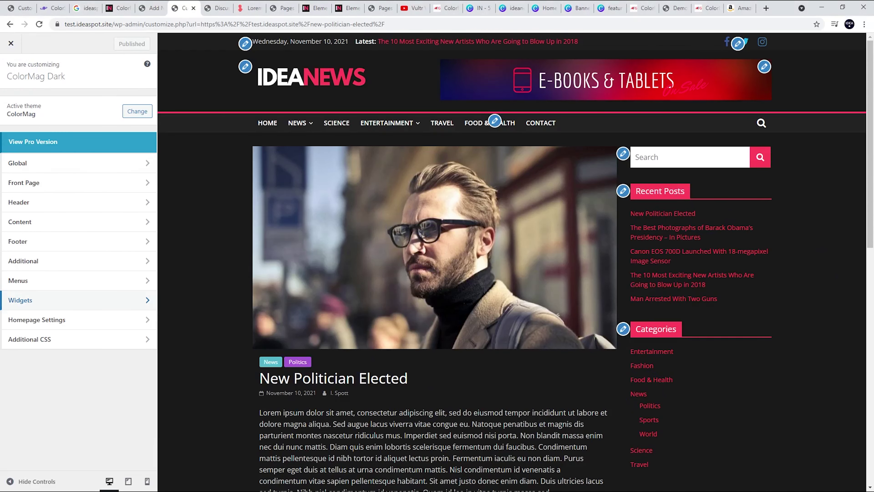
pyautogui.click(39, 163)
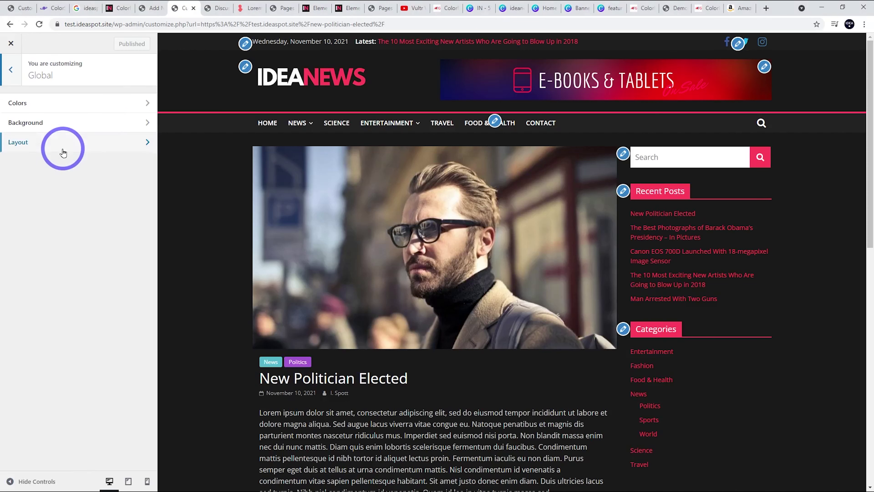
pyautogui.click(65, 147)
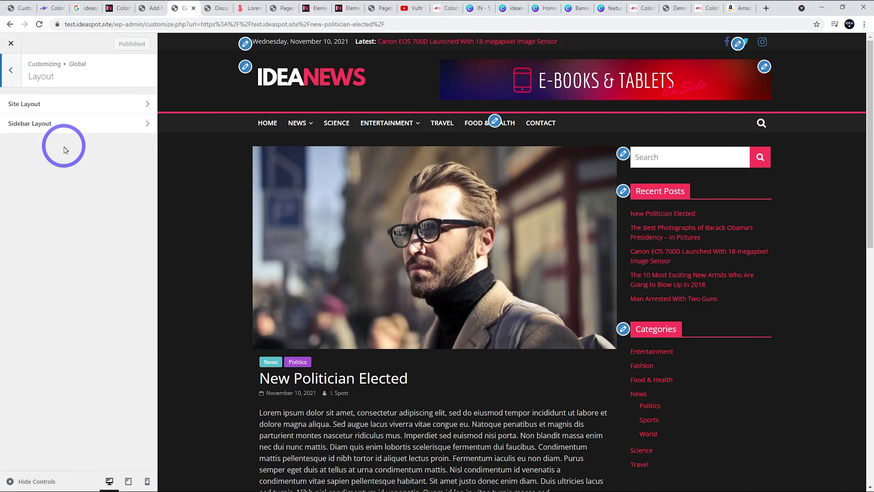
pyautogui.click(53, 125)
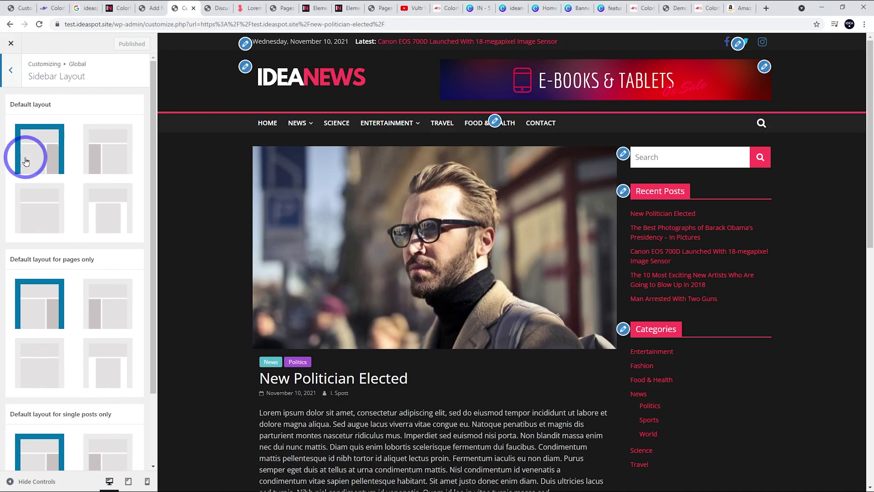
pyautogui.scroll(-2, 23, 155)
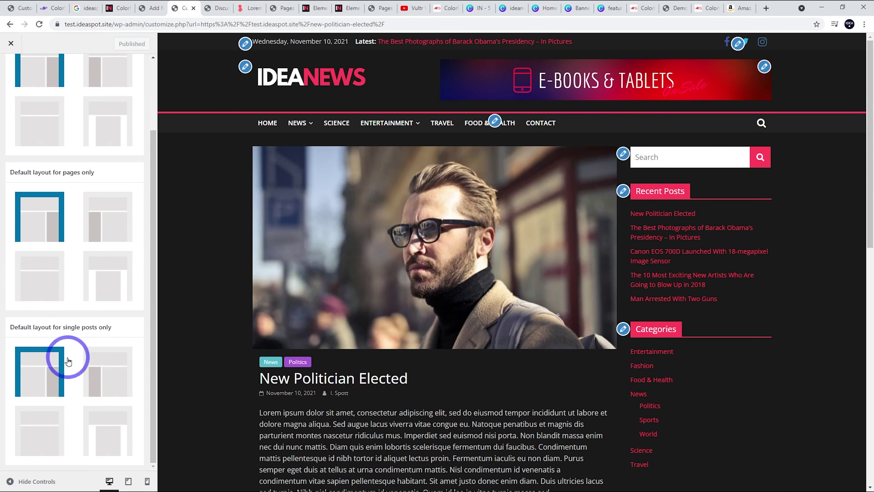
# Try the full-width, centered no-sidebar and left-sidebar default layouts for single posts, examining the article in the preview.
pyautogui.click(48, 448)
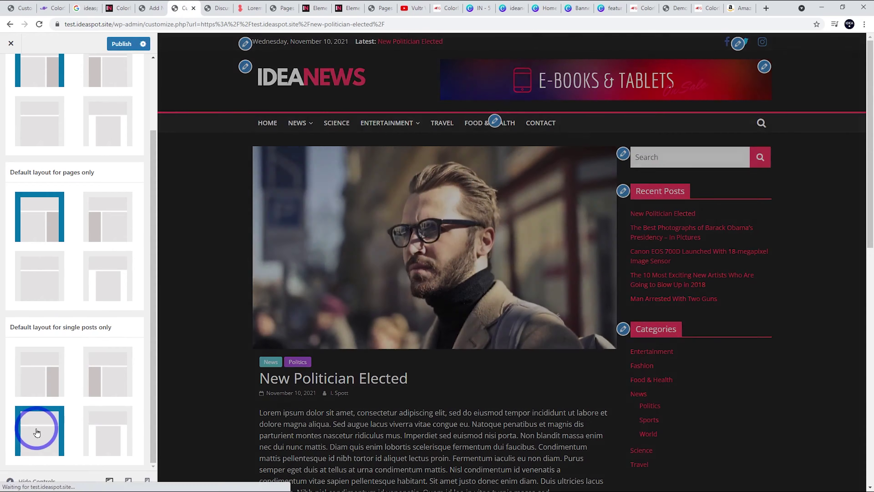
pyautogui.click(103, 434)
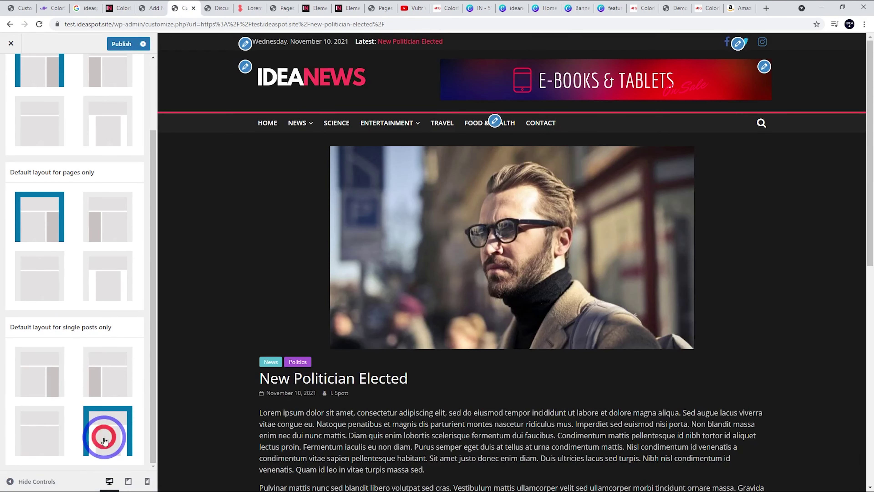
pyautogui.scroll(-5, 353, 157)
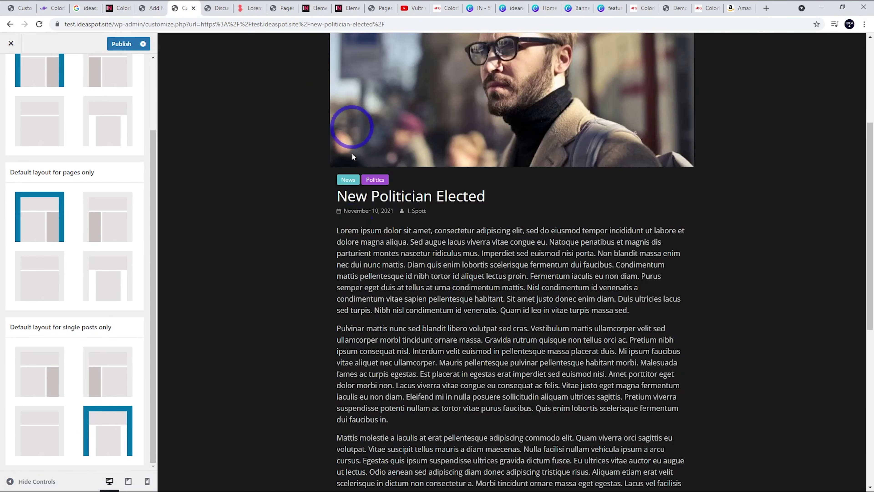
pyautogui.scroll(-7, 430, 358)
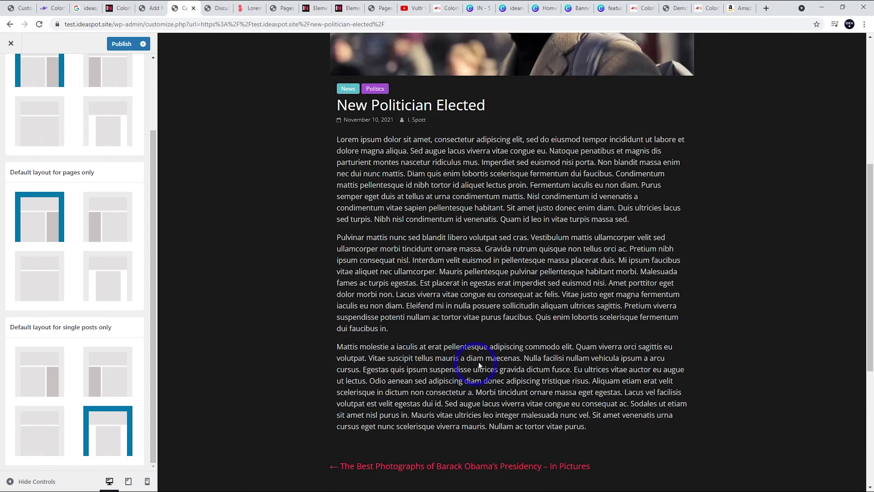
pyautogui.scroll(5, 301, 346)
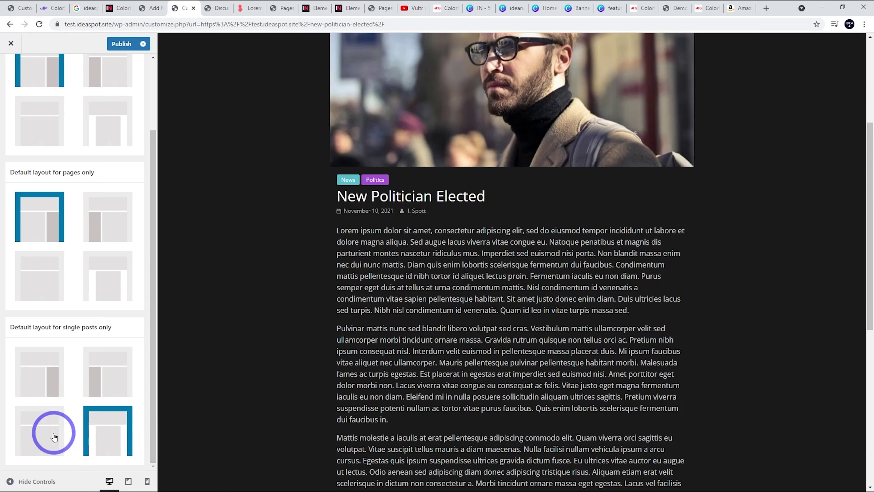
pyautogui.click(97, 387)
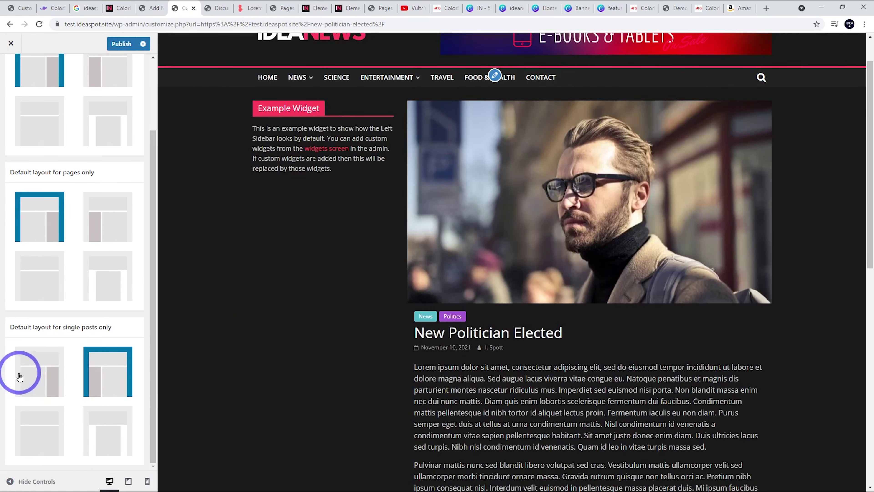
# Set the default layout for single posts to the right sidebar and publish the customization.
pyautogui.click(30, 370)
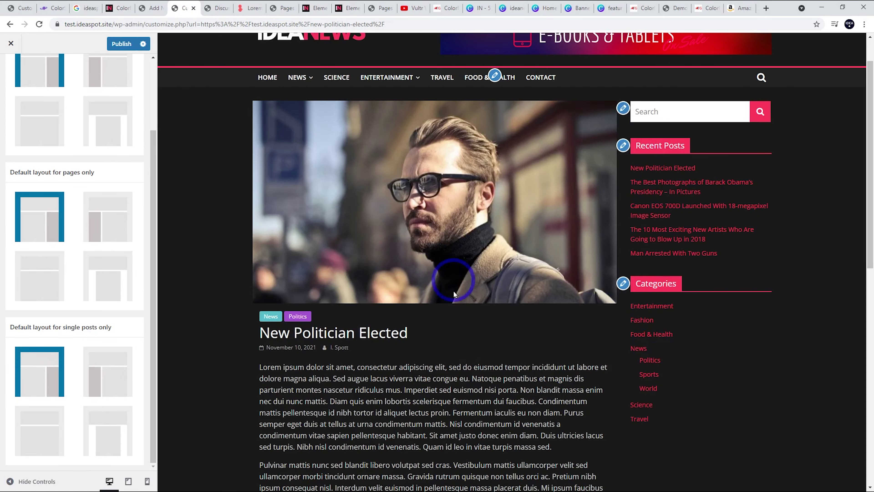
pyautogui.scroll(2, 447, 276)
pyautogui.scroll(-1, 614, 290)
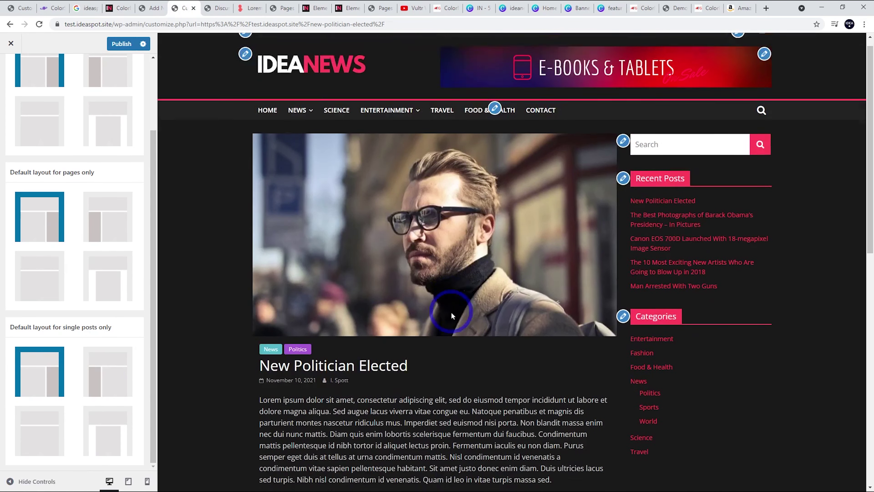
pyautogui.scroll(1, 454, 293)
pyautogui.click(121, 44)
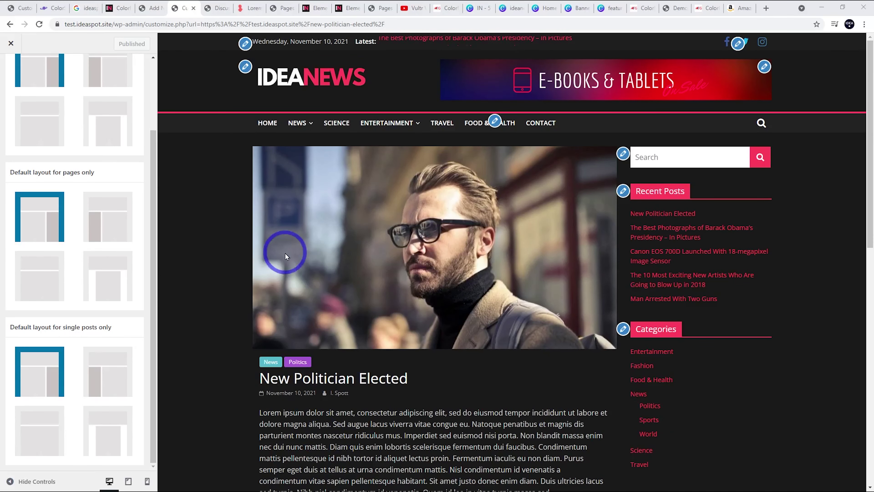
# Open the New Politician Elected post for editing and look over its category and featured image settings.
pyautogui.click(118, 8)
pyautogui.click(297, 230)
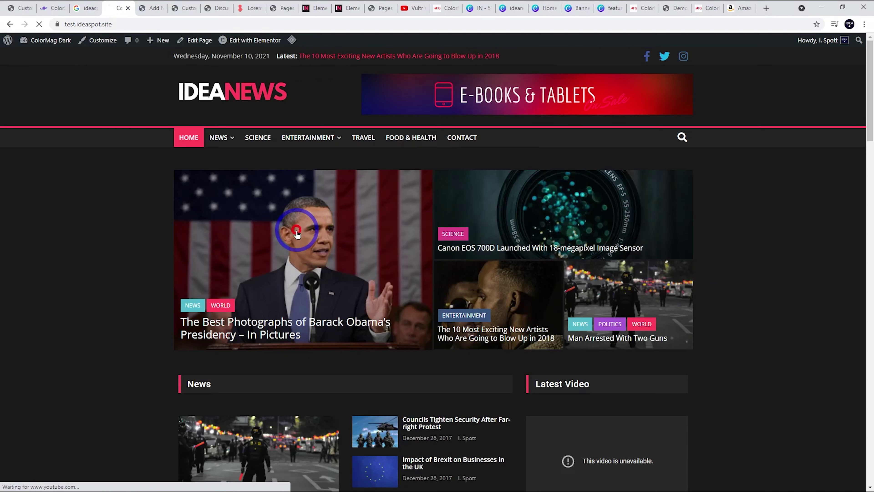
pyautogui.click(228, 236)
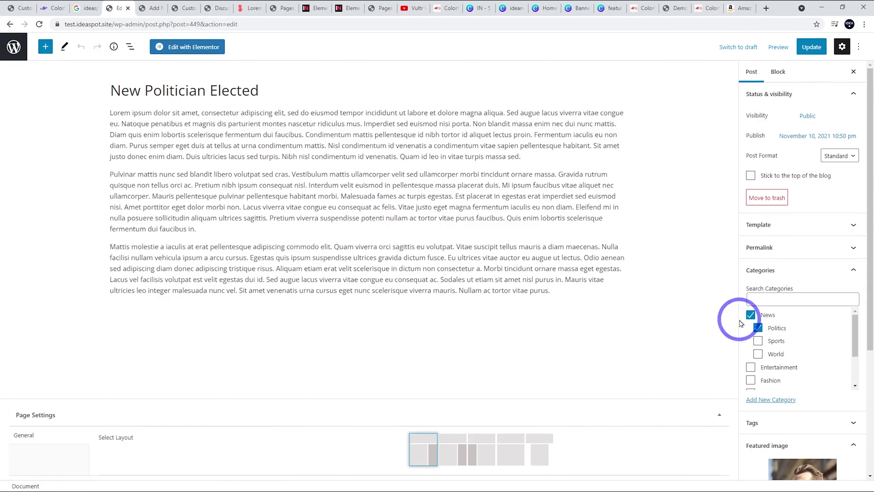
pyautogui.scroll(-4, 740, 323)
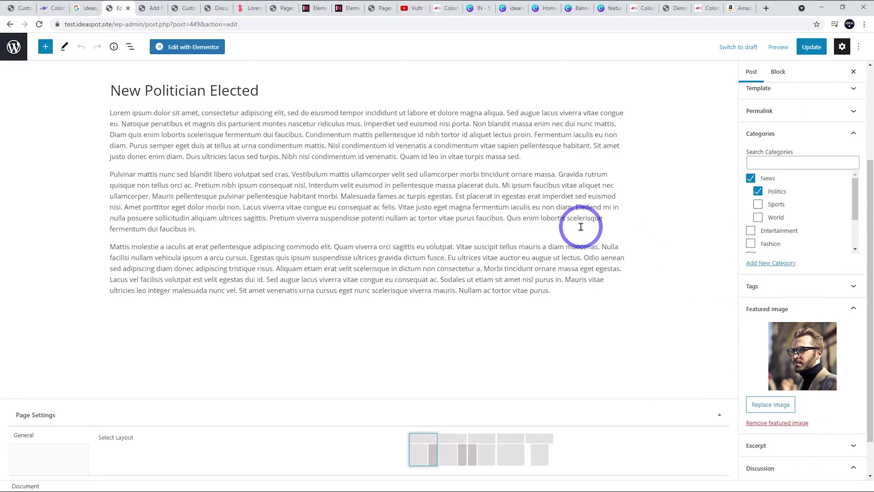
pyautogui.click(151, 8)
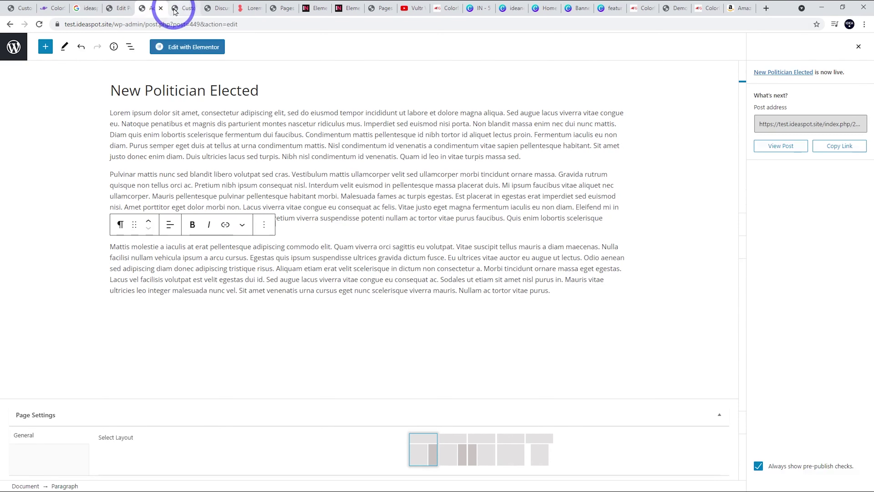
pyautogui.click(183, 8)
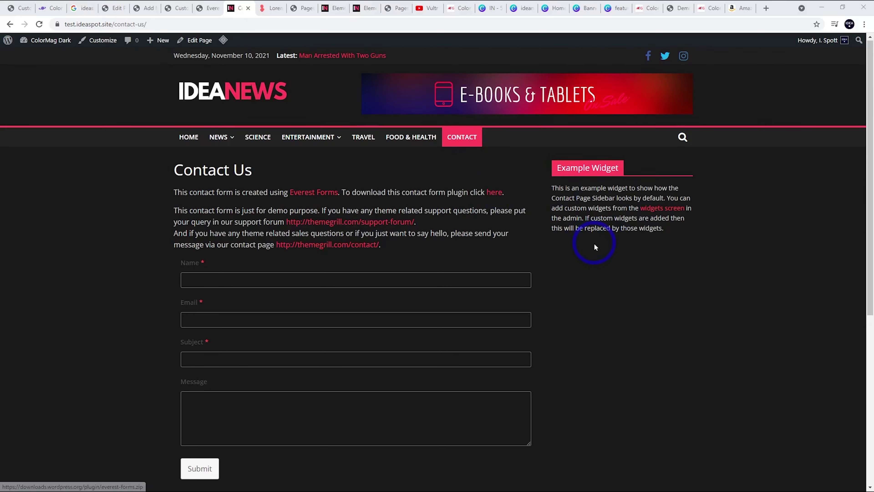
# Look over the Contact Us page, open the widgets screen linked in its sidebar in a new tab, and dismiss the welcome guide.
pyautogui.scroll(-3, 594, 243)
pyautogui.scroll(3, 205, 303)
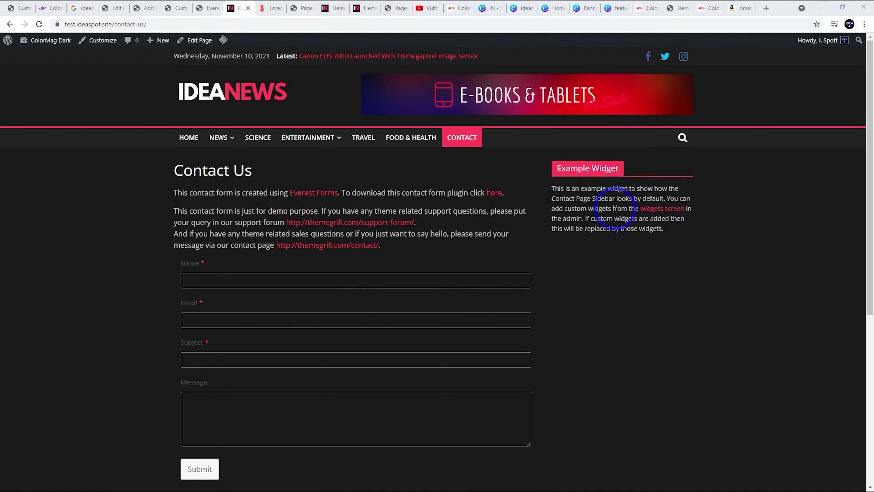
pyautogui.rightClick(654, 209)
pyautogui.click(688, 214)
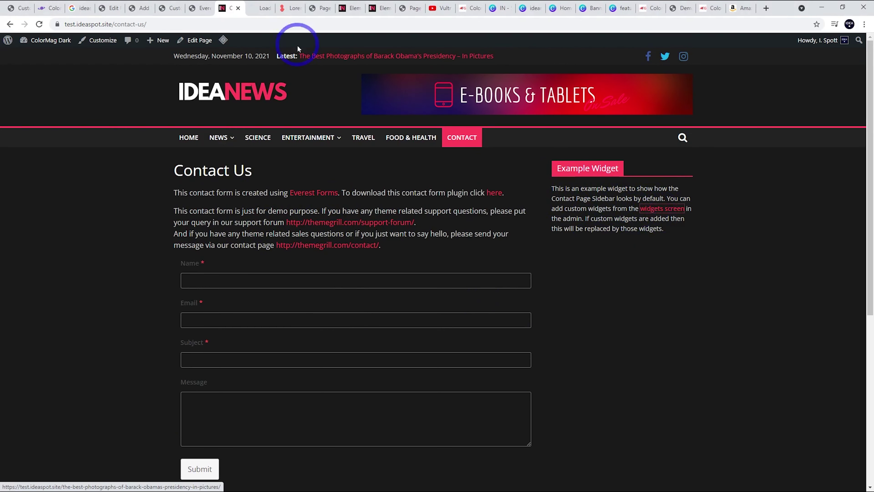
pyautogui.click(259, 8)
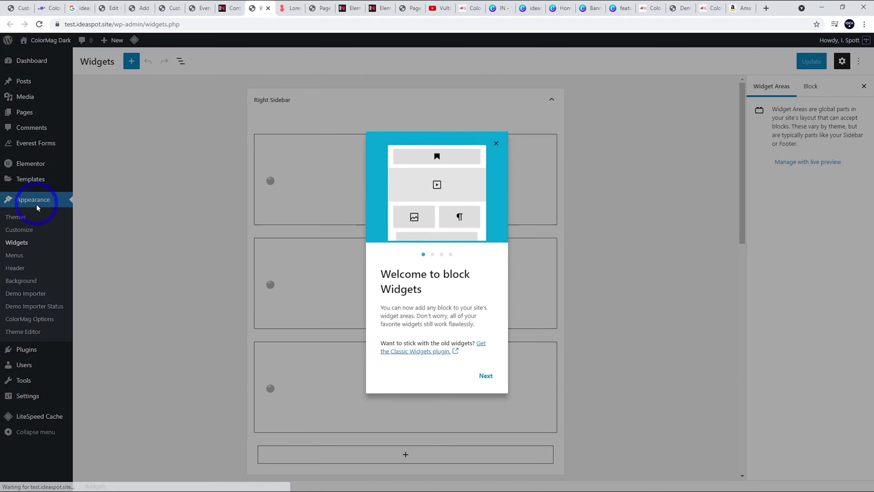
pyautogui.click(496, 144)
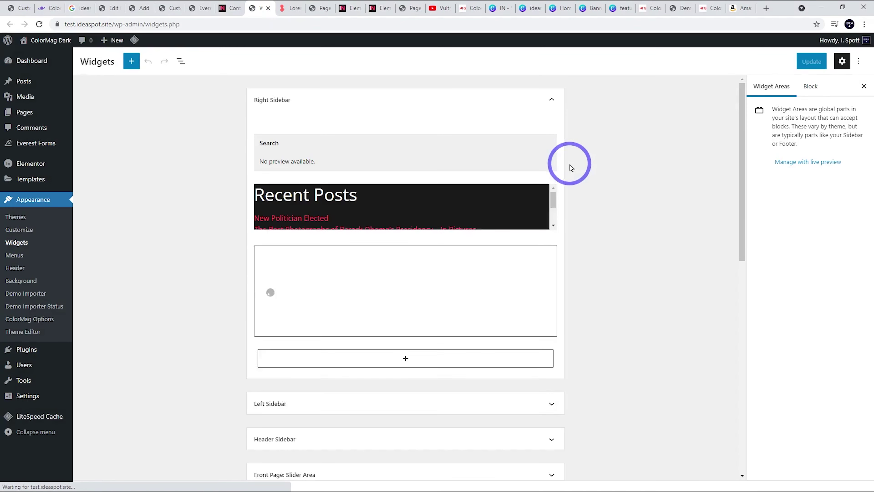
# Collapse the Right Sidebar widget area, expand Contact Page Sidebar, and compare it with the example widget on the contact page.
pyautogui.click(548, 103)
pyautogui.click(548, 103)
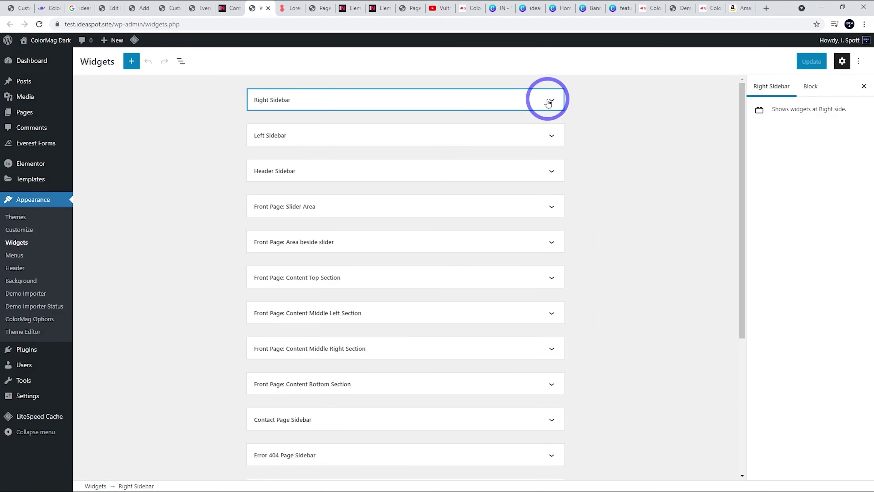
pyautogui.scroll(-4, 335, 319)
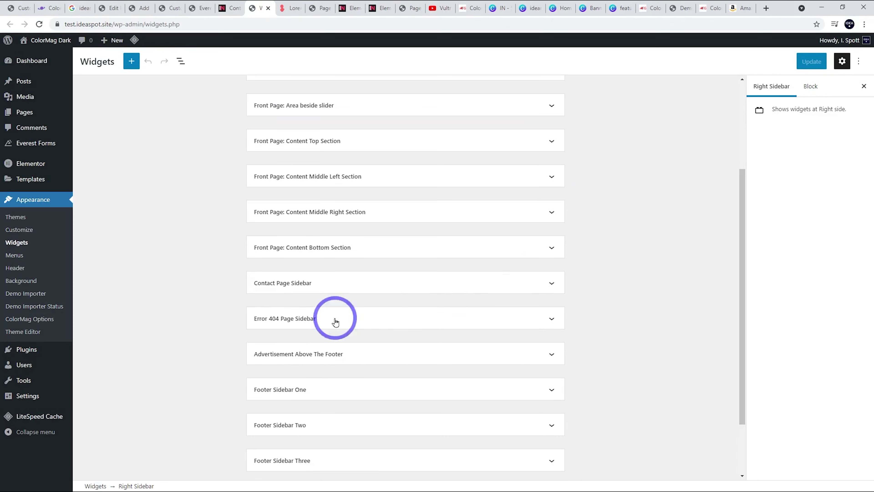
pyautogui.click(341, 284)
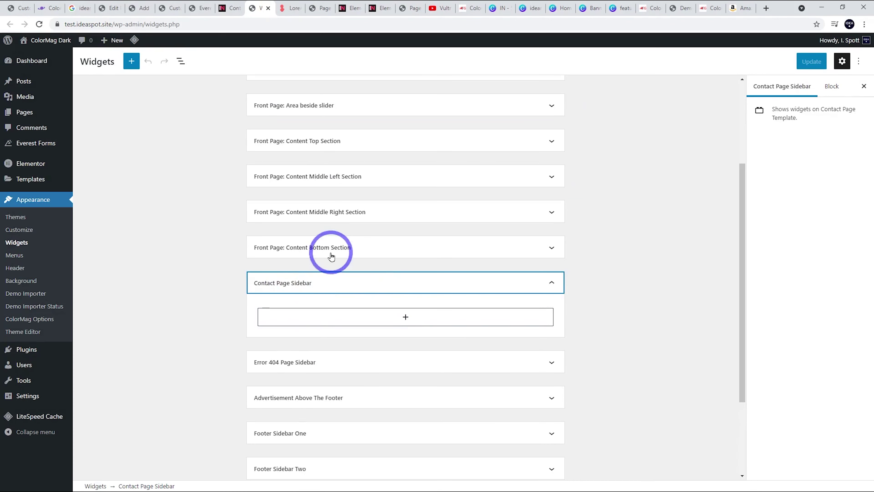
pyautogui.click(234, 4)
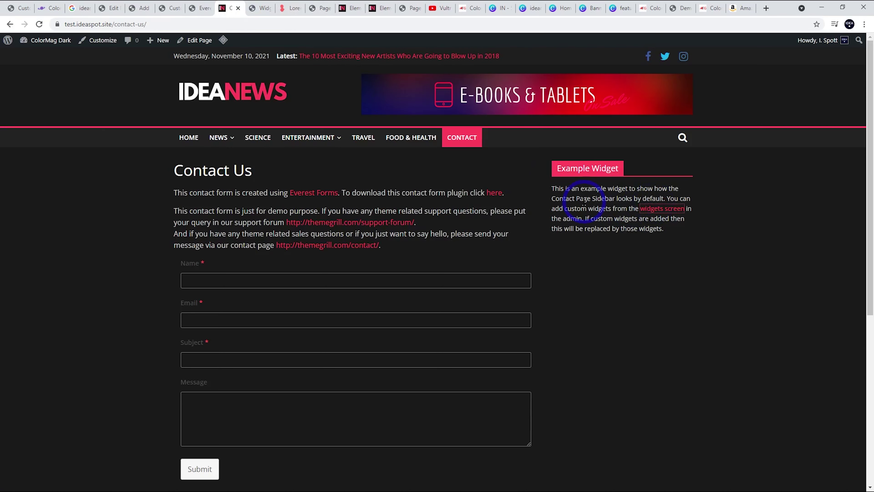
pyautogui.click(260, 4)
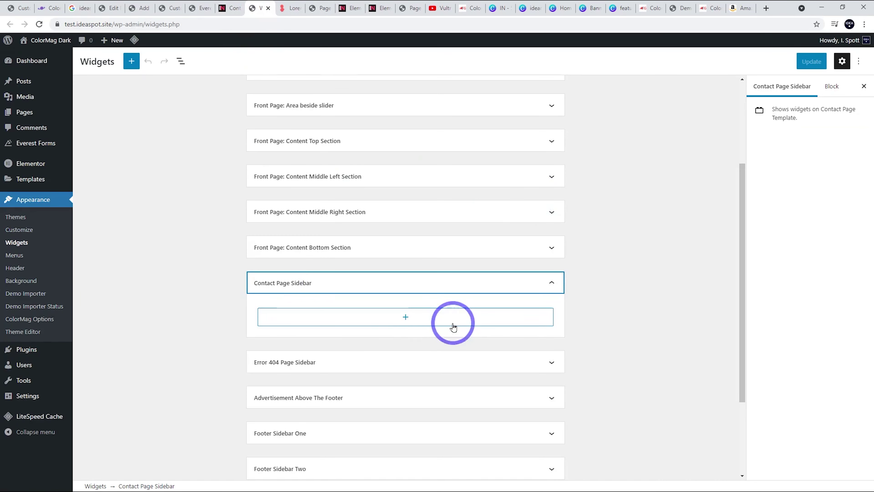
# Add a paragraph block to the Contact Page Sidebar and paste the copied "Mattis molestie a iaculis" placeholder text into it.
pyautogui.click(406, 317)
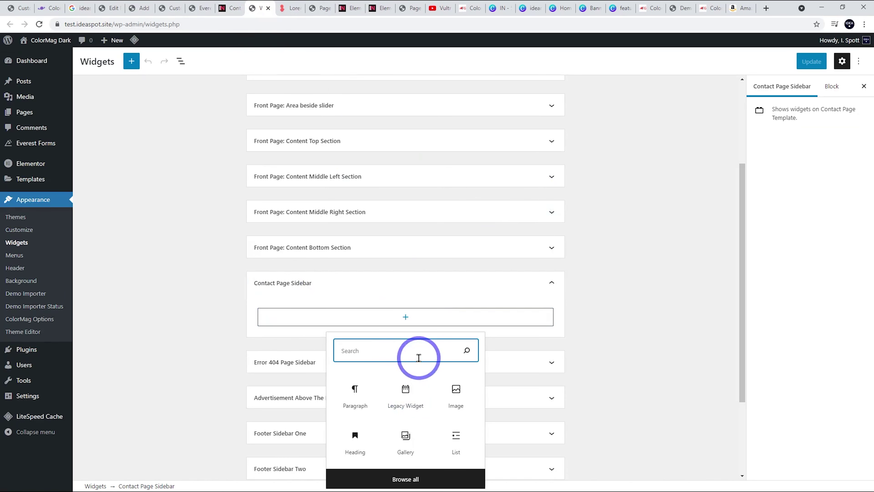
pyautogui.click(351, 392)
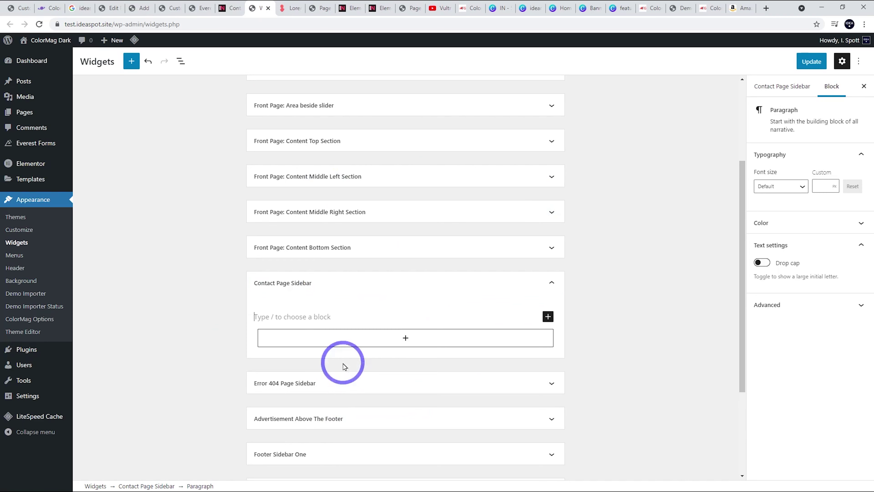
pyautogui.hotkey('ctrl', 'v')
# Add an image block below the paragraph in the Contact Page Sidebar, using feature1.jpg from the media library.
pyautogui.click(405, 394)
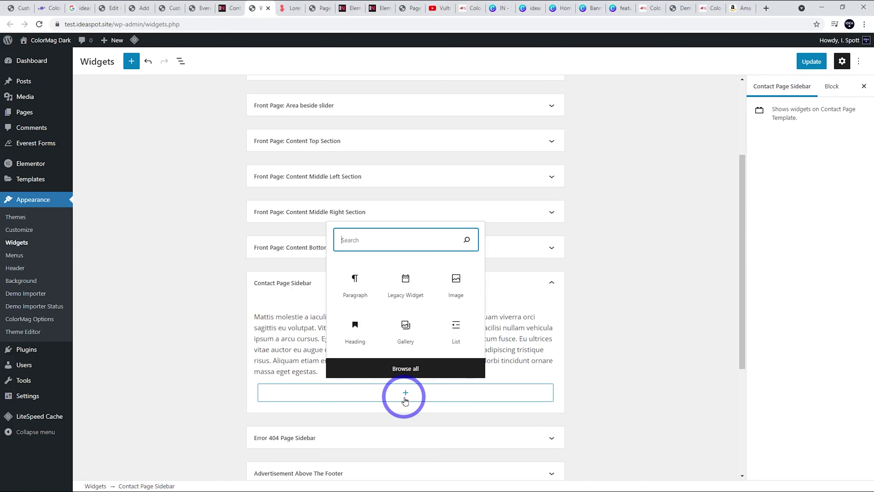
pyautogui.click(456, 289)
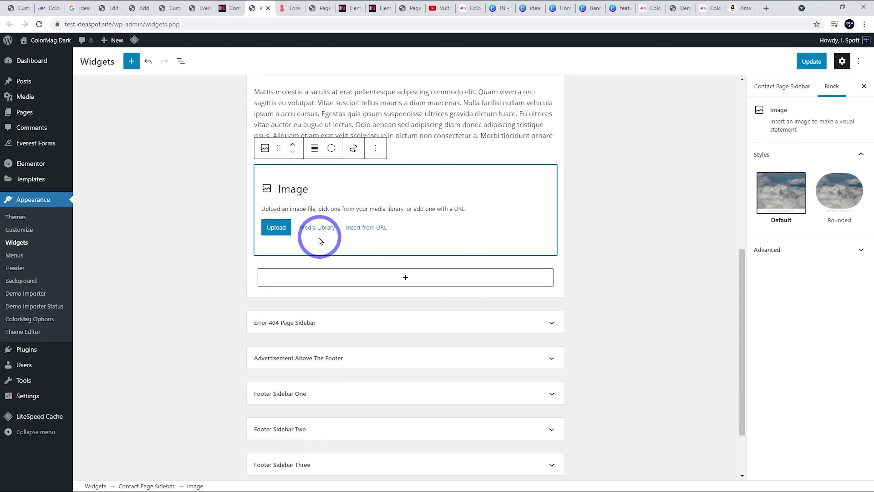
pyautogui.click(318, 230)
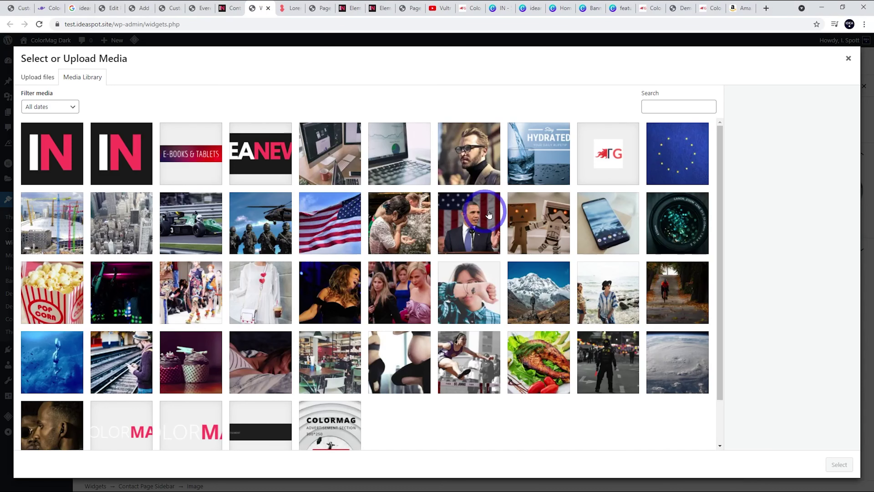
pyautogui.click(328, 163)
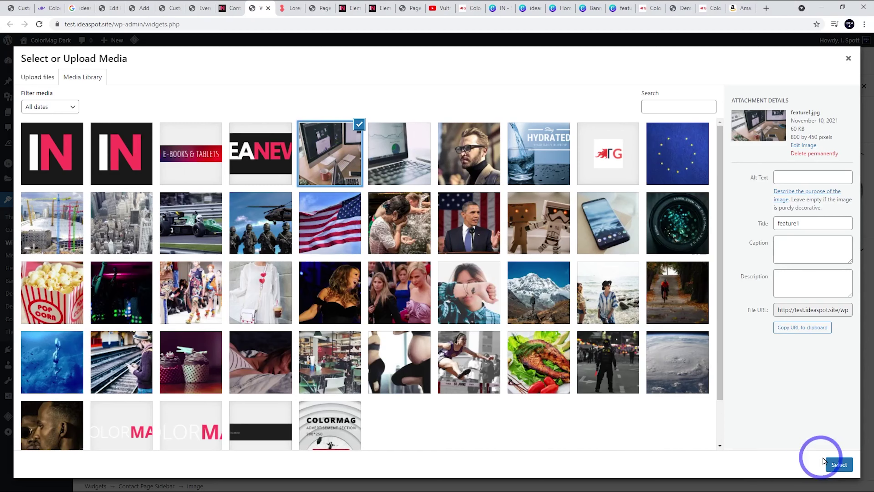
pyautogui.click(840, 464)
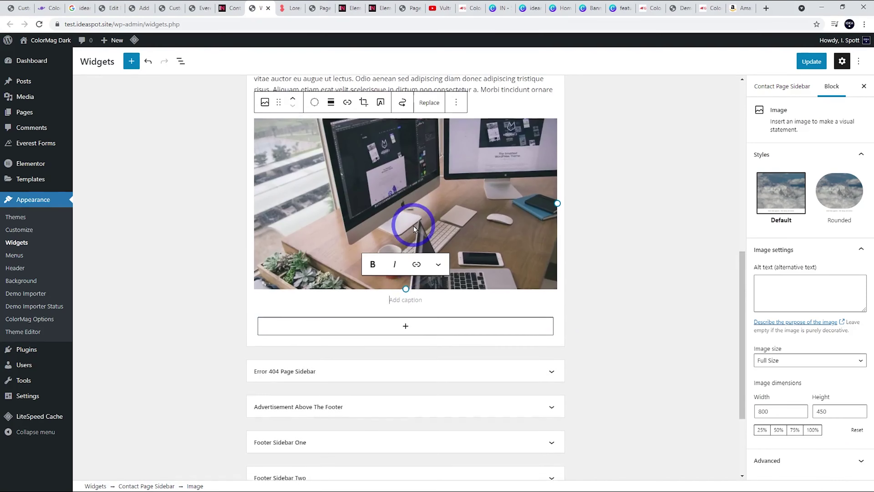
# Move the image above the paragraph in the Contact Page Sidebar, update the widgets, and view the contact page.
pyautogui.scroll(2, 400, 230)
pyautogui.click(327, 281)
pyautogui.click(293, 211)
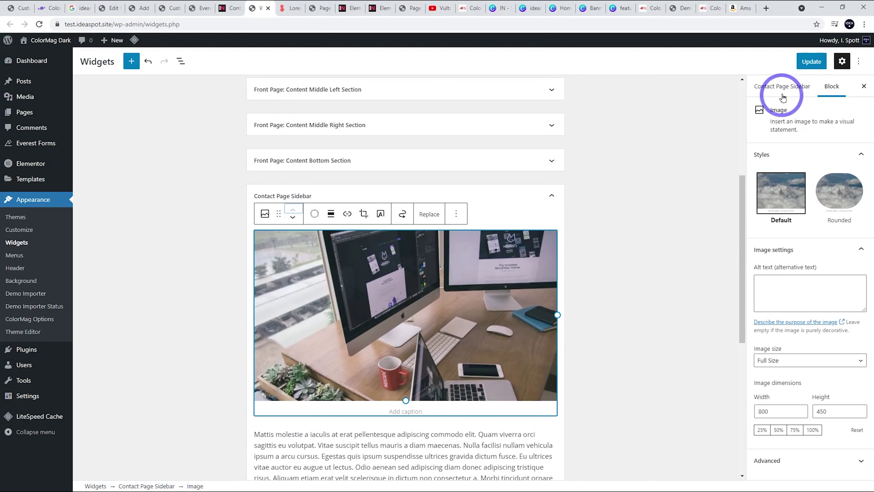
pyautogui.click(809, 61)
pyautogui.hotkey('ctrl', 'pageup')
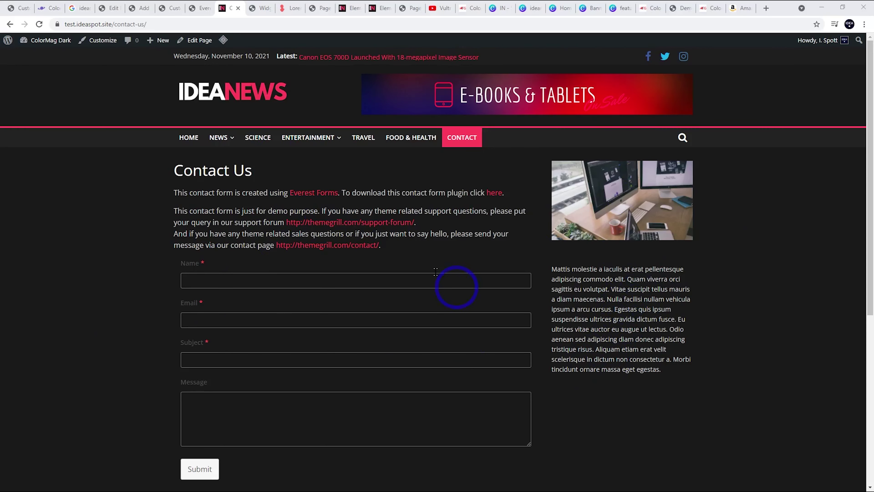
# Open the Contact Us page for editing and delete the demo text above the everest_form shortcode.
pyautogui.click(197, 40)
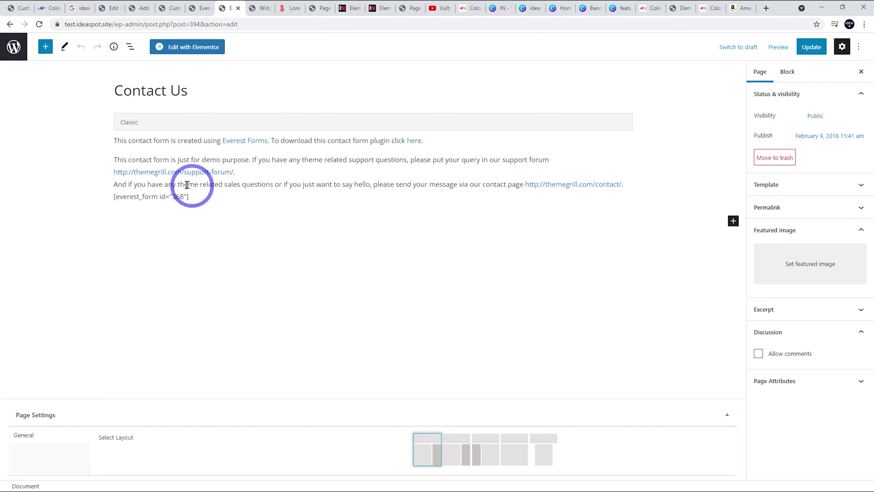
pyautogui.click(154, 140)
pyautogui.click(94, 138)
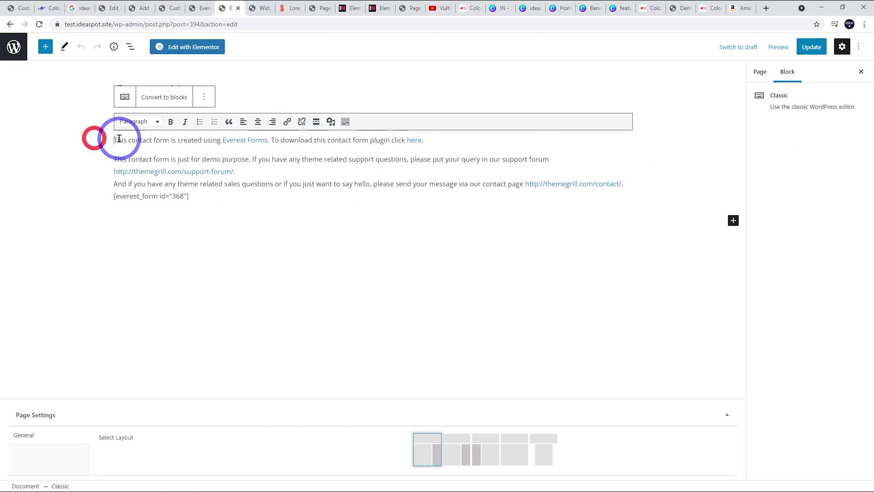
pyautogui.moveTo(115, 140); pyautogui.dragTo(635, 186)
pyautogui.press('BackSpace')
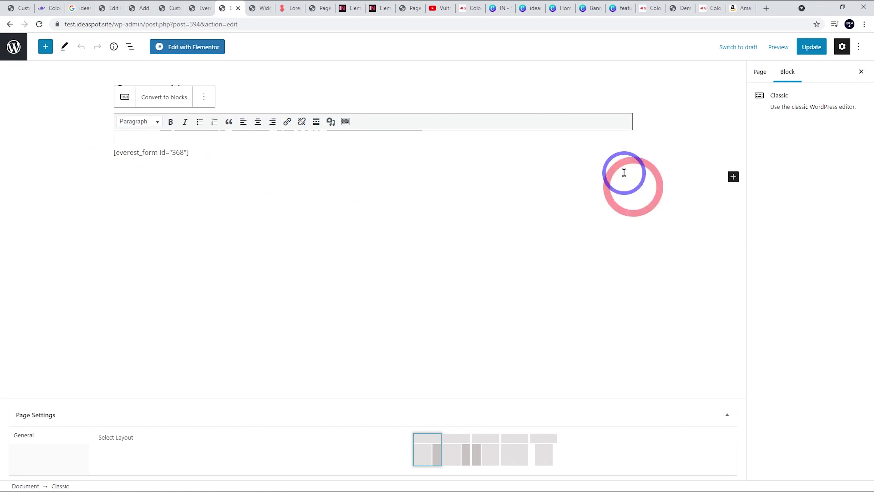
# Remove the blank line above the everest_form shortcode and update the Contact Us page.
pyautogui.click(115, 156)
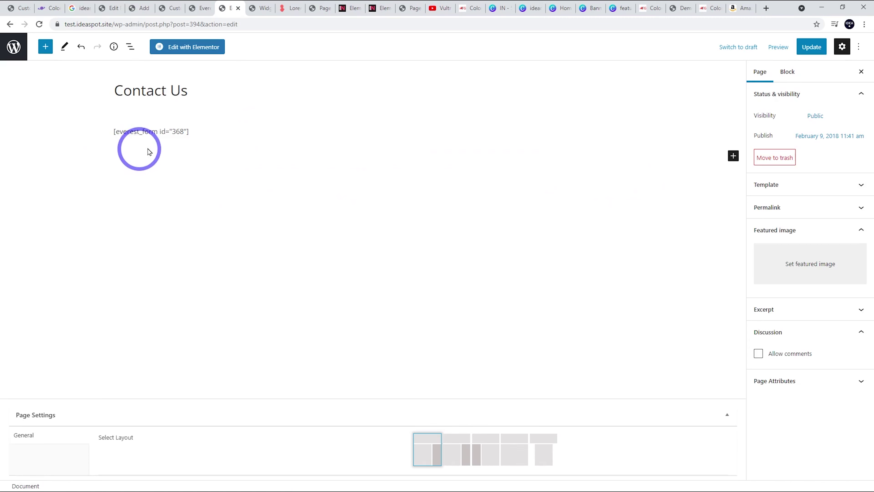
pyautogui.click(157, 130)
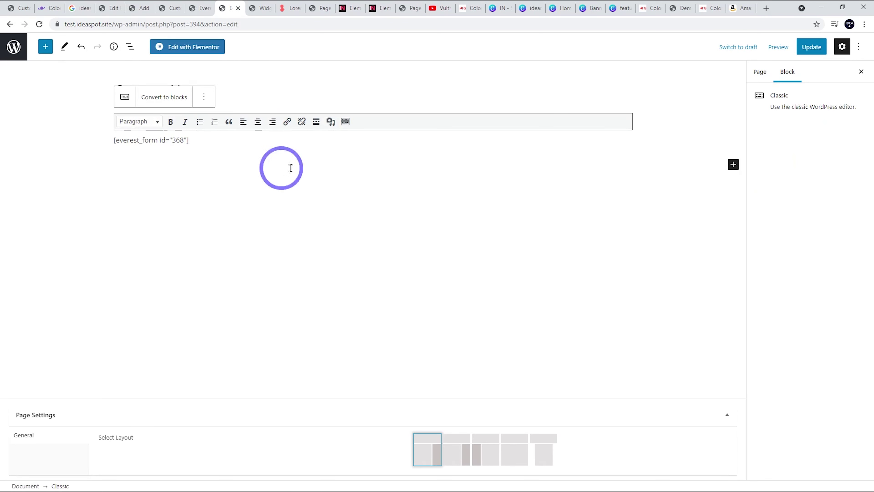
pyautogui.click(811, 47)
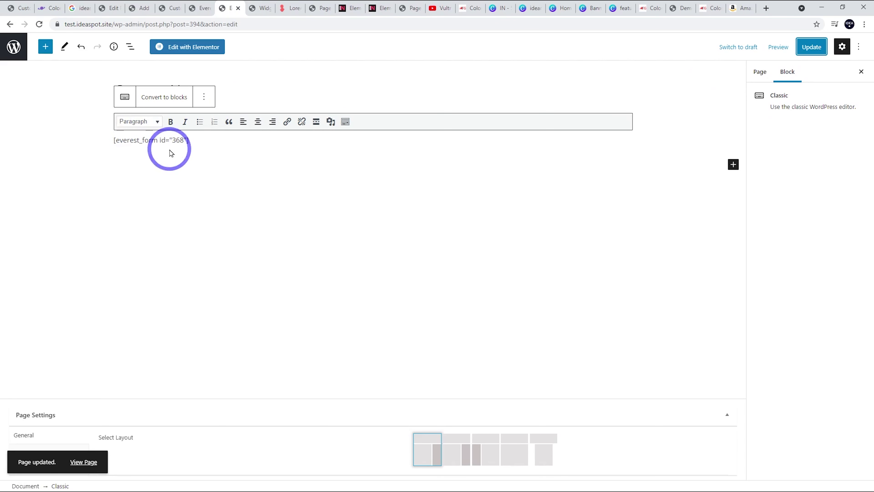
# Check the everest_form shortcode on the Contact Us page against the form in Everest Forms.
pyautogui.click(192, 5)
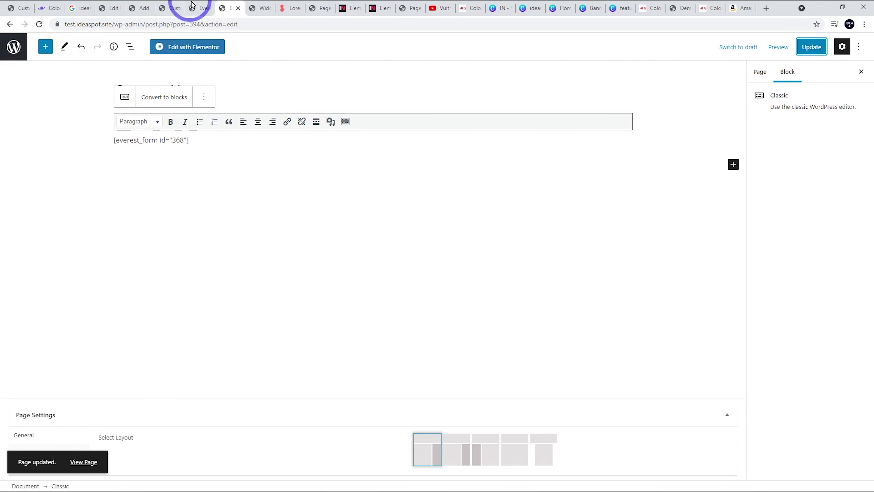
pyautogui.click(149, 140)
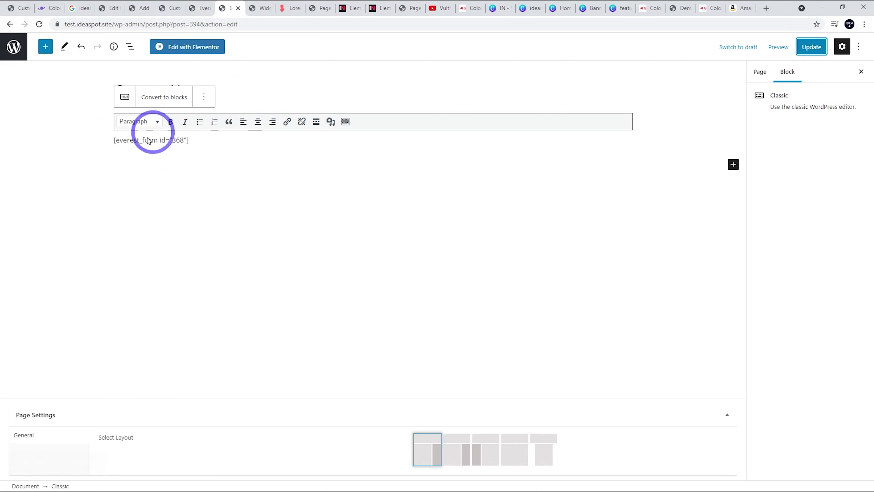